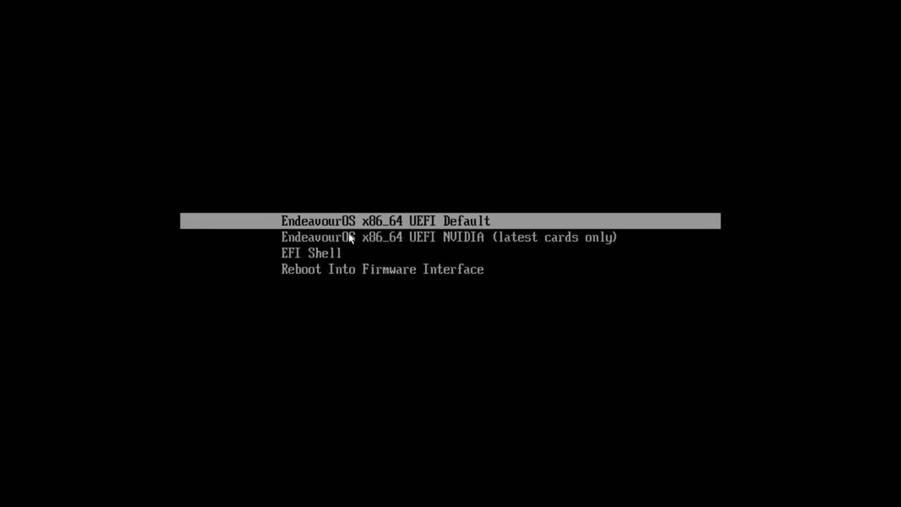
# - Boot the 'EndeavourOS x86_64 UEFI Default' entry after briefly selecting the NVIDIA entry
pyautogui.press('Down')
pyautogui.press('Up')
pyautogui.press('Down')
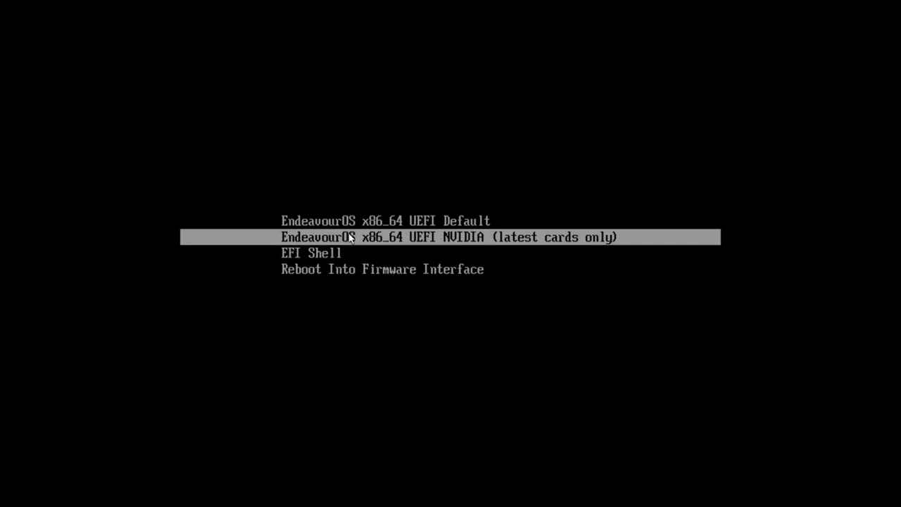
pyautogui.press('Up')
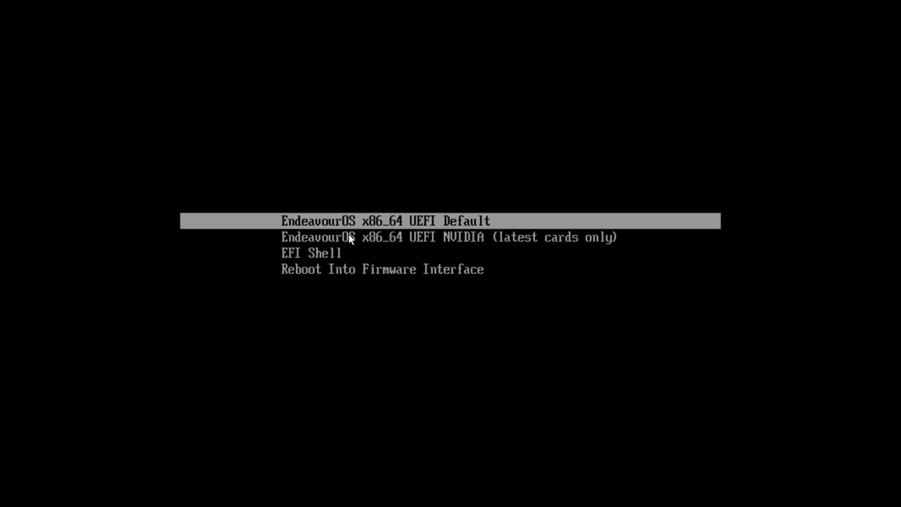
pyautogui.press('Return')
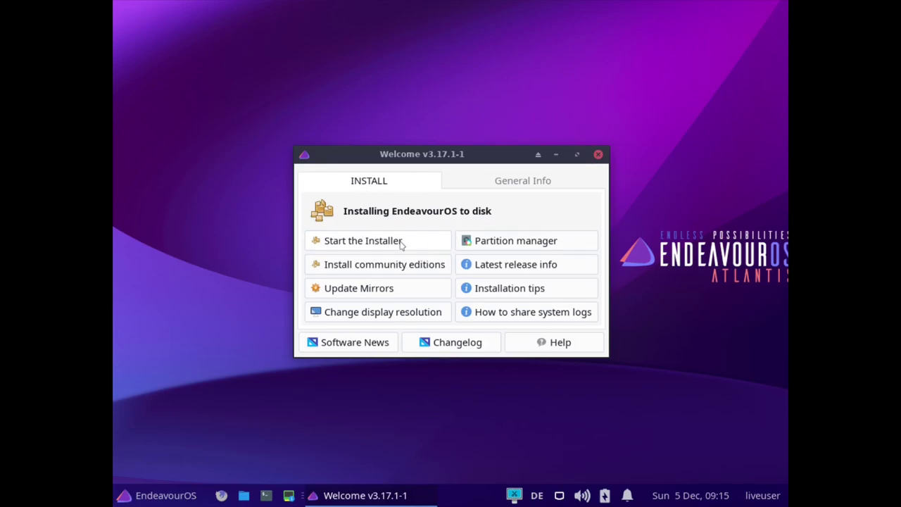
# - Find Display with a 'dis' menu search, set the resolution to 1920x1080 and keep it
pyautogui.click(155, 498)
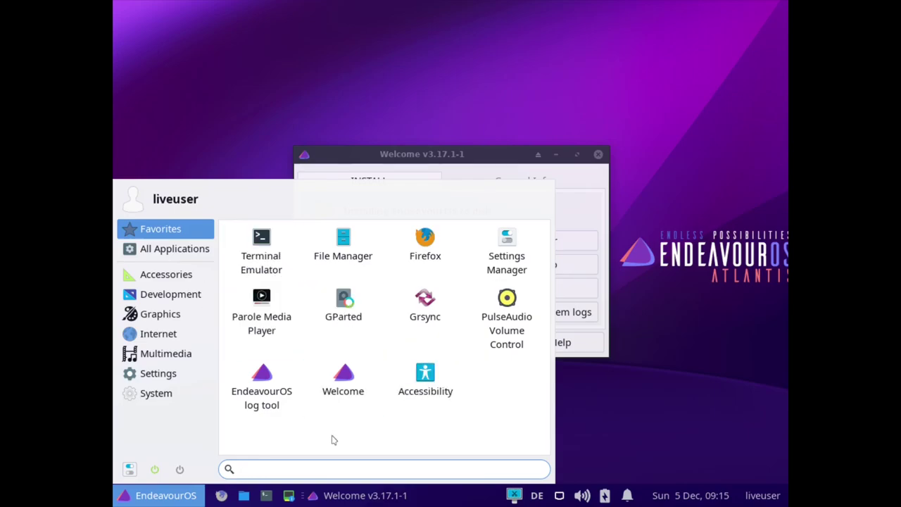
pyautogui.write('de')
pyautogui.press('BackSpace')
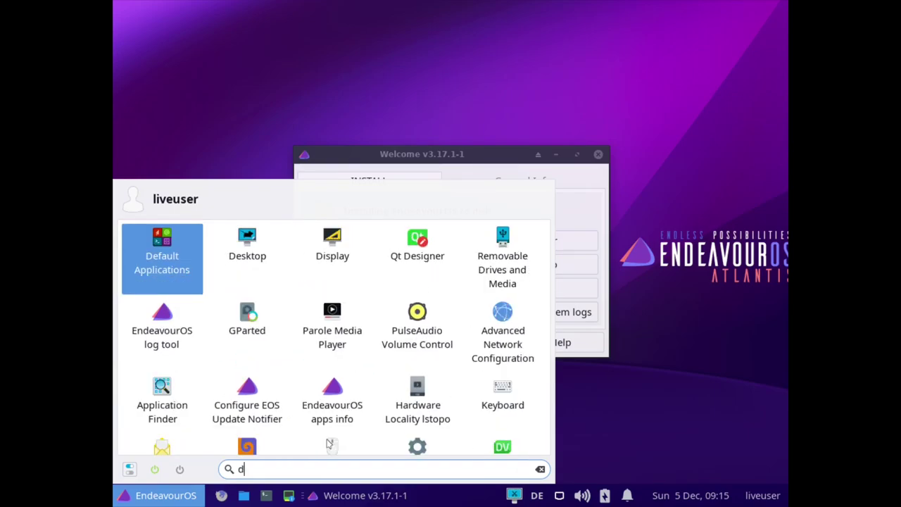
pyautogui.write('is')
pyautogui.press('Escape')
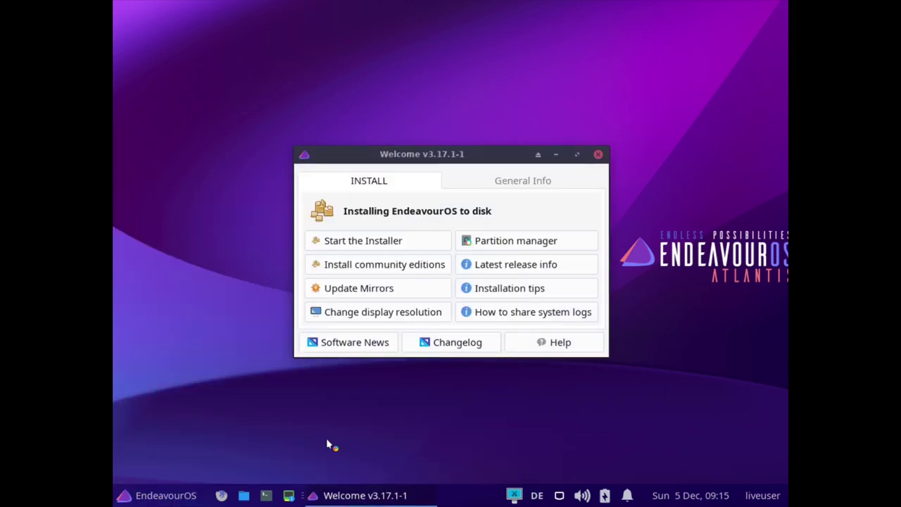
pyautogui.click(490, 99)
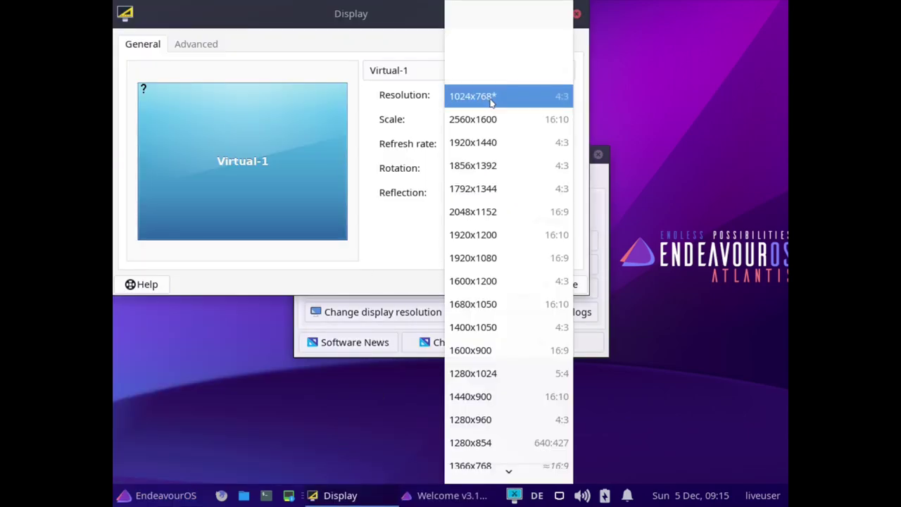
pyautogui.click(493, 258)
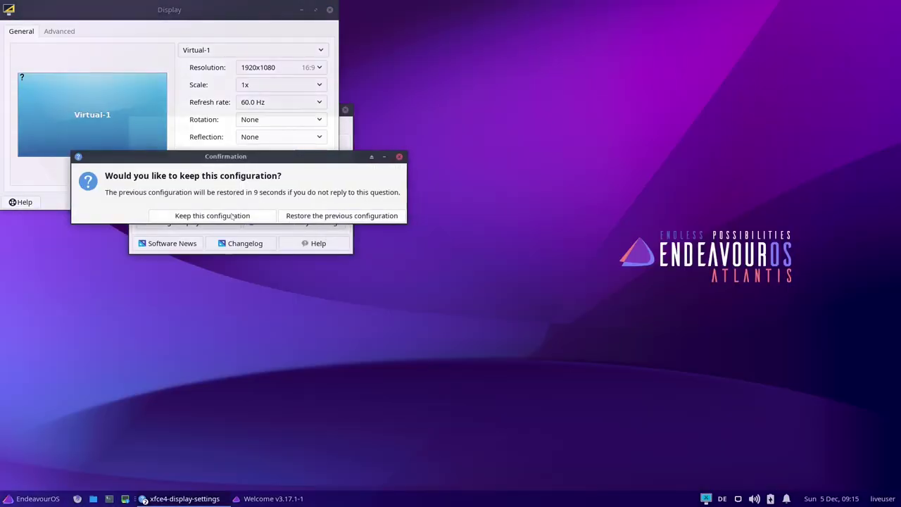
pyautogui.click(212, 216)
pyautogui.click(318, 202)
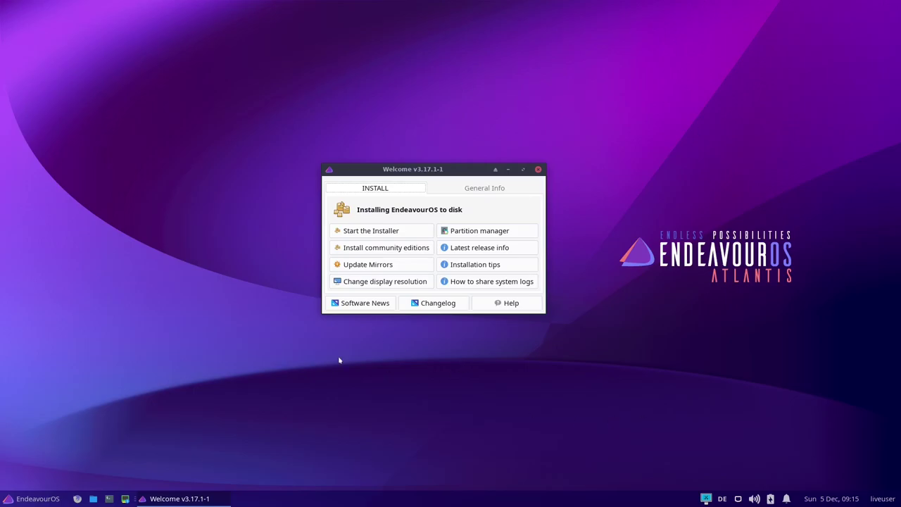
# - Rank German https mirrors by rate in reflector-simple and save them to /etc/pacman.d/mirrorlist
pyautogui.click(38, 499)
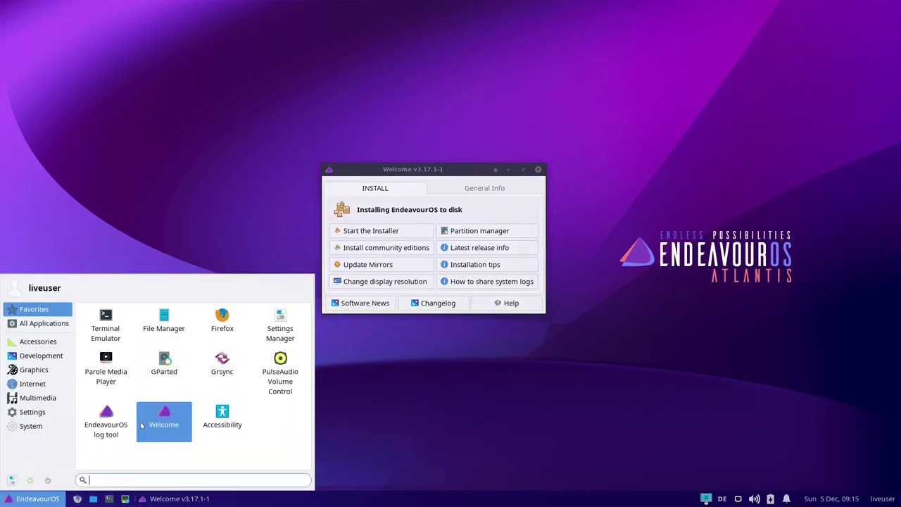
pyautogui.click(403, 414)
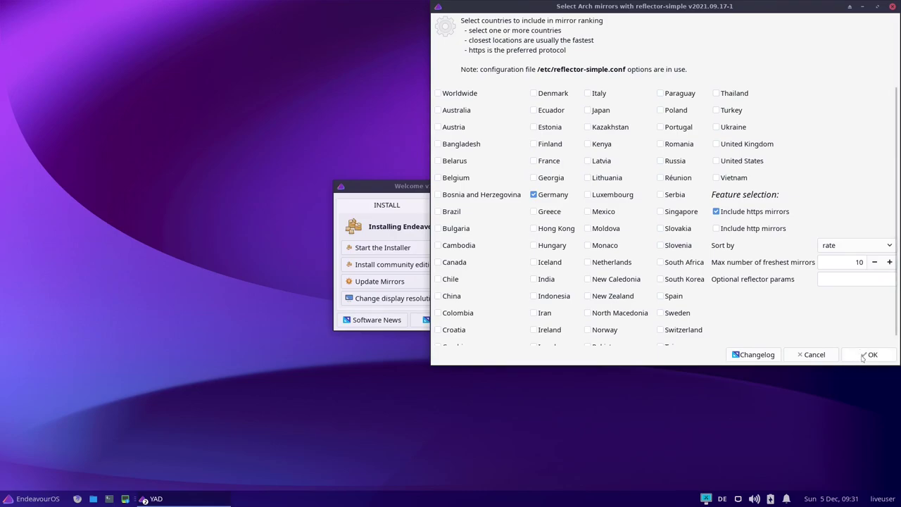
pyautogui.click(868, 355)
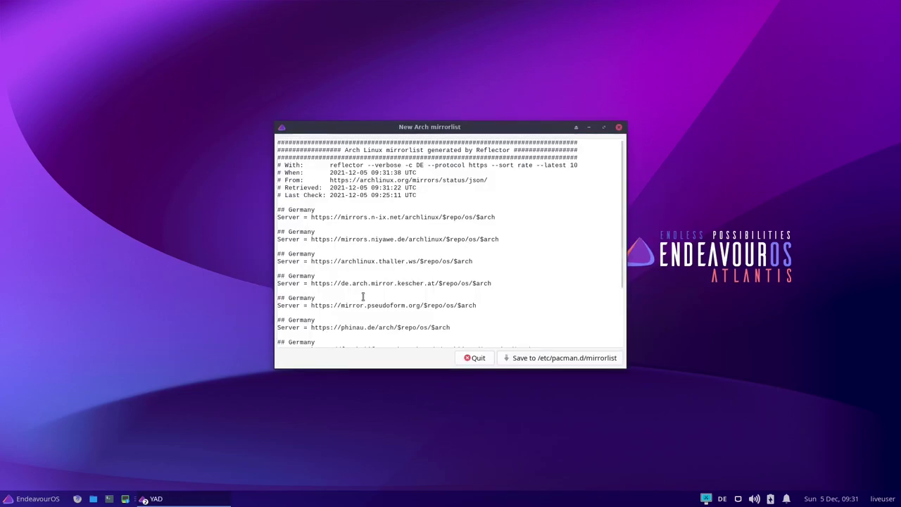
pyautogui.click(543, 359)
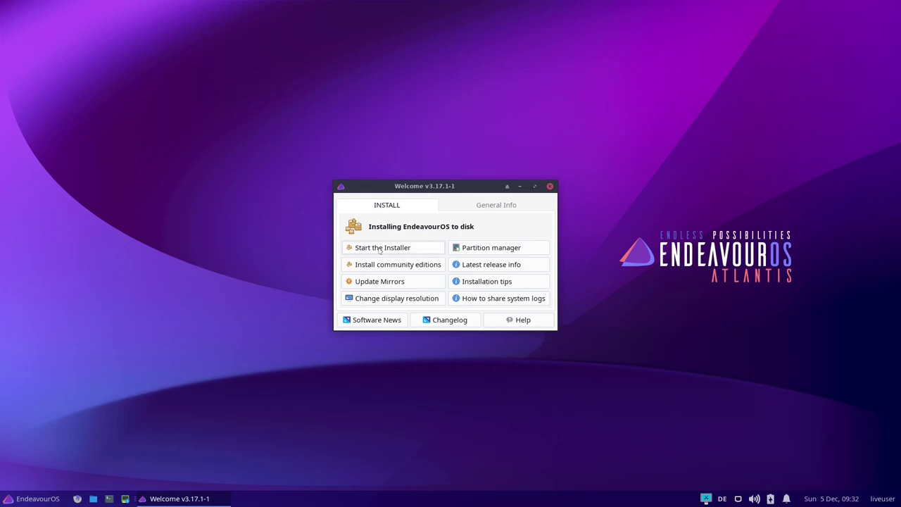
# - Launch the installer from Welcome and choose the Online installation method
pyautogui.click(382, 250)
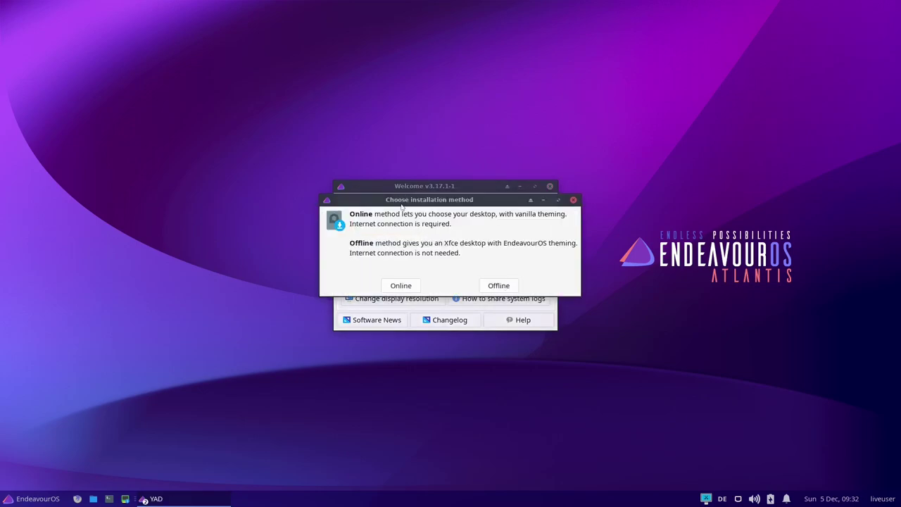
pyautogui.moveTo(403, 199); pyautogui.dragTo(393, 210)
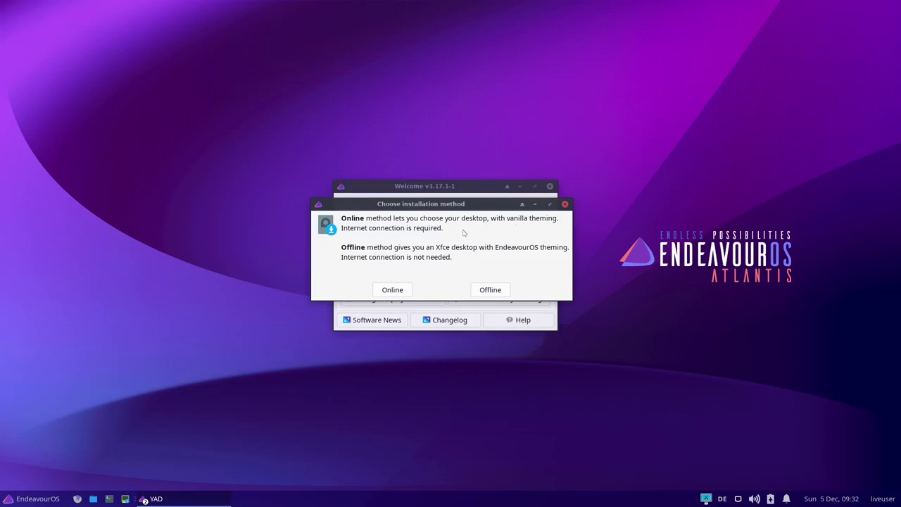
pyautogui.click(391, 290)
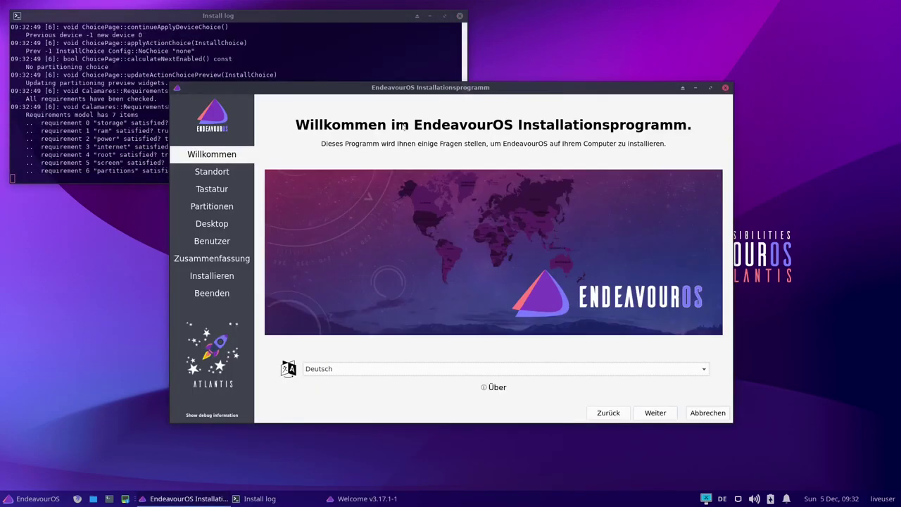
# - Keep the Berlin time zone, choose the German (no dead keys) keyboard variant, and continue to partitioning
pyautogui.click(656, 414)
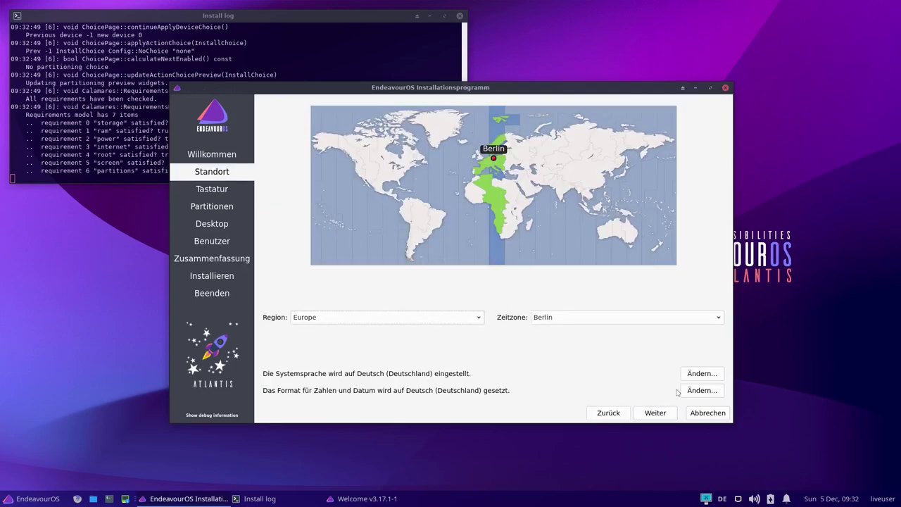
pyautogui.click(655, 413)
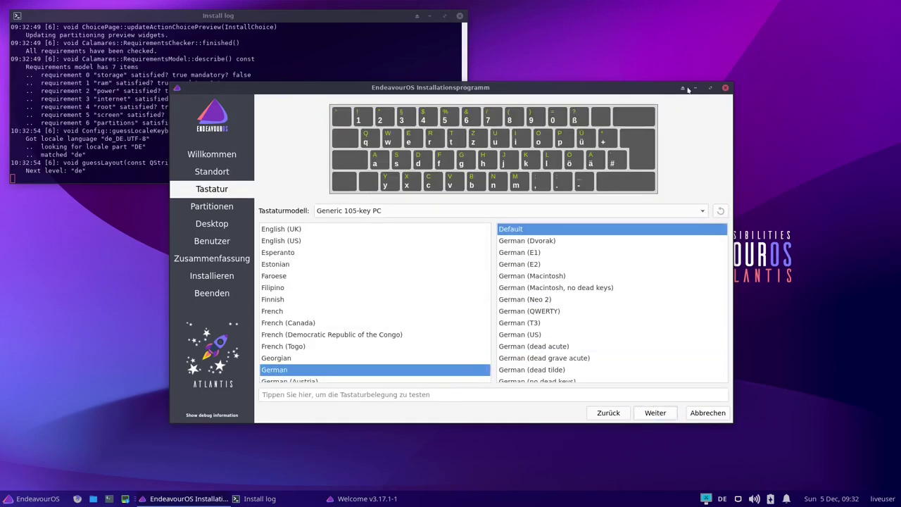
pyautogui.click(711, 88)
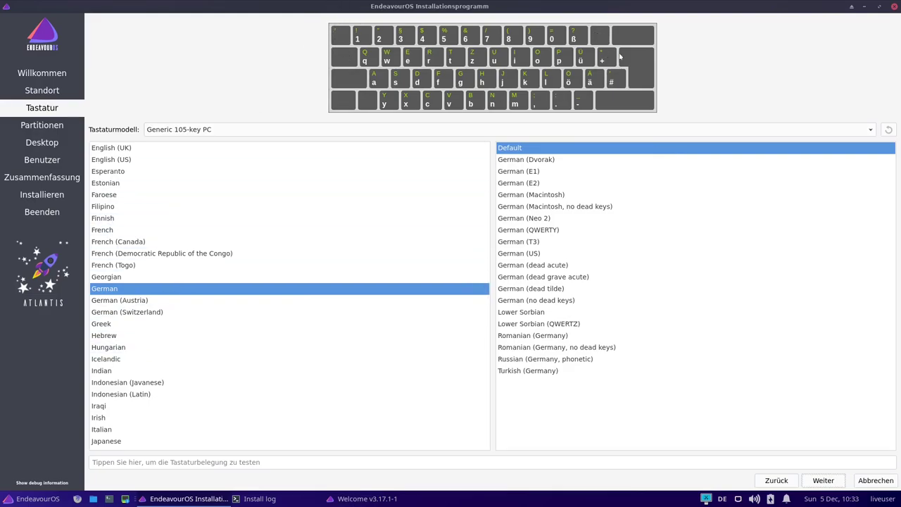
pyautogui.click(572, 302)
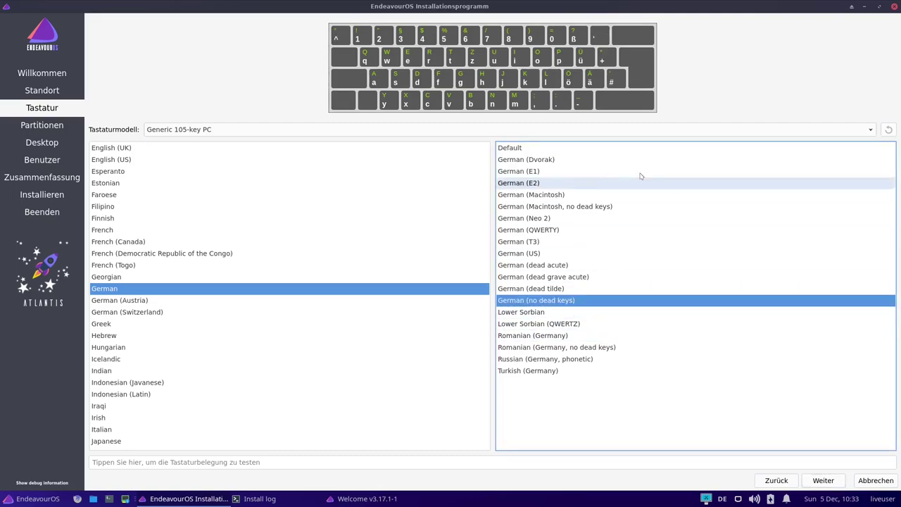
pyautogui.click(822, 480)
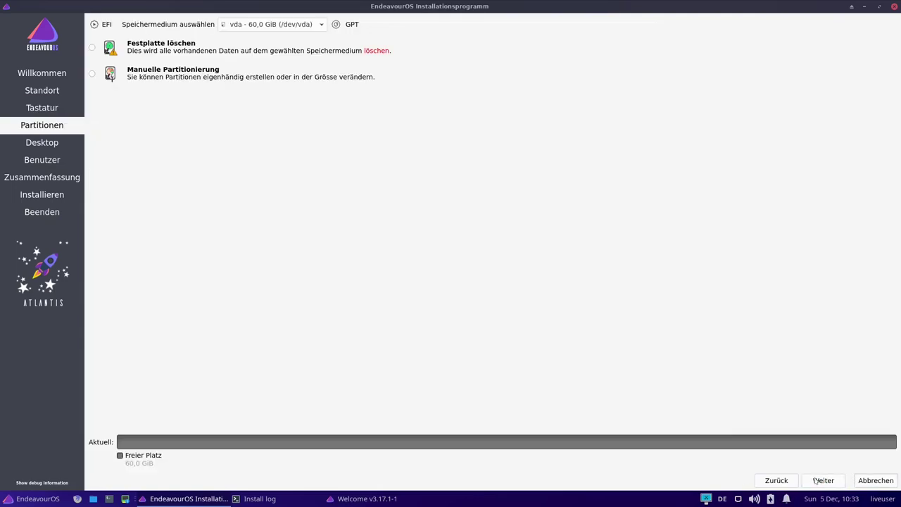
# - Choose Festplatte löschen with a btrfs filesystem instead of ext4, then continue
pyautogui.click(91, 48)
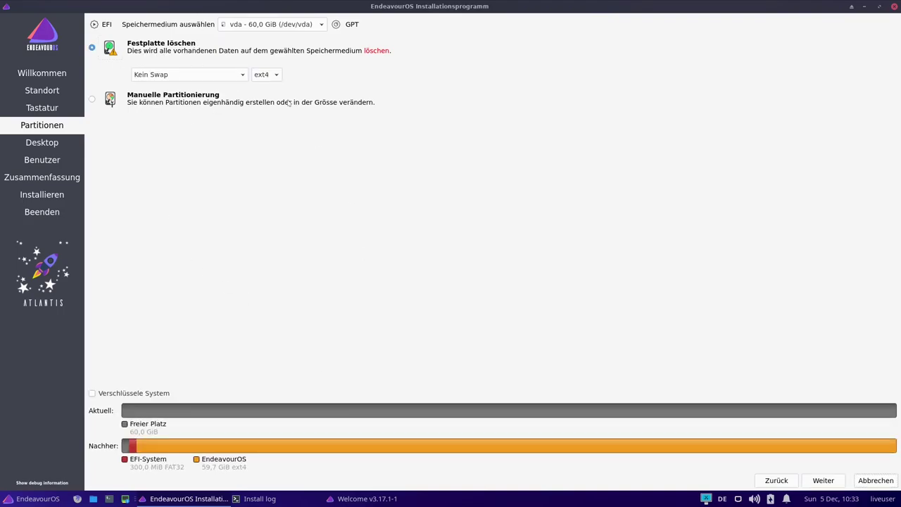
pyautogui.click(266, 76)
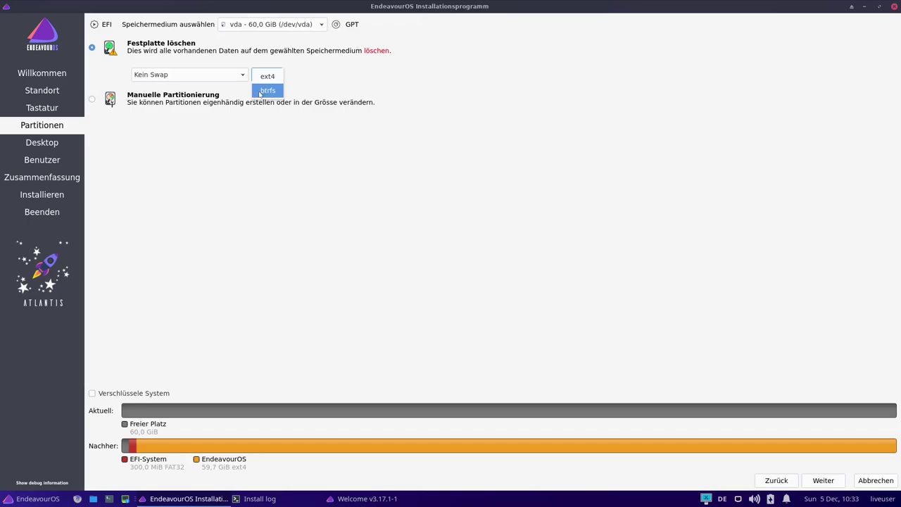
pyautogui.click(266, 92)
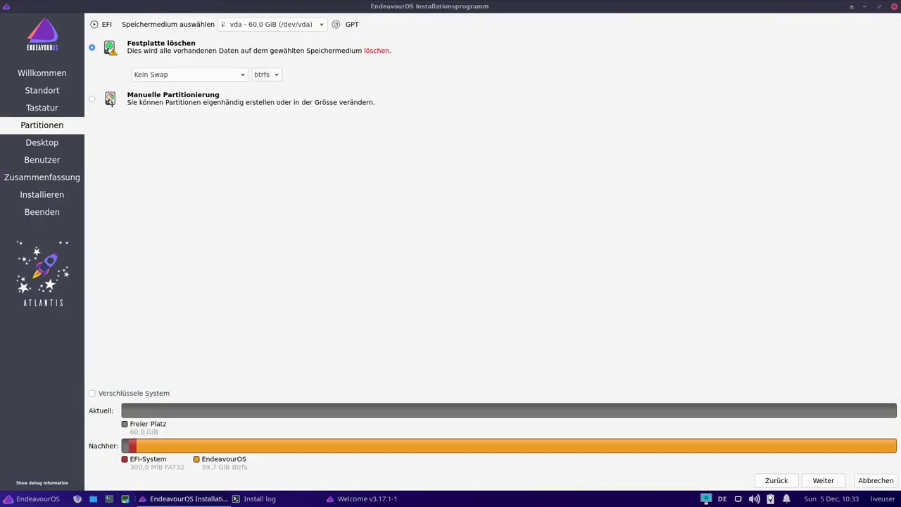
pyautogui.click(819, 482)
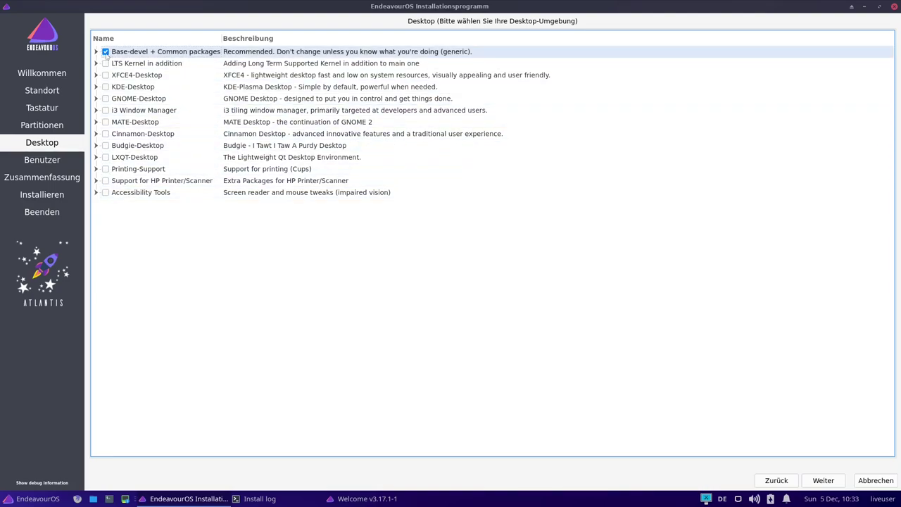
# - Peek inside the Base-devel + Common packages and LTS Kernel groups, then expand XFCE4-Desktop
pyautogui.click(97, 53)
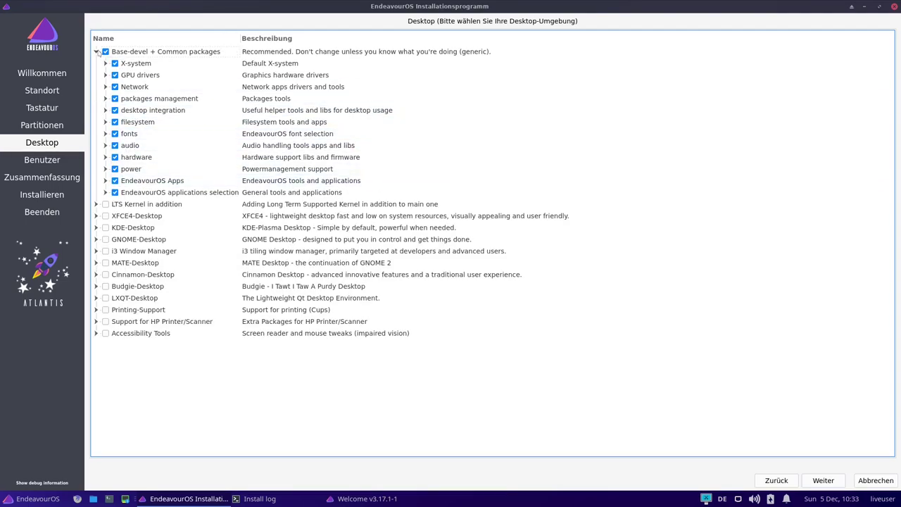
pyautogui.click(96, 52)
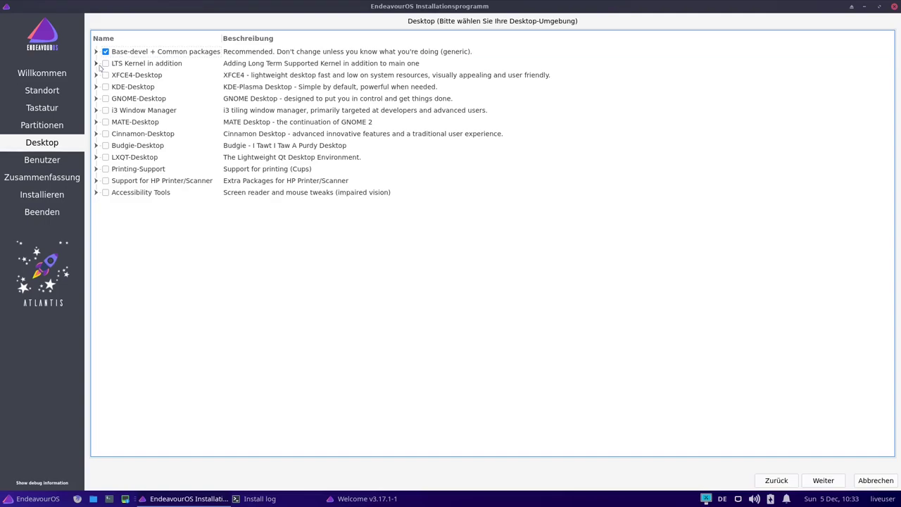
pyautogui.click(97, 63)
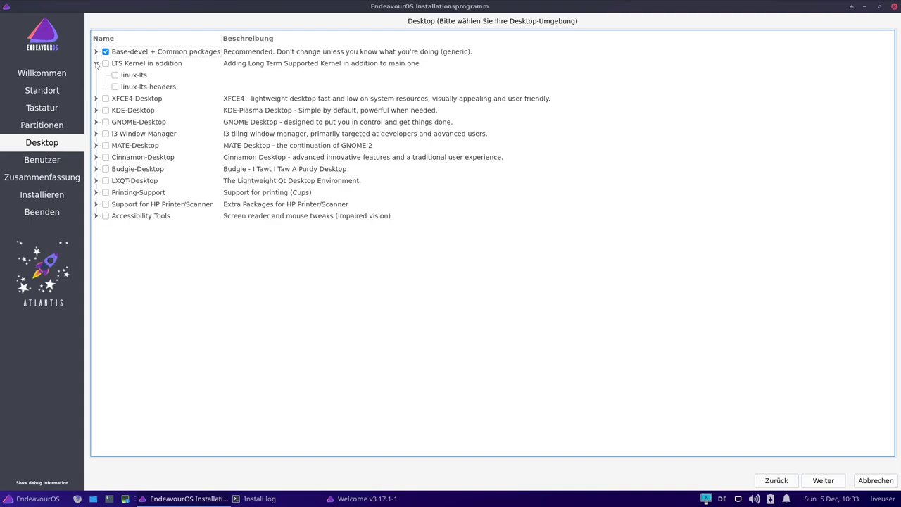
pyautogui.click(97, 64)
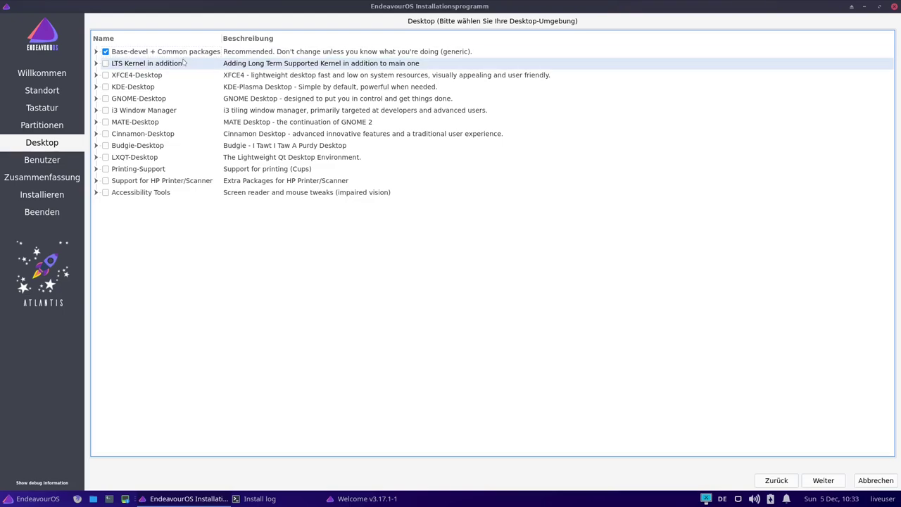
pyautogui.doubleClick(186, 64)
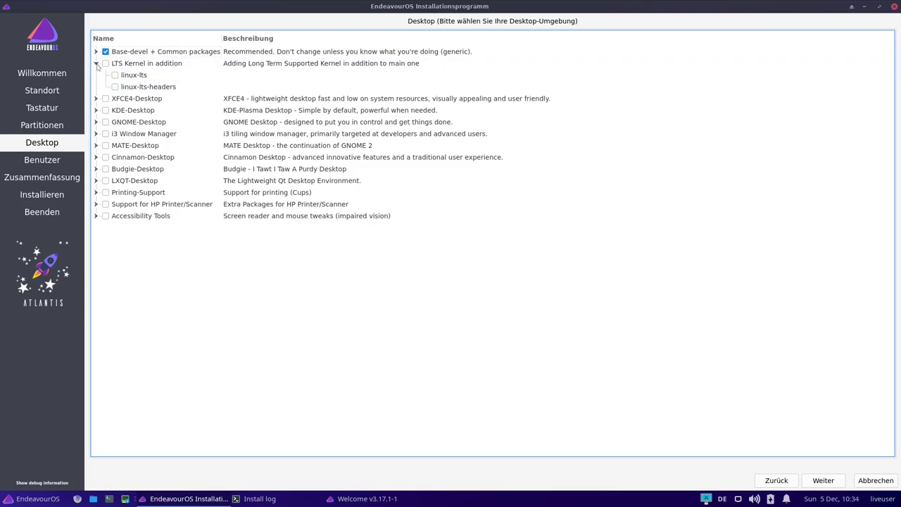
pyautogui.click(96, 63)
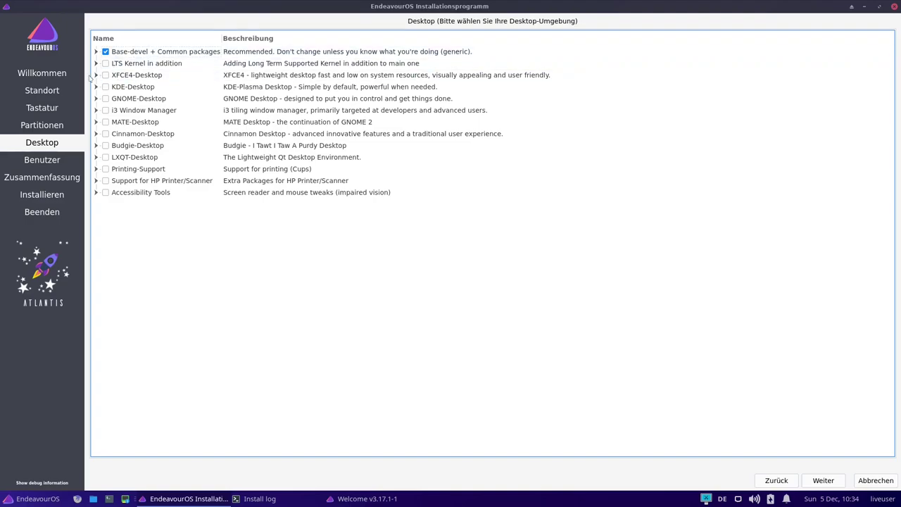
pyautogui.click(97, 75)
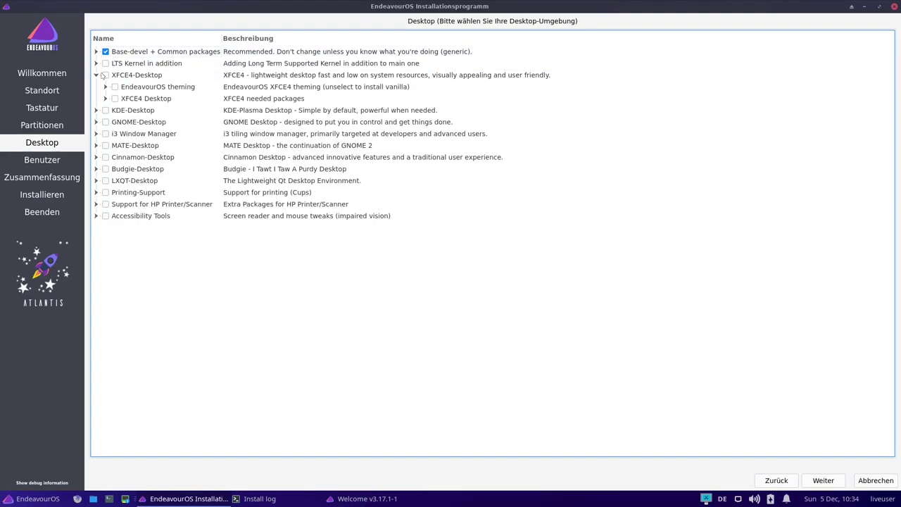
pyautogui.click(96, 110)
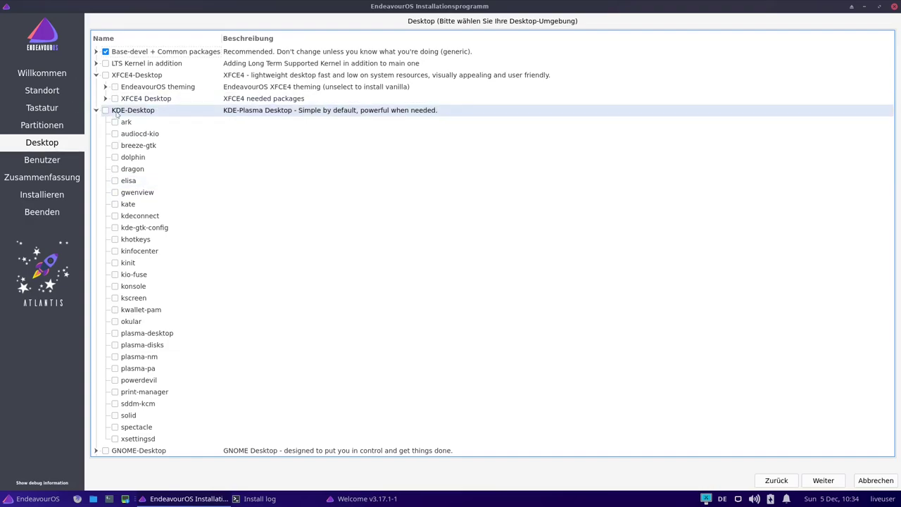
pyautogui.click(97, 110)
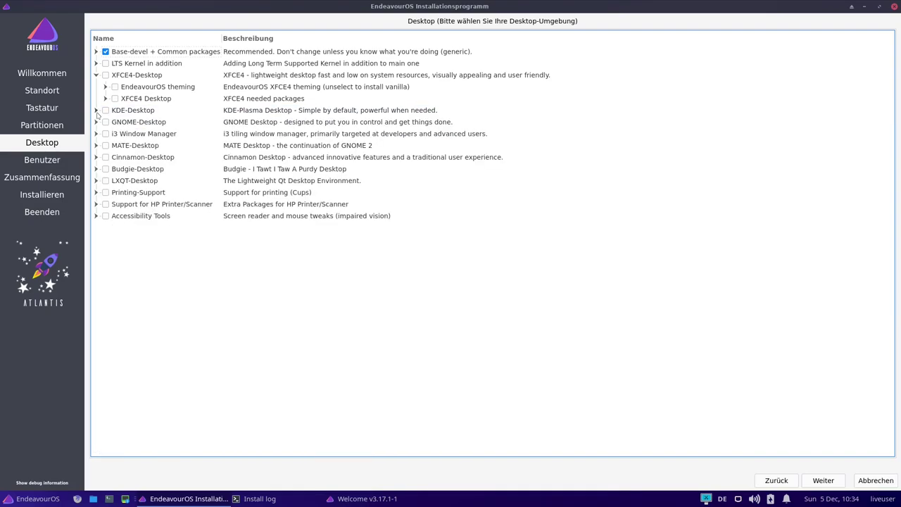
pyautogui.click(97, 123)
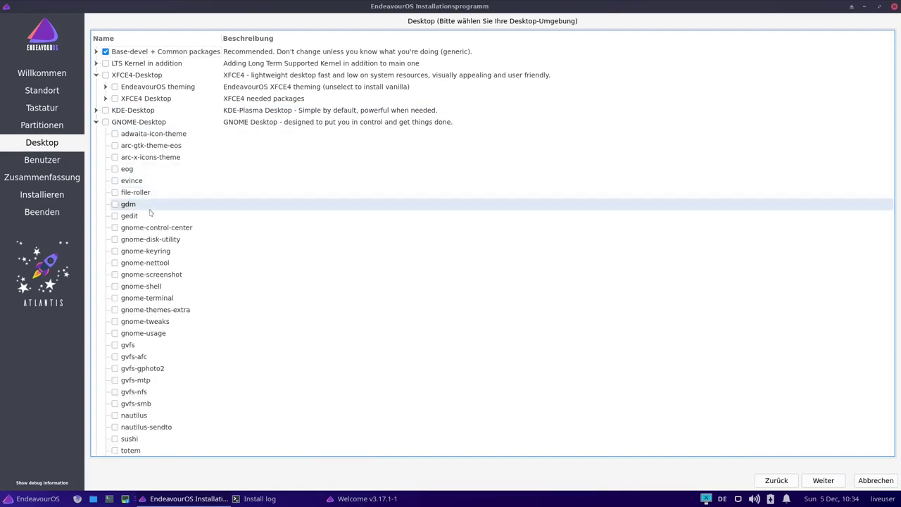
pyautogui.scroll(-2, 117, 303)
pyautogui.scroll(2, 116, 303)
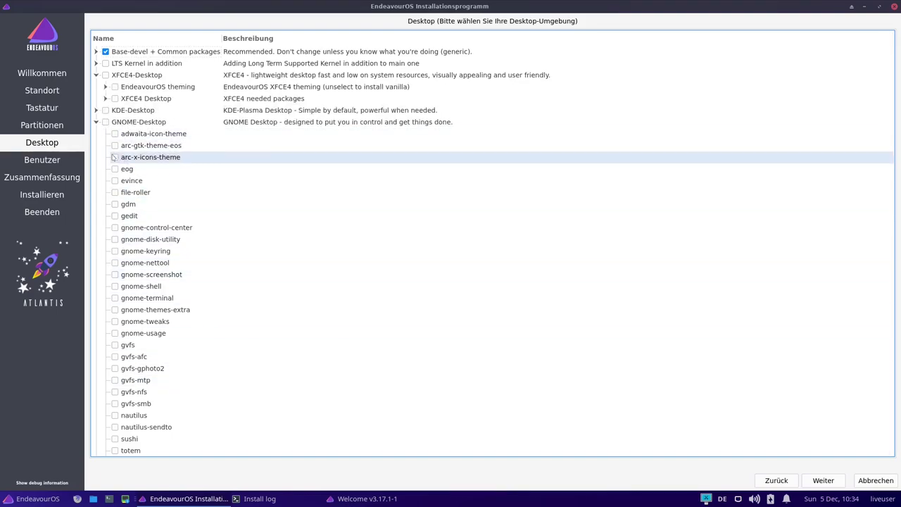
pyautogui.click(97, 122)
pyautogui.click(97, 134)
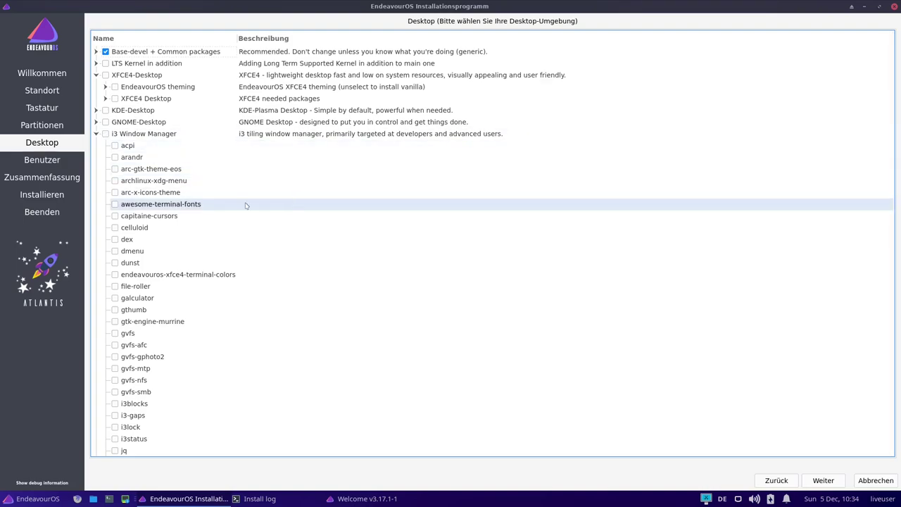
pyautogui.scroll(-3, 246, 206)
pyautogui.scroll(3, 246, 207)
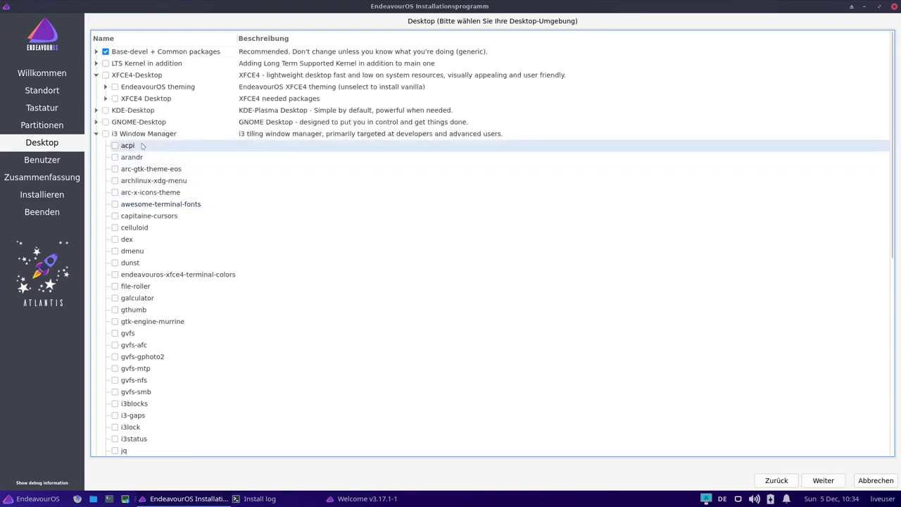
pyautogui.click(96, 134)
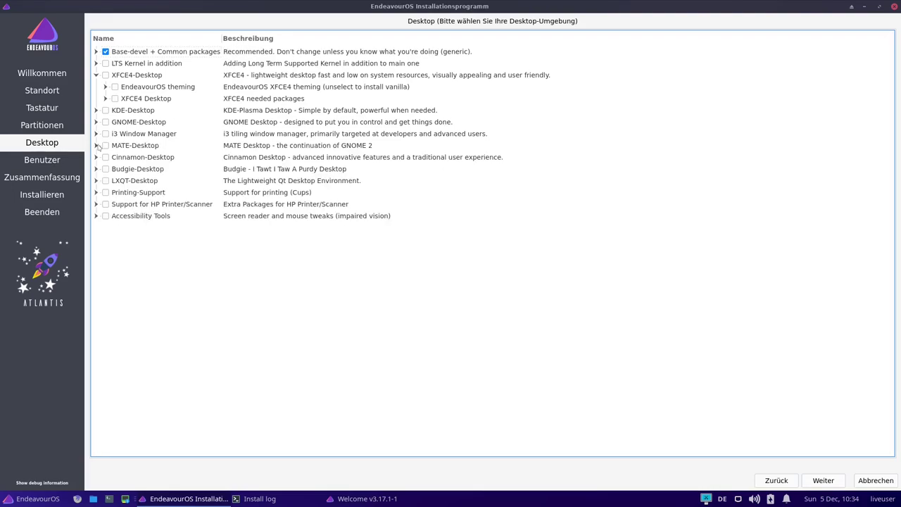
pyautogui.click(96, 145)
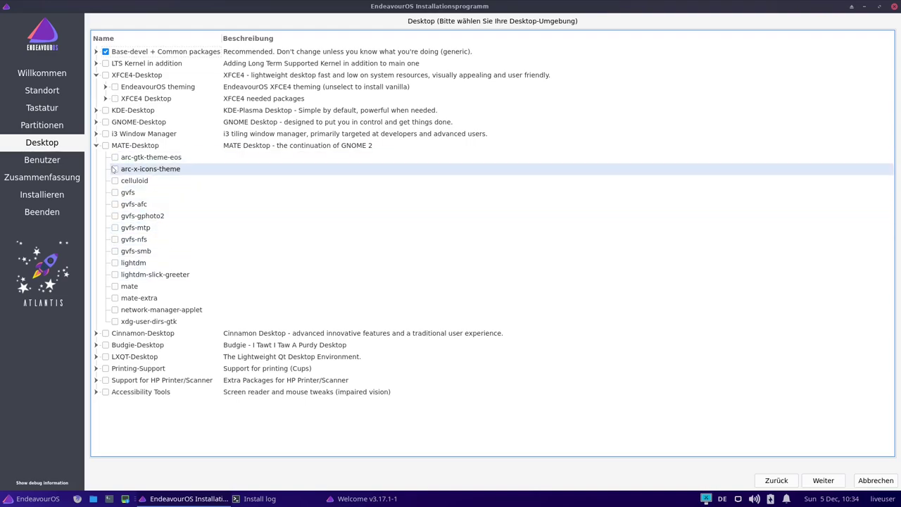
pyautogui.click(97, 146)
pyautogui.click(97, 157)
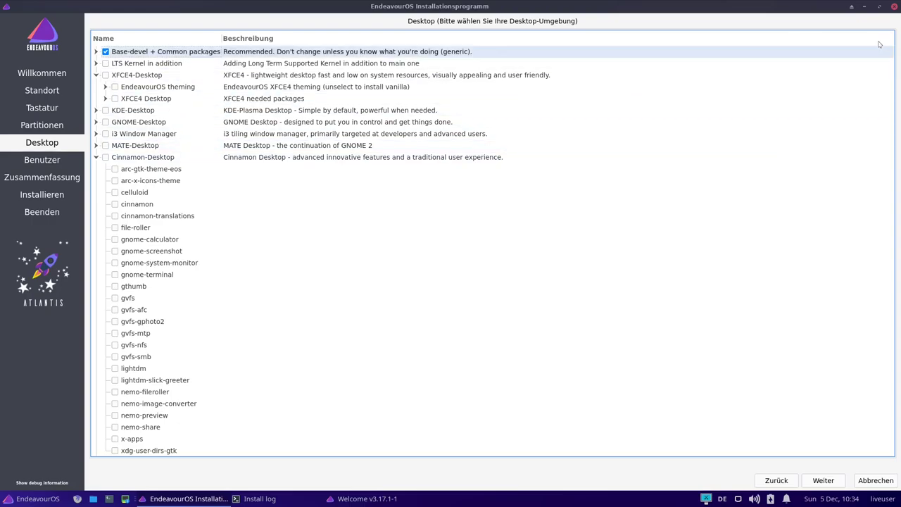
pyautogui.click(96, 158)
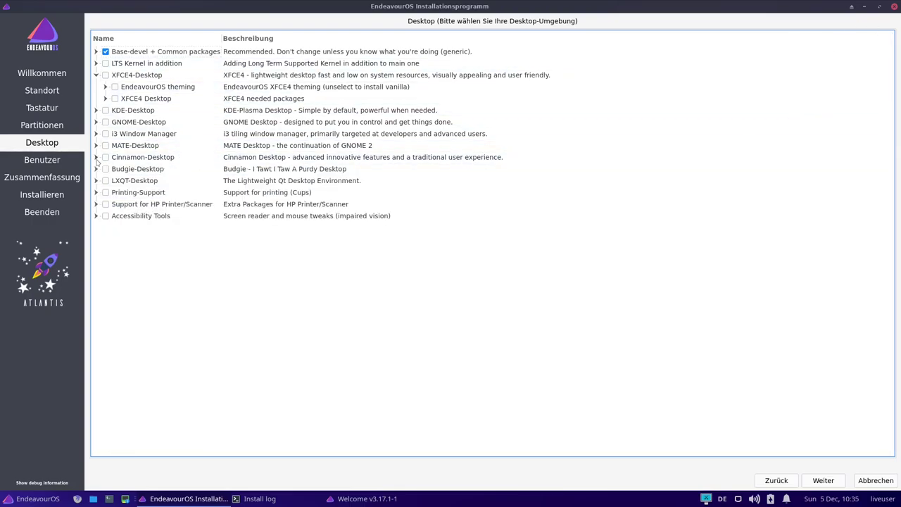
pyautogui.click(96, 169)
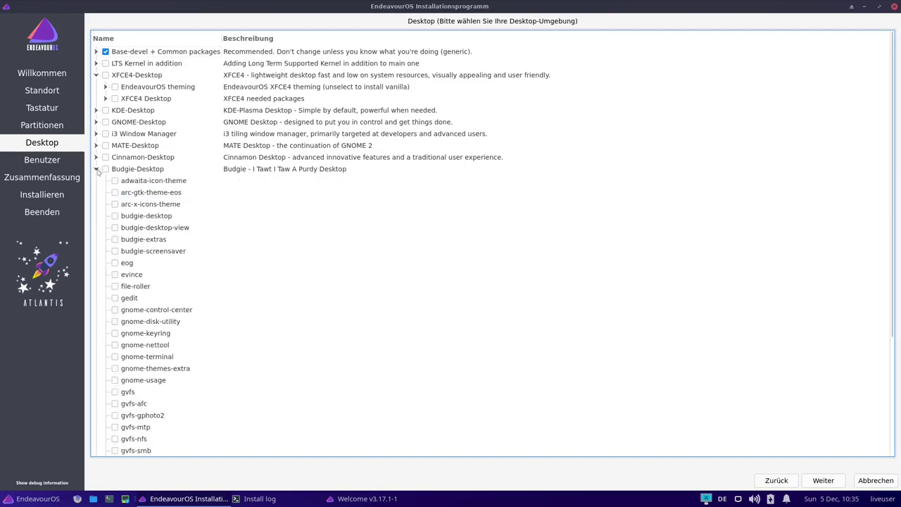
pyautogui.scroll(-1, 237, 334)
pyautogui.scroll(1, 230, 326)
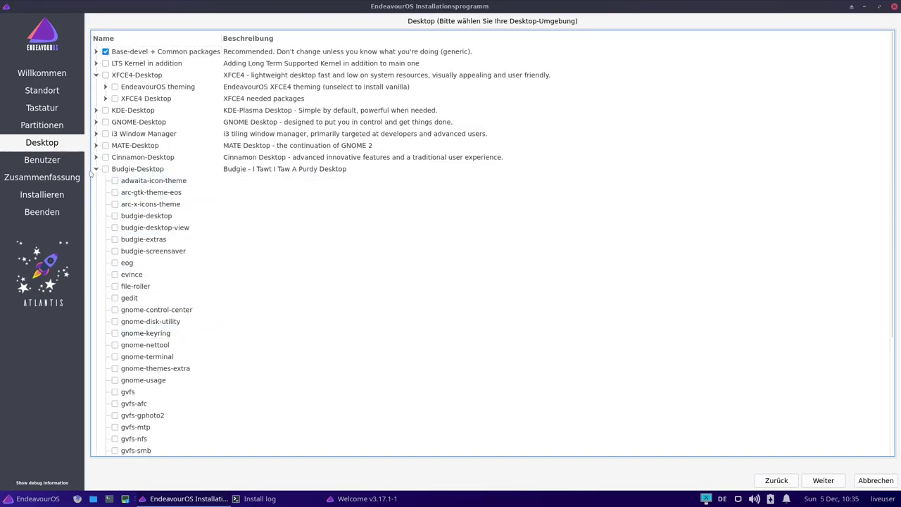
pyautogui.click(97, 169)
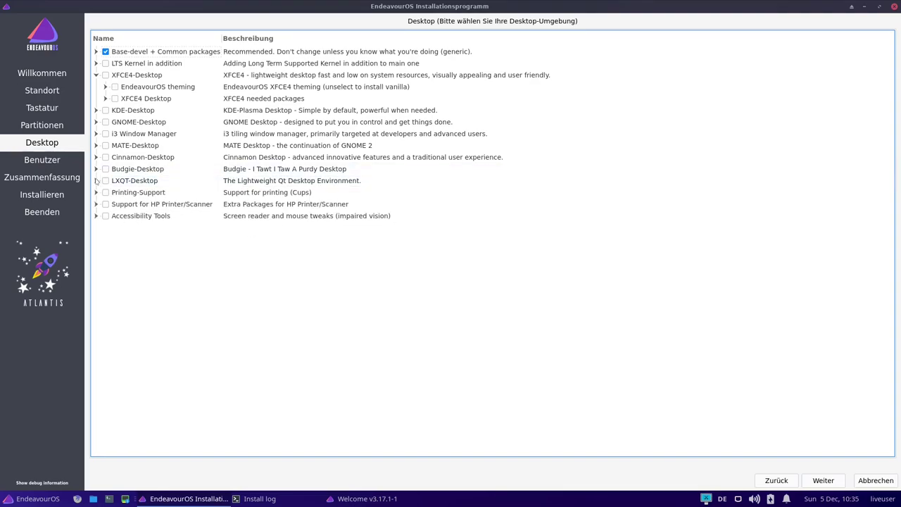
pyautogui.click(97, 180)
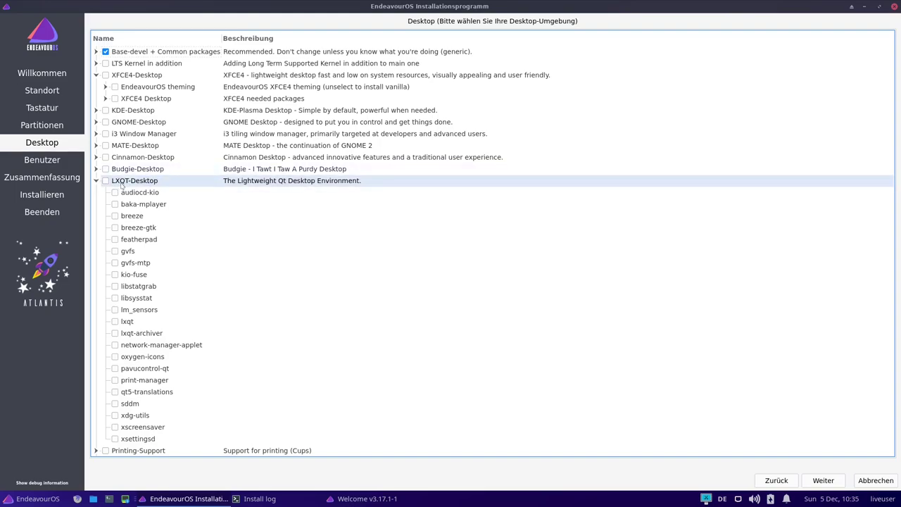
pyautogui.click(97, 181)
pyautogui.click(96, 193)
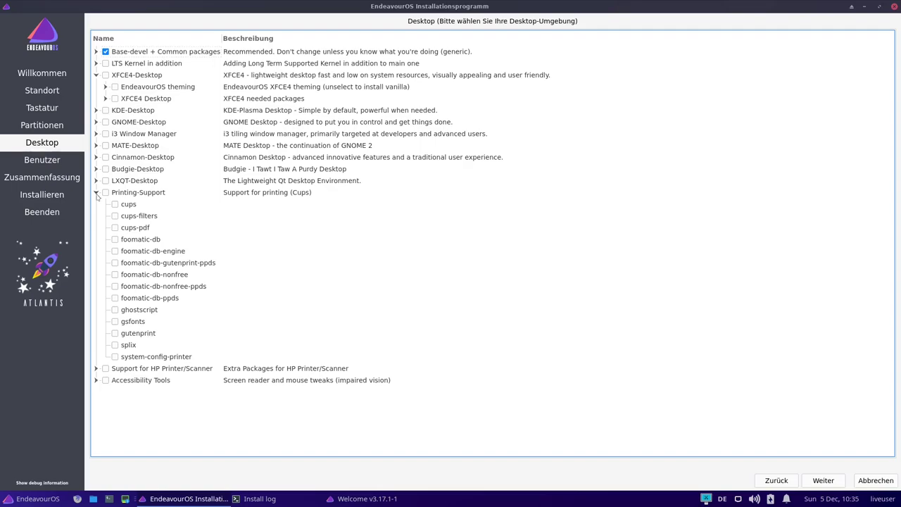
pyautogui.click(96, 193)
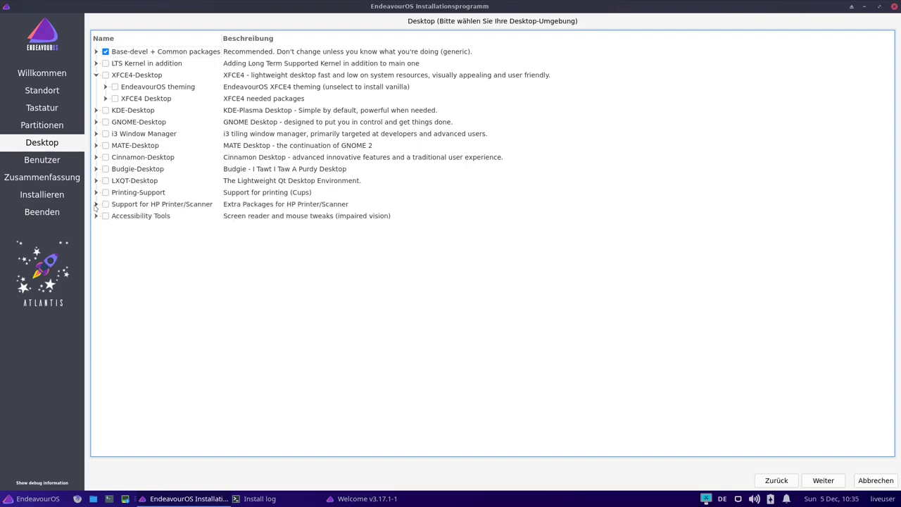
pyautogui.click(96, 205)
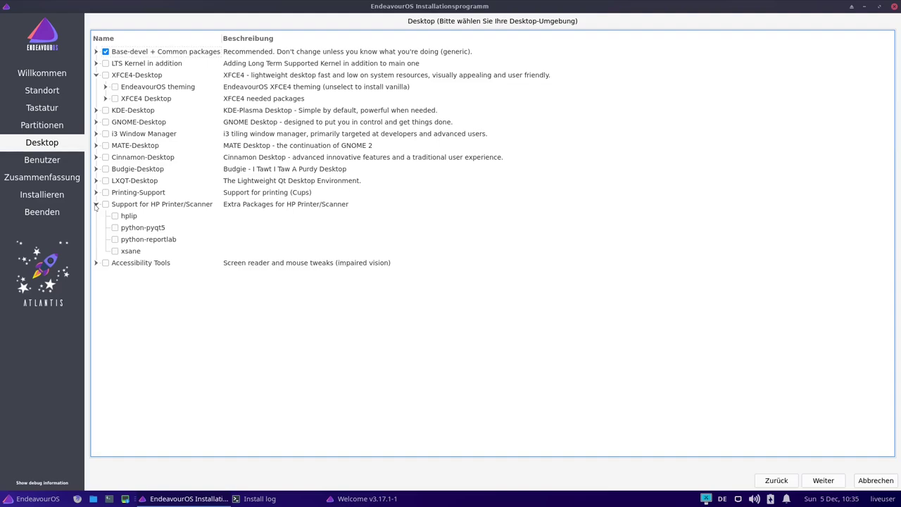
pyautogui.click(96, 204)
pyautogui.click(95, 215)
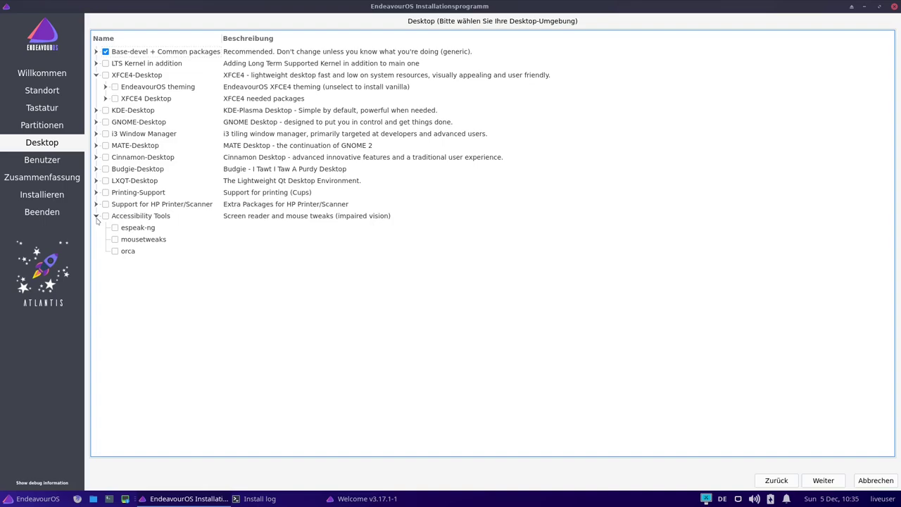
pyautogui.click(96, 216)
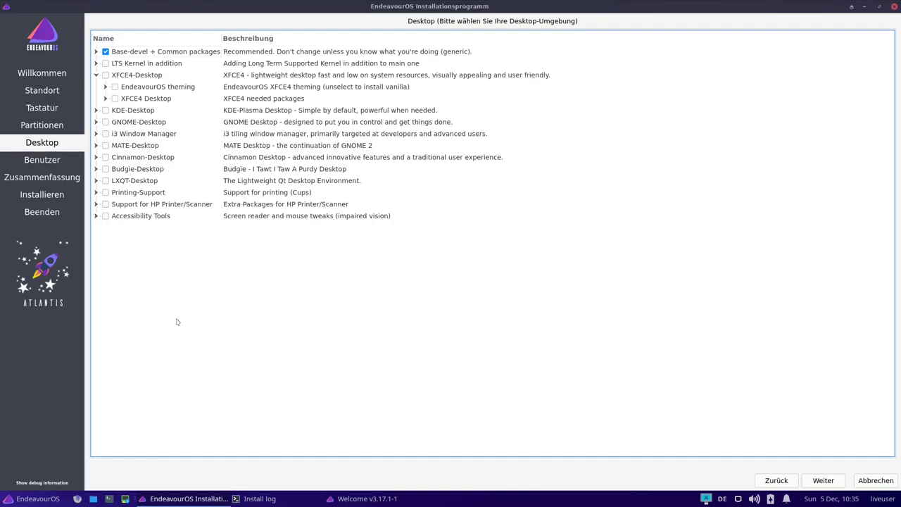
# - Tick EndeavourOS theming and review the XFCE4 Desktop needed packages
pyautogui.click(115, 87)
pyautogui.click(106, 88)
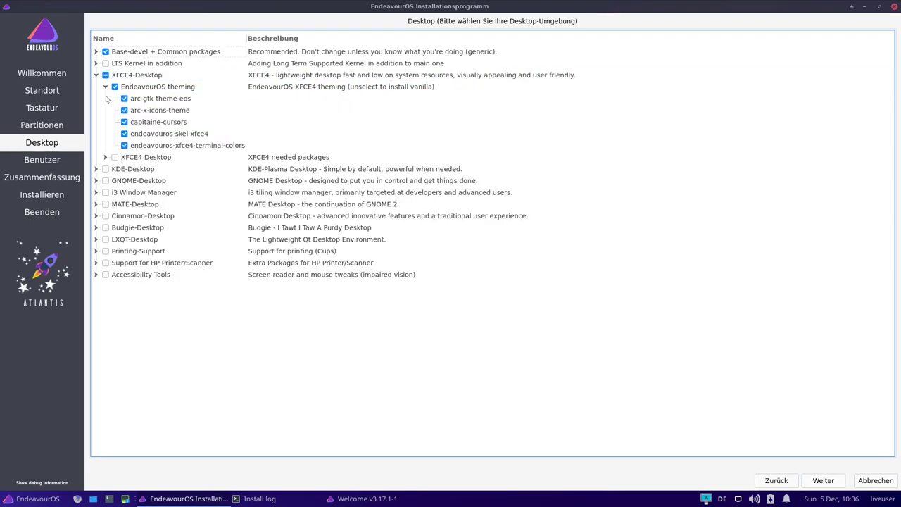
pyautogui.click(105, 157)
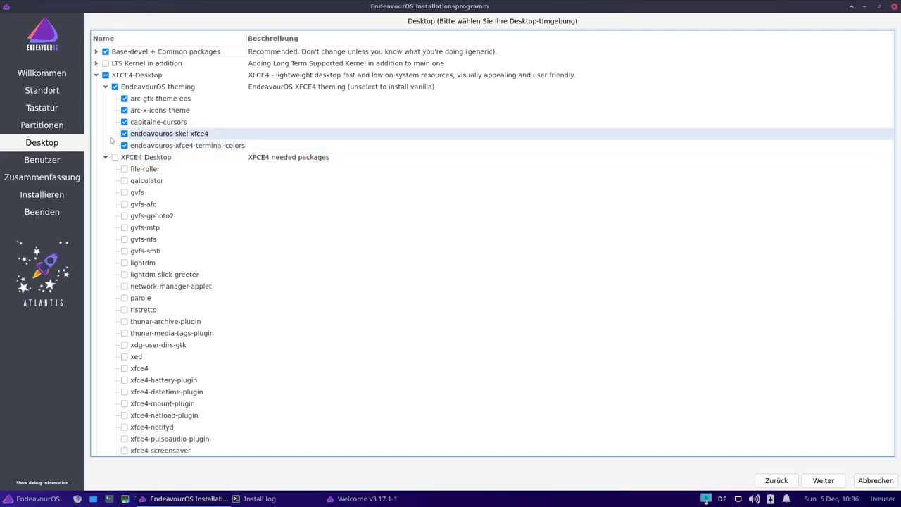
pyautogui.click(105, 157)
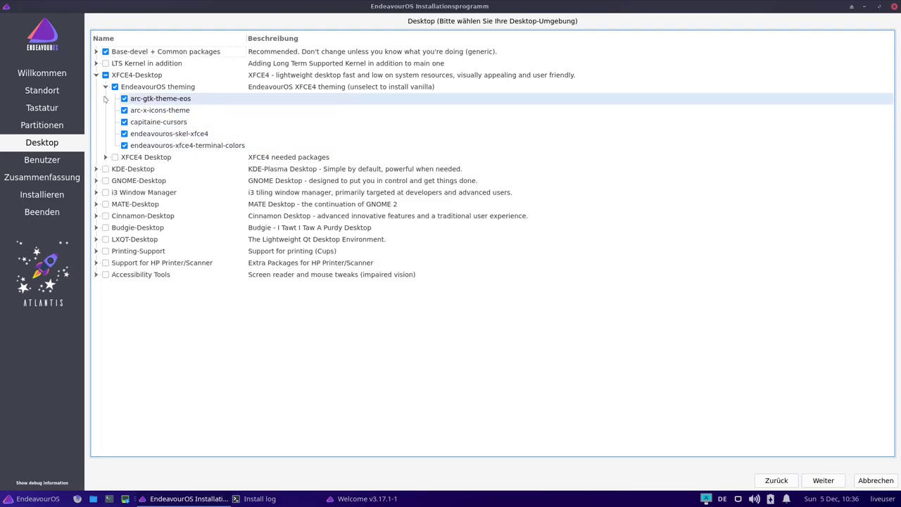
# - Select the whole XFCE4-Desktop group, confirm all its packages are ticked, and proceed
pyautogui.click(105, 75)
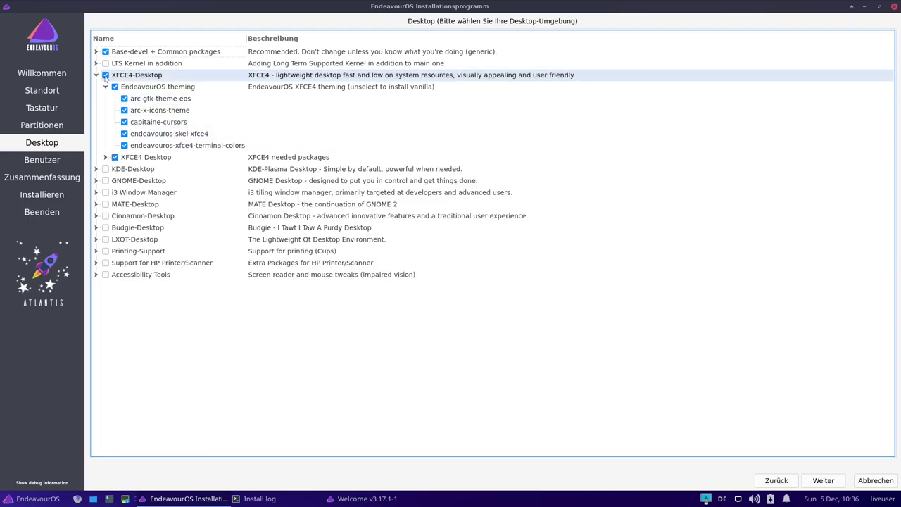
pyautogui.click(105, 157)
pyautogui.scroll(-2, 162, 324)
pyautogui.scroll(-1, 162, 324)
pyautogui.scroll(3, 140, 201)
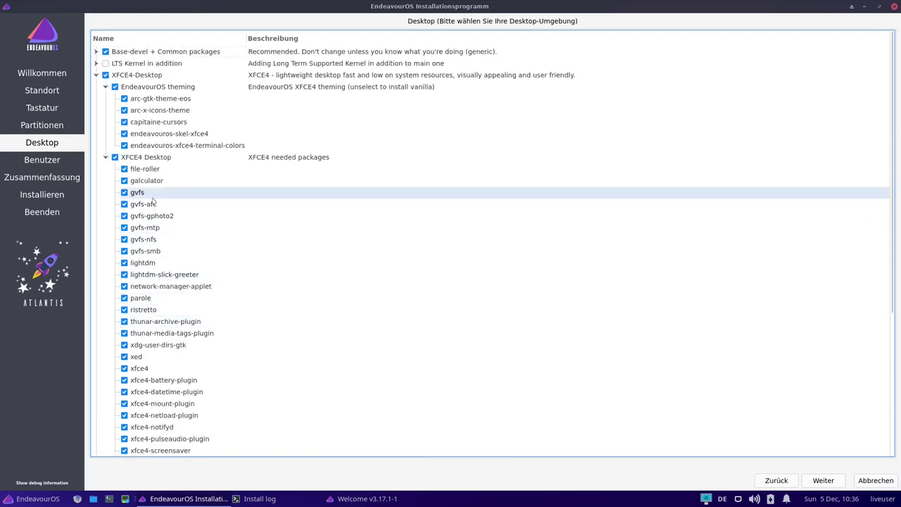
pyautogui.click(97, 74)
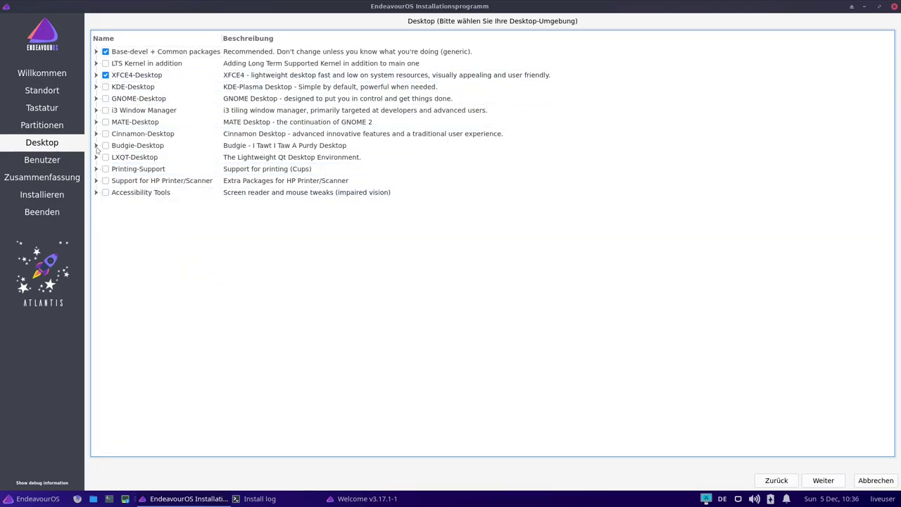
pyautogui.click(824, 481)
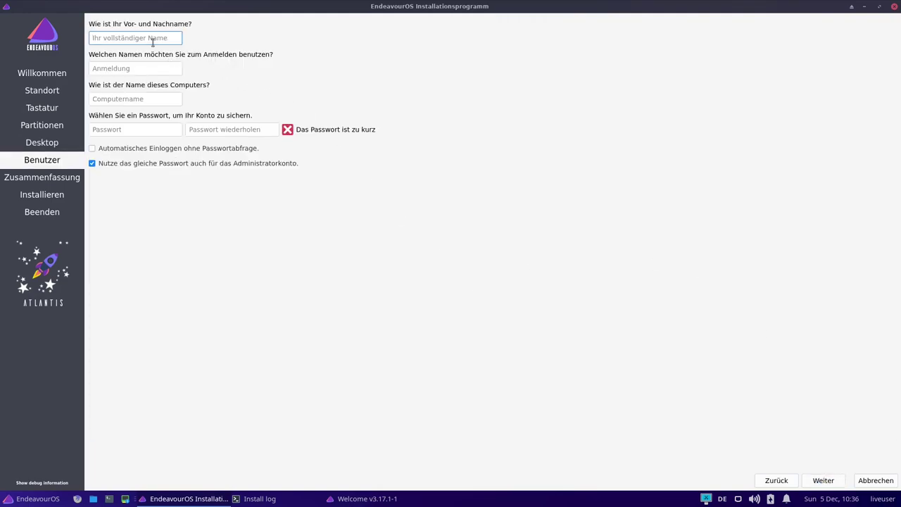
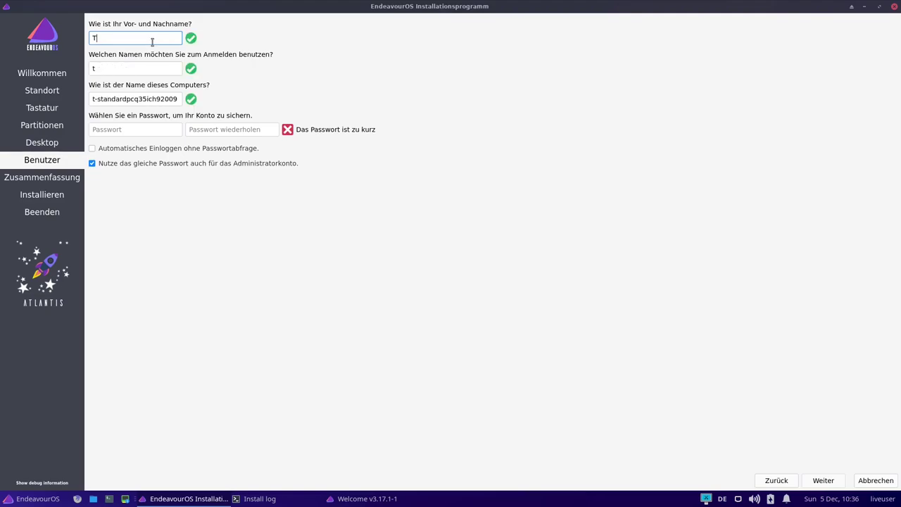
# - Enter the user's full name, computer name 'endevour', and the password twice, then continue
pyautogui.press('Tab')
pyautogui.press('Tab')
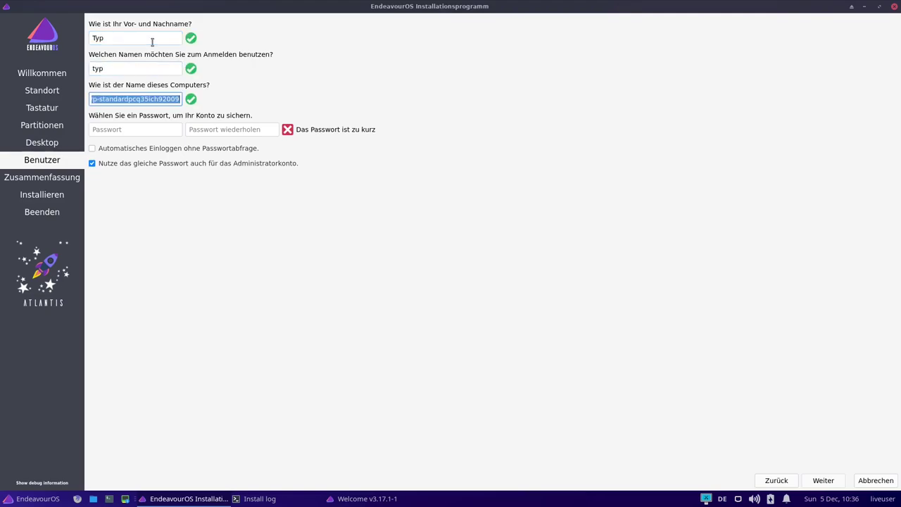
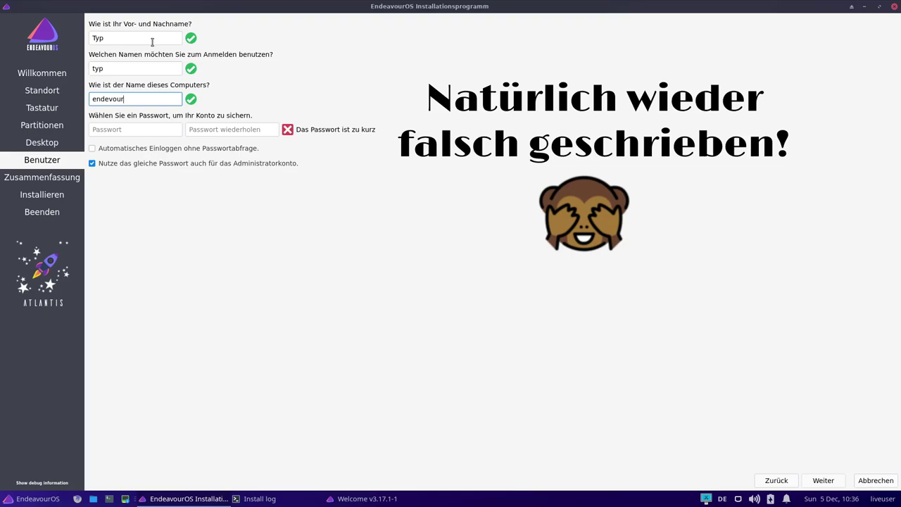
pyautogui.press('Tab')
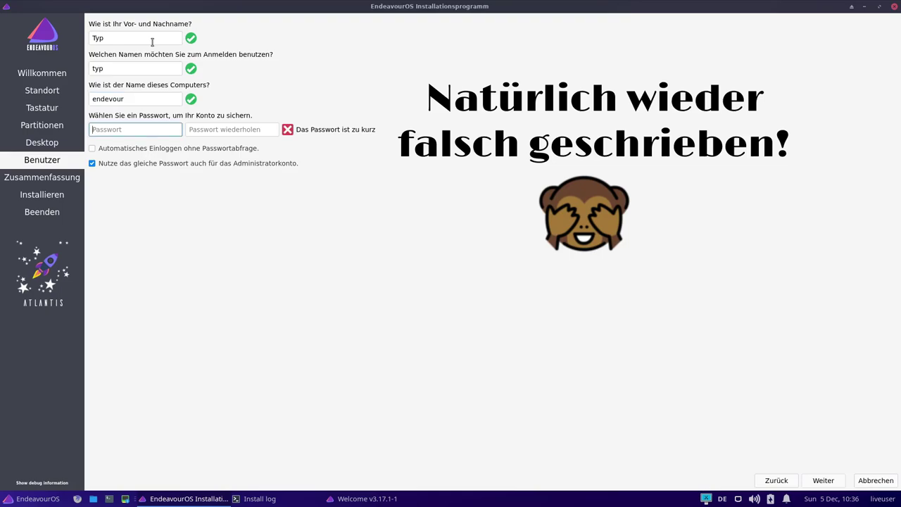
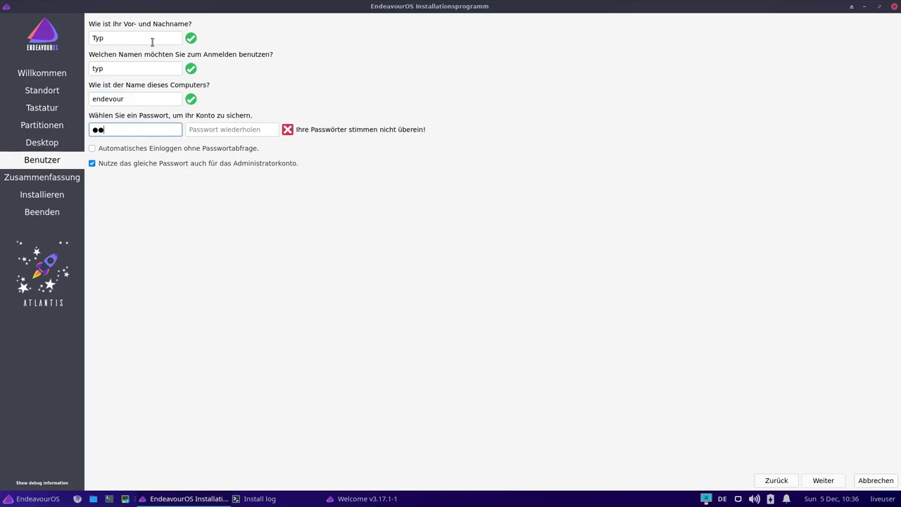
pyautogui.press('Tab')
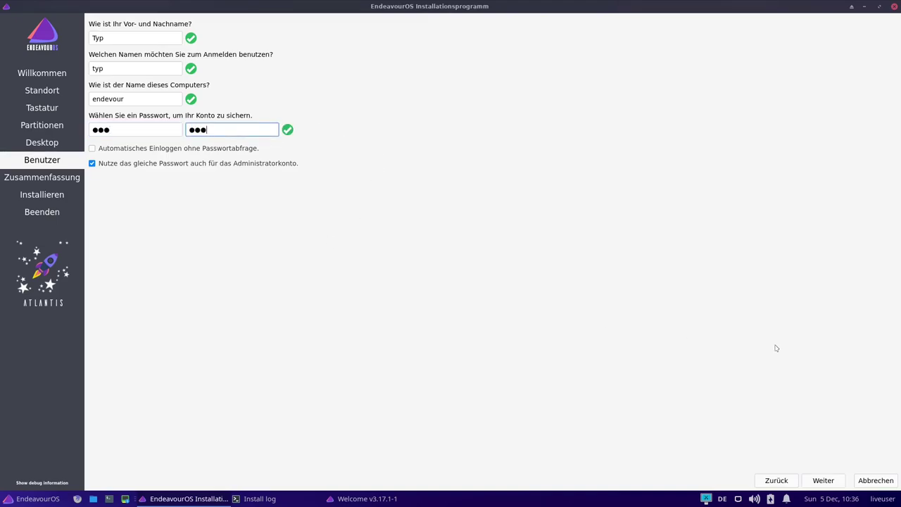
pyautogui.click(815, 485)
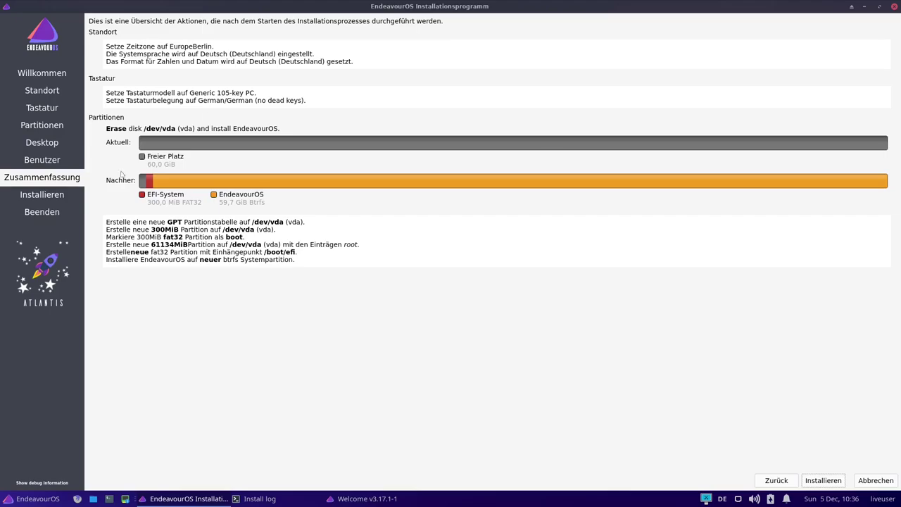
# - Confirm Installieren / Jetzt installieren and tick Jetzt Neustarten once installation completes
pyautogui.click(828, 482)
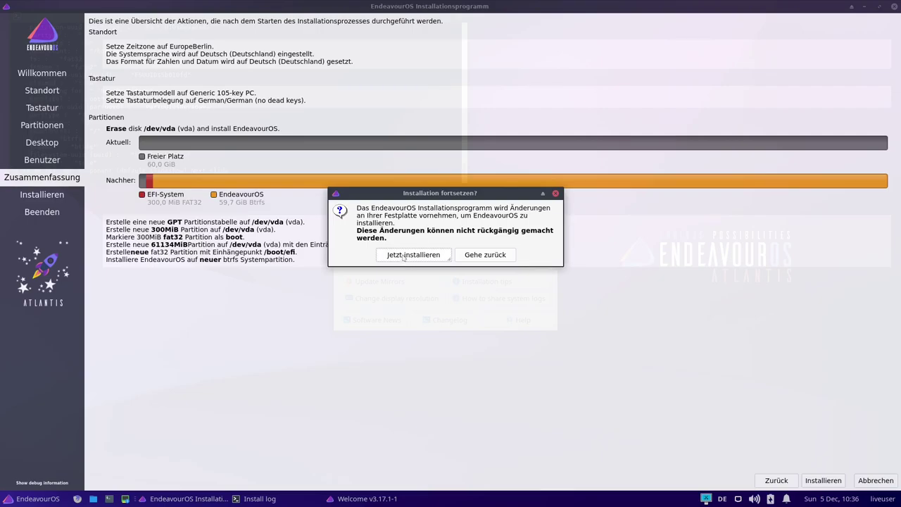
pyautogui.click(402, 257)
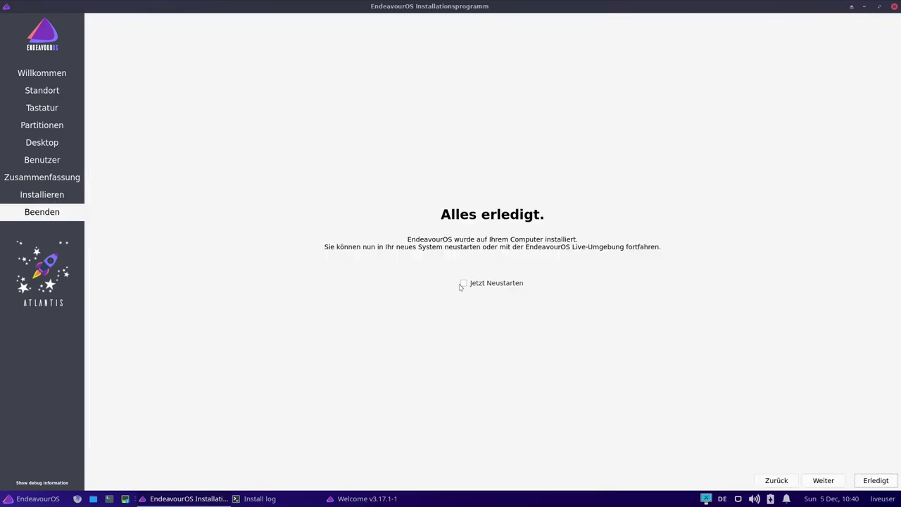
pyautogui.click(463, 284)
# - Reboot out of the installer and boot the 'EndeavourOS, on linux' entry from the boot menu
pyautogui.click(875, 481)
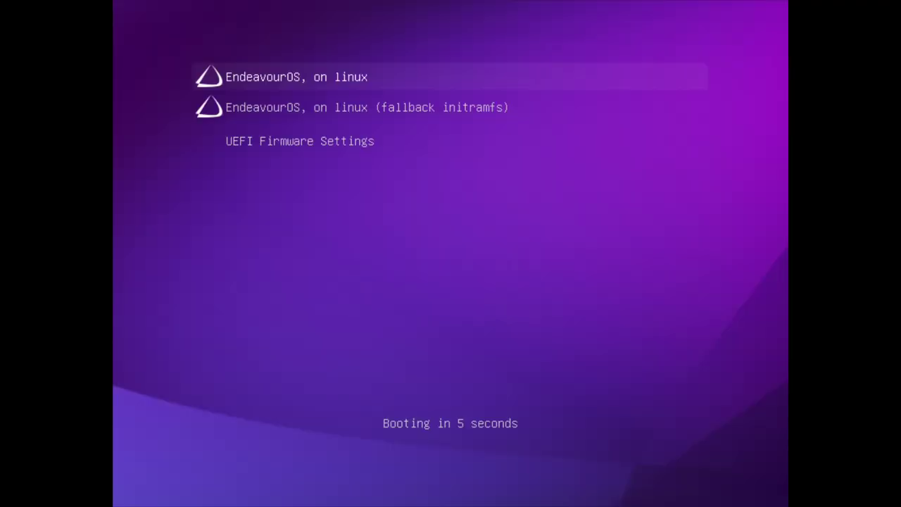
pyautogui.press('Down')
pyautogui.press('Up')
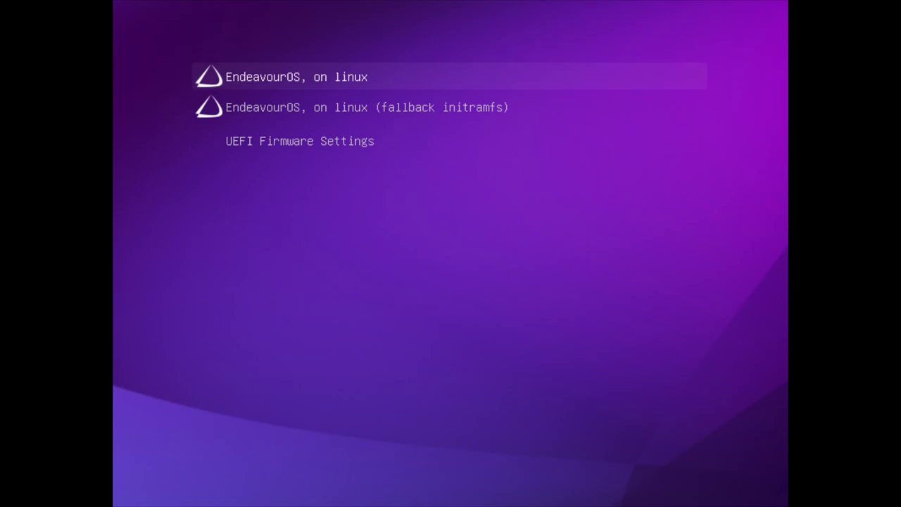
pyautogui.press('Return')
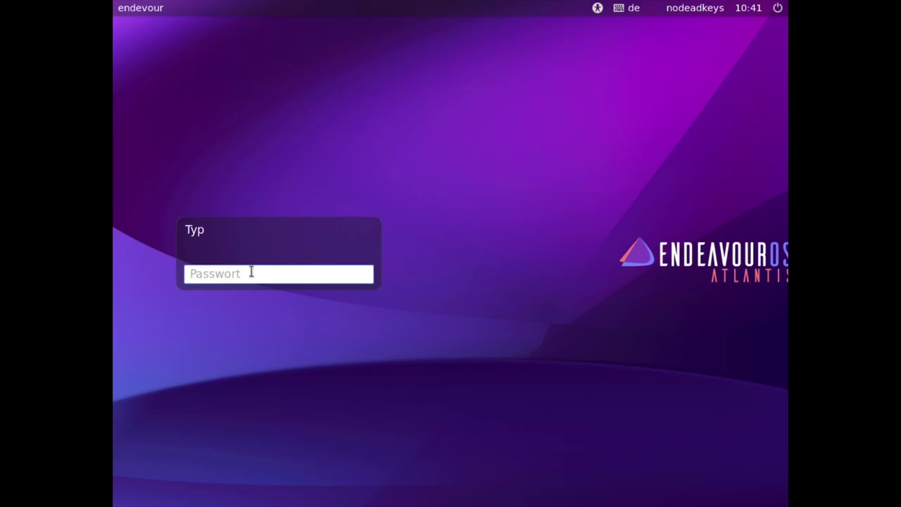
# - Log in at the LightDM prompt with the user password to reach the Xfce desktop
pyautogui.write('a')
pyautogui.press('BackSpace')
pyautogui.press('Return')
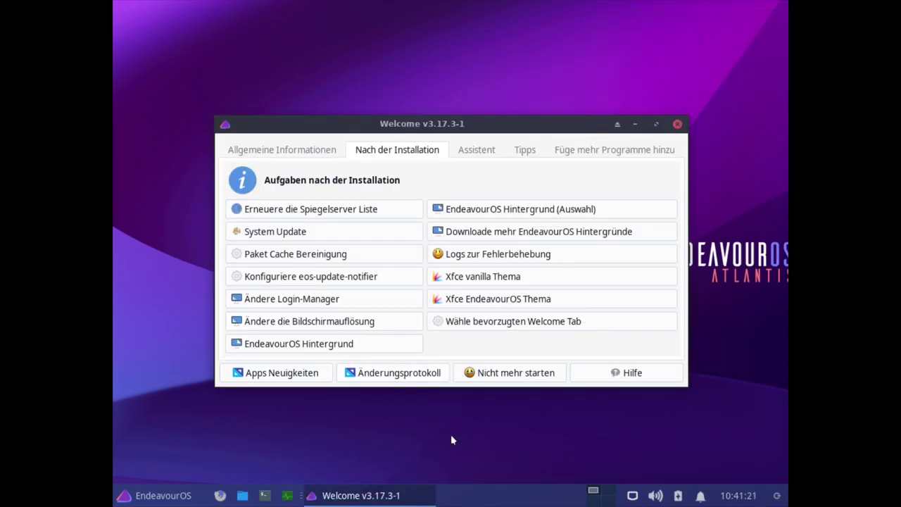
# - Pick 1920x1080 in Welcome's resolution changer and apply it with Set and quit
pyautogui.click(293, 325)
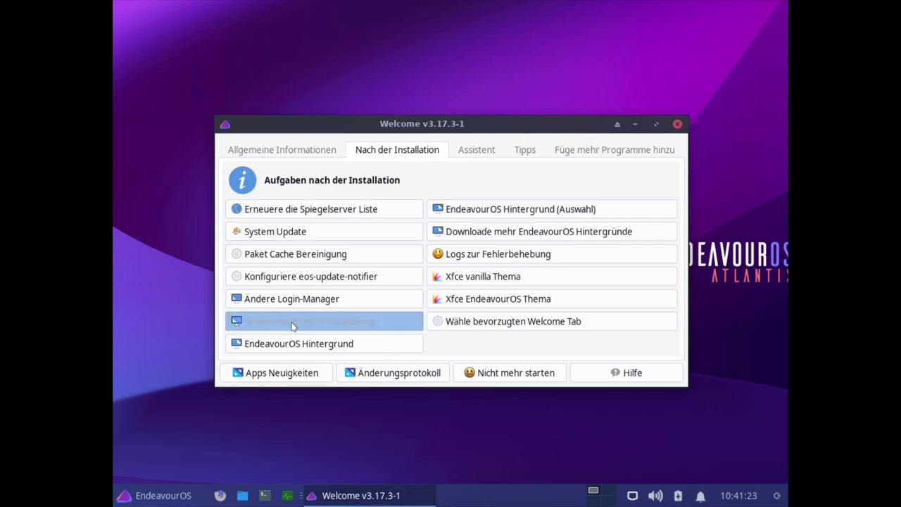
pyautogui.click(177, 221)
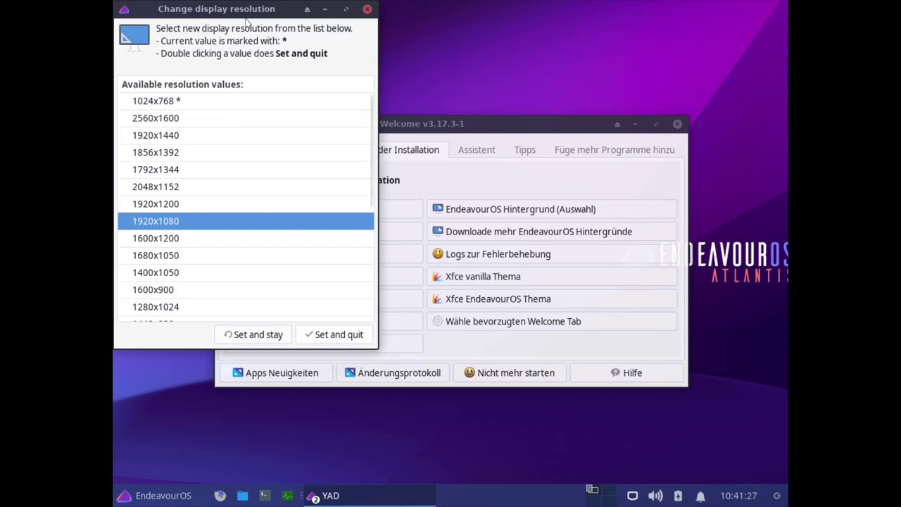
pyautogui.click(484, 131)
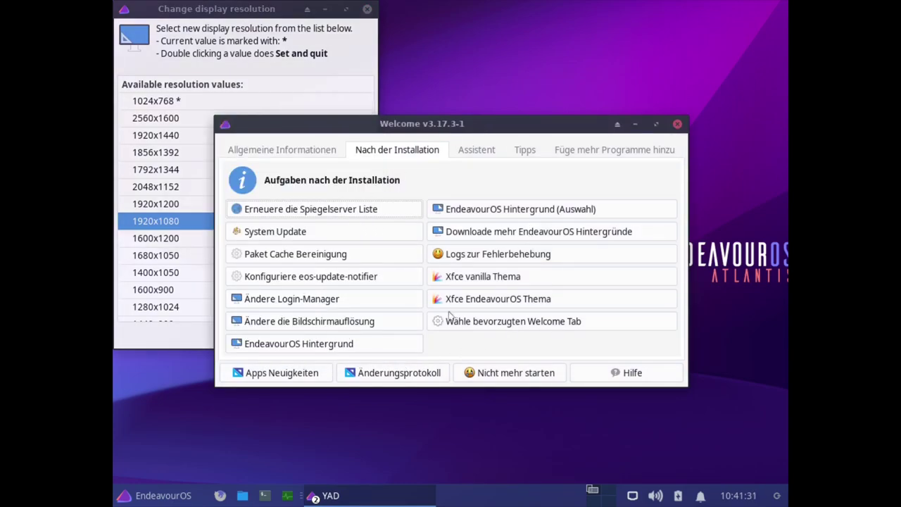
pyautogui.click(229, 10)
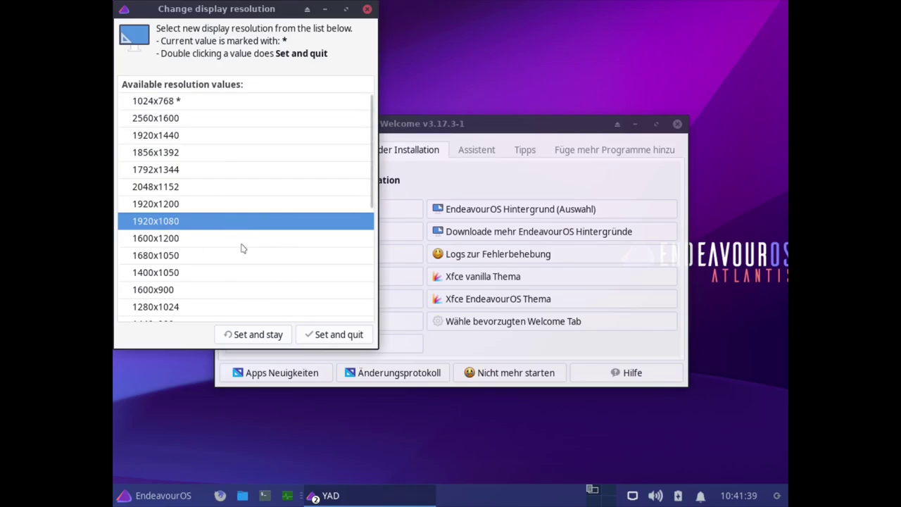
pyautogui.click(324, 334)
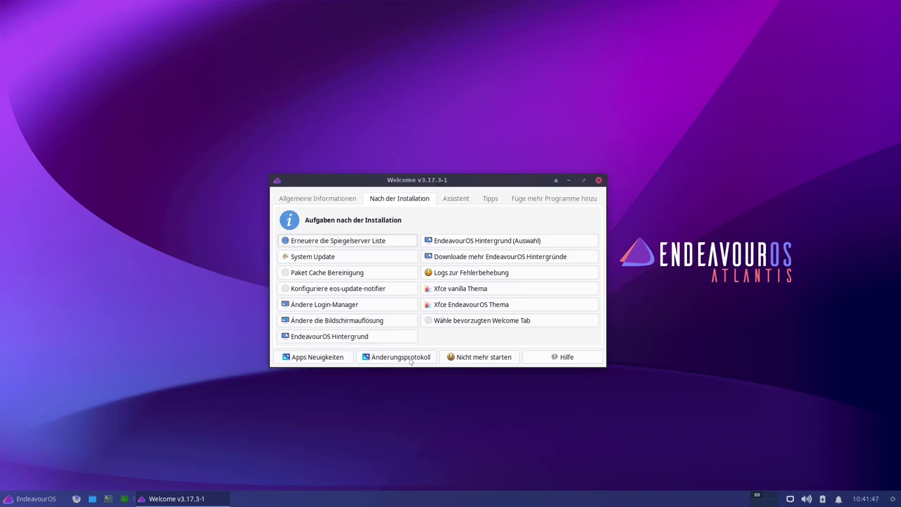
# - Maximize and restore Welcome, view Allgemeine Informationen, then return to Nach der Installation
pyautogui.click(583, 181)
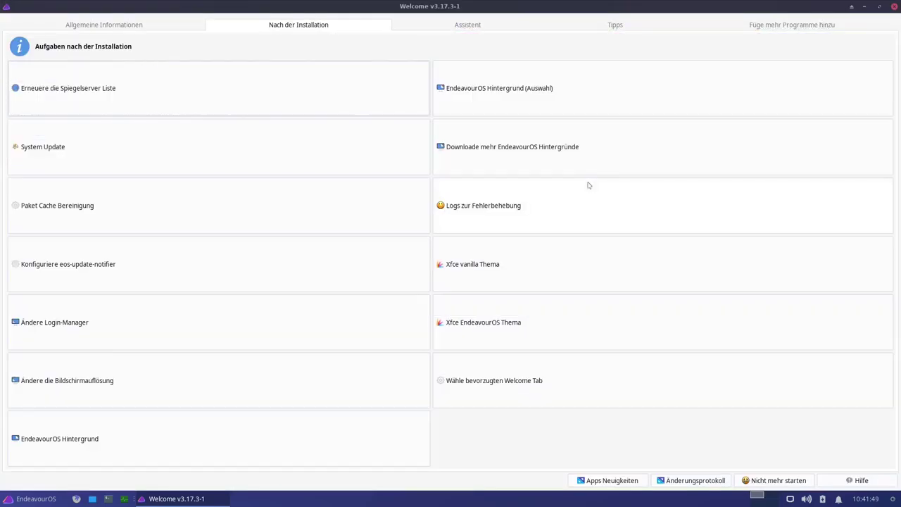
pyautogui.click(879, 7)
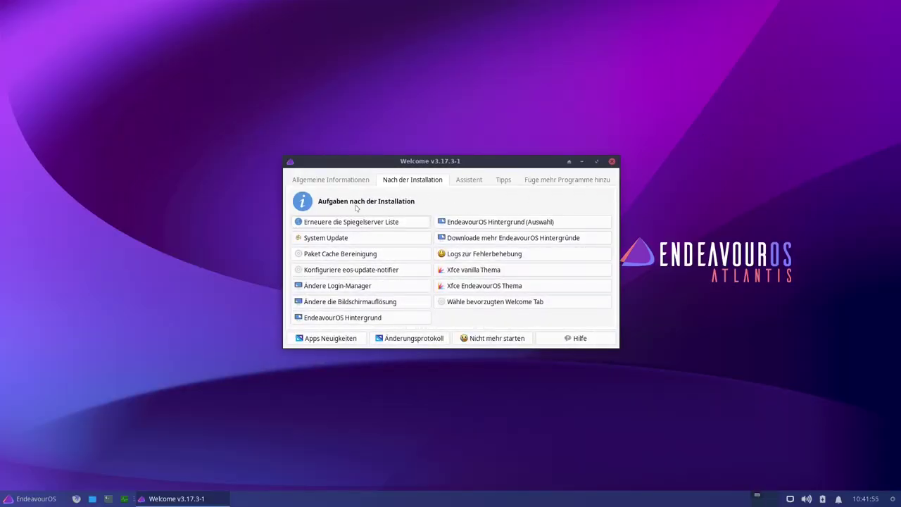
pyautogui.click(331, 181)
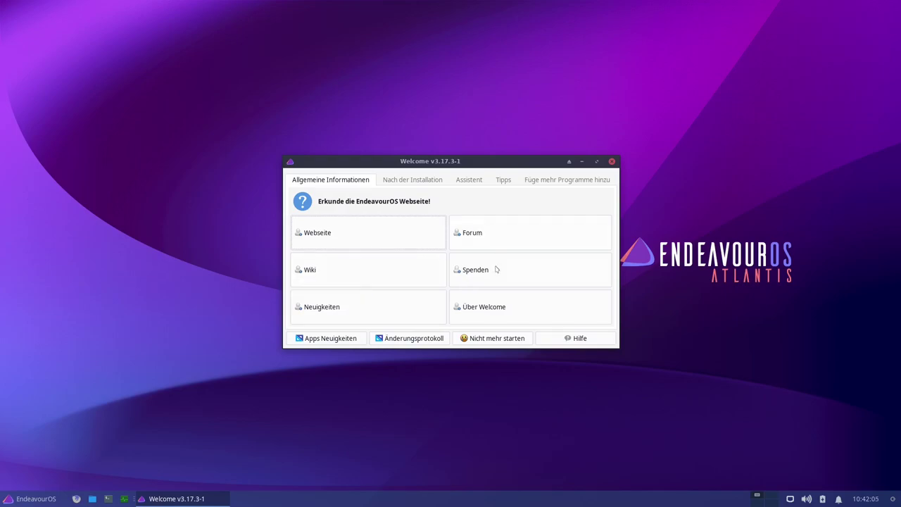
pyautogui.click(413, 183)
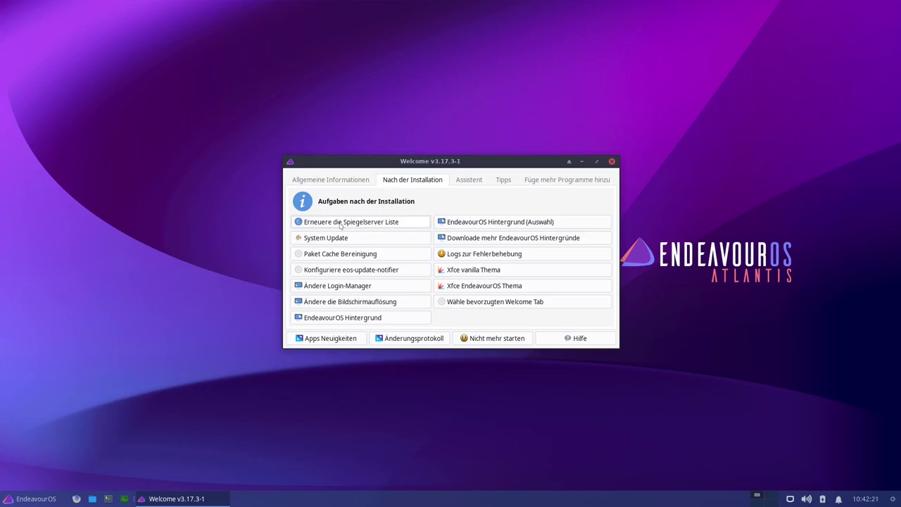
# - Open the mirror-list refresh tool and rank mirrors with Germany and https selected
pyautogui.click(346, 223)
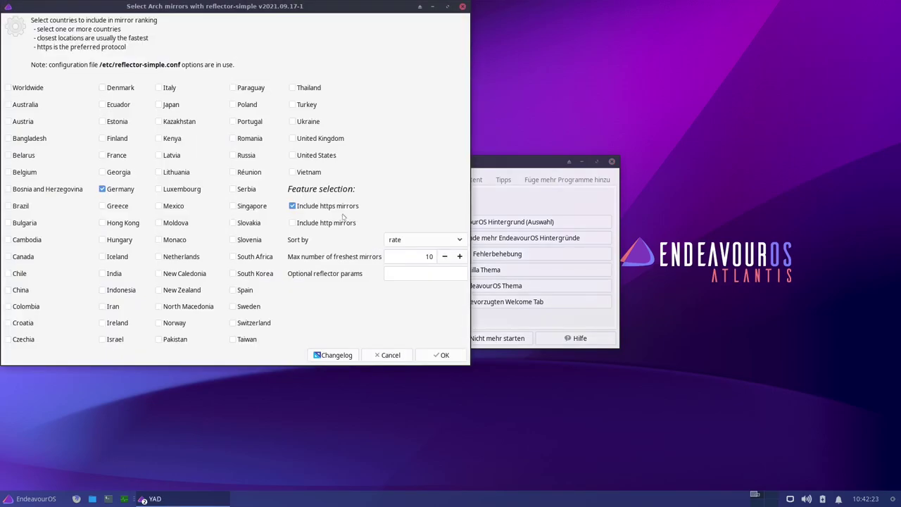
pyautogui.moveTo(259, 7); pyautogui.dragTo(492, 44)
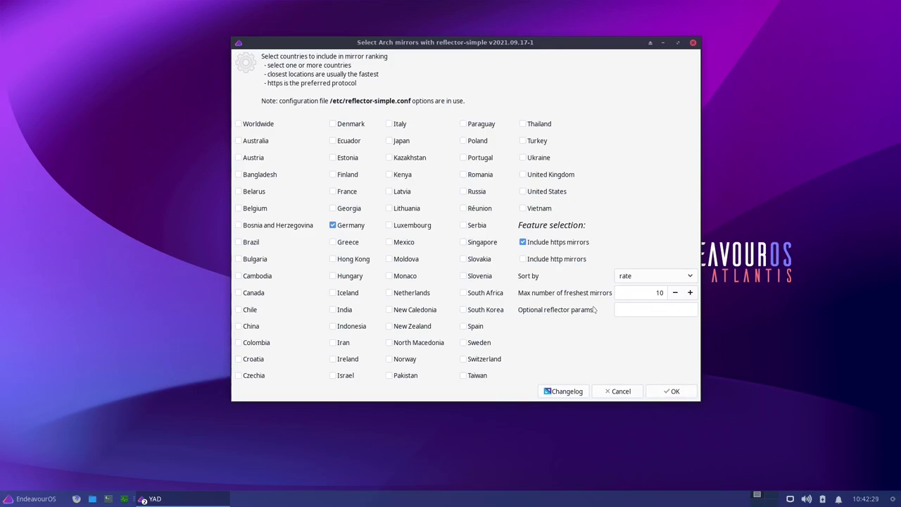
pyautogui.click(671, 393)
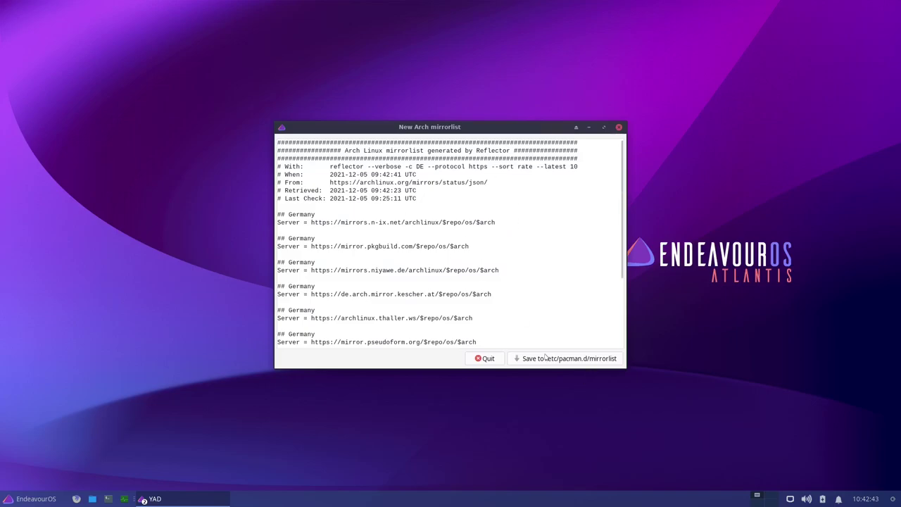
# - Save the ranked list to /etc/pacman.d/mirrorlist, authenticating with the administrator password
pyautogui.click(546, 358)
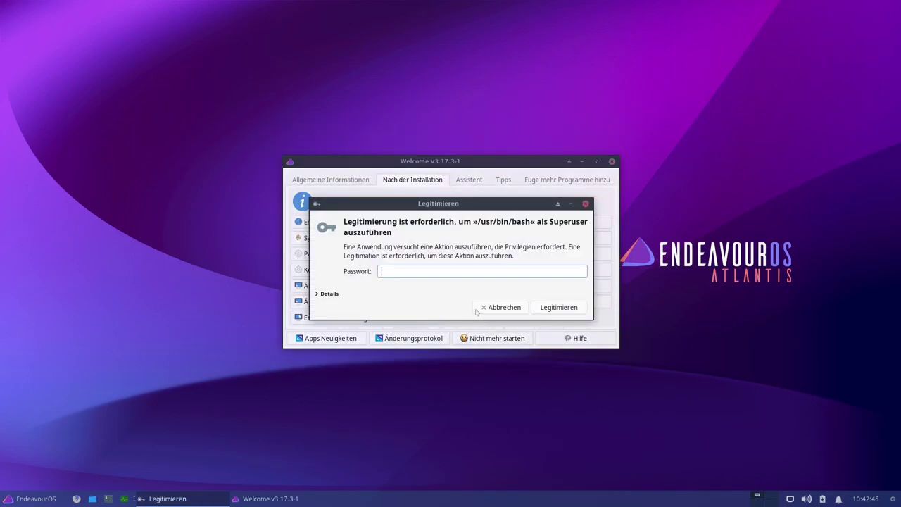
pyautogui.write('••')
pyautogui.press('Return')
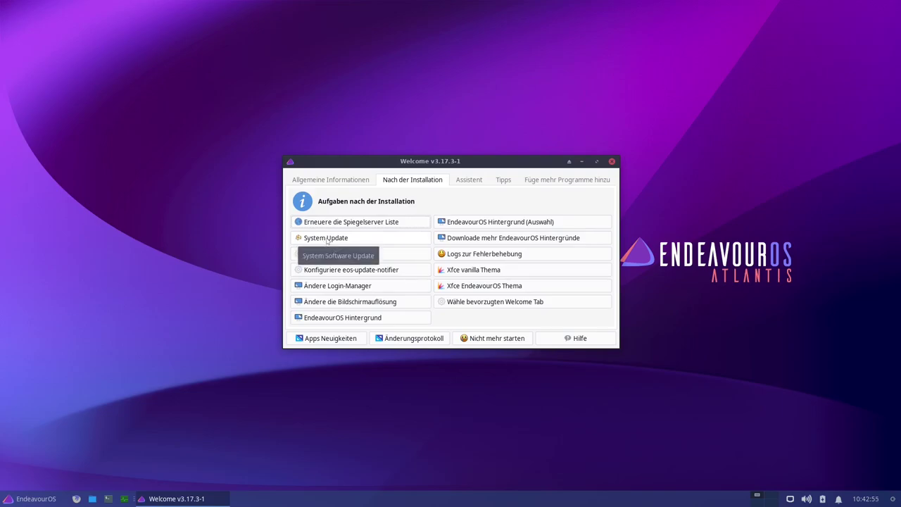
# - Run System Update, confirm nothing needs updating including the AUR, and close the terminal
pyautogui.click(326, 239)
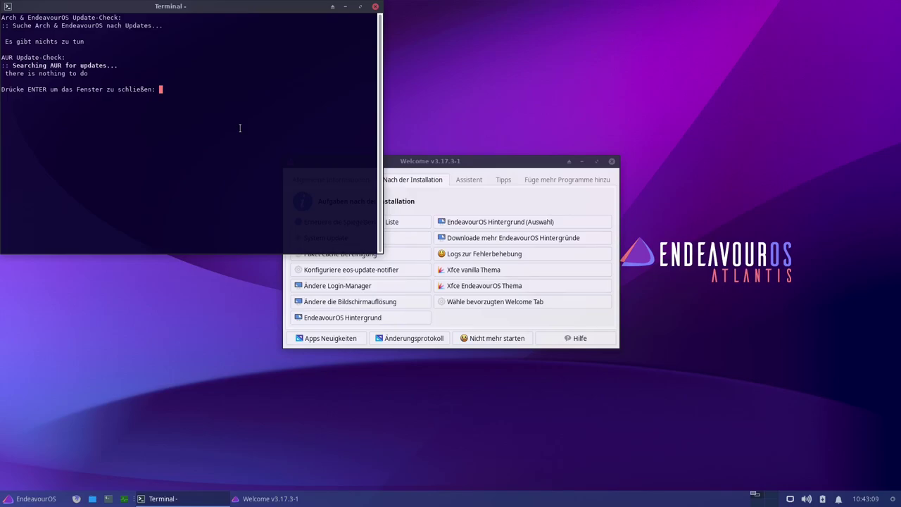
pyautogui.press('Return')
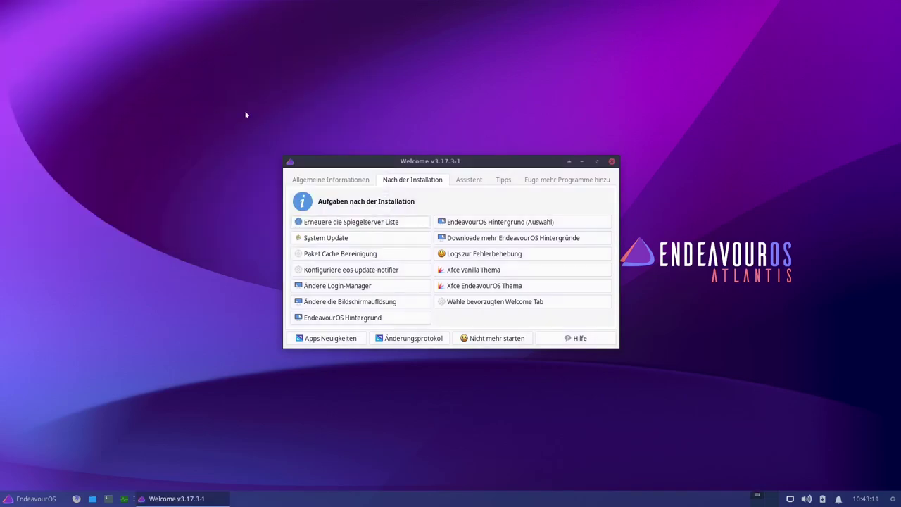
pyautogui.click(343, 256)
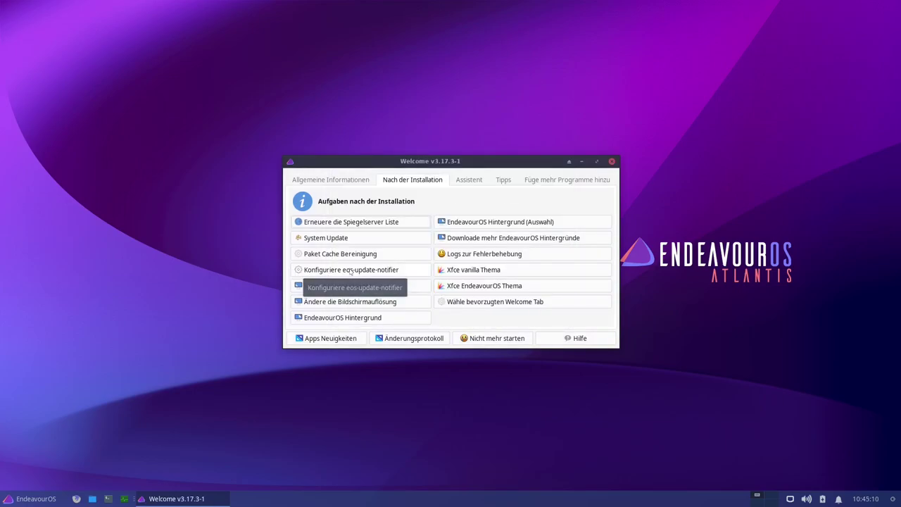
pyautogui.click(343, 275)
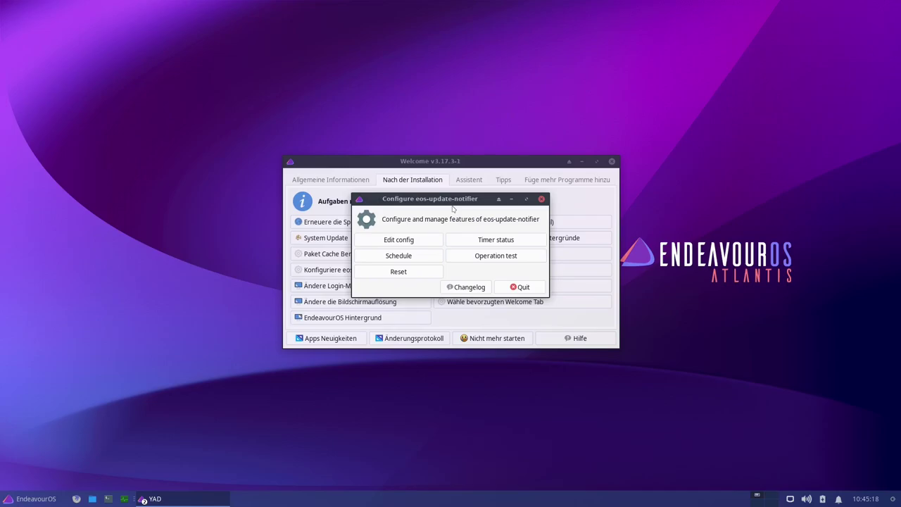
pyautogui.click(541, 199)
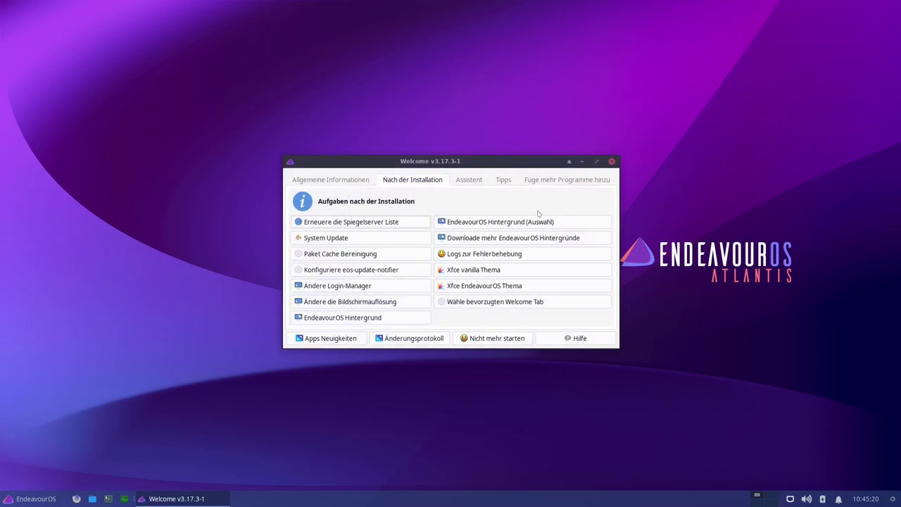
pyautogui.click(297, 287)
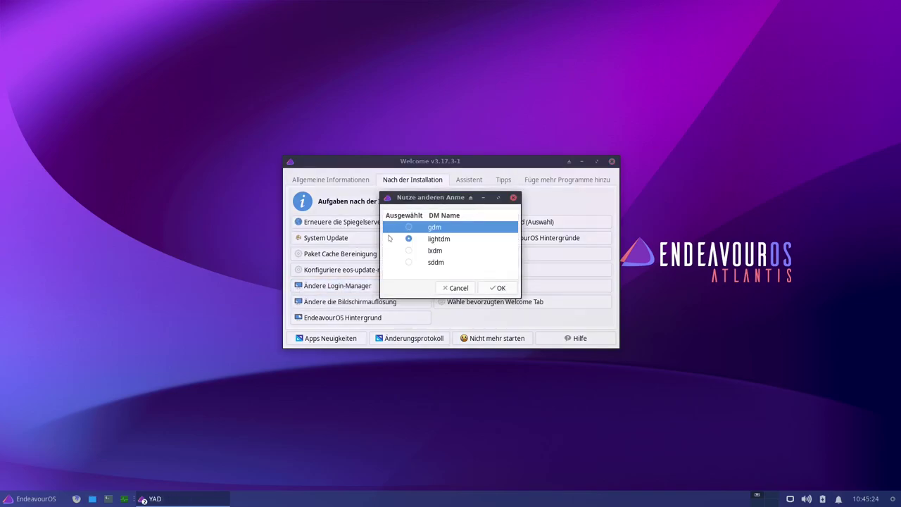
pyautogui.click(435, 239)
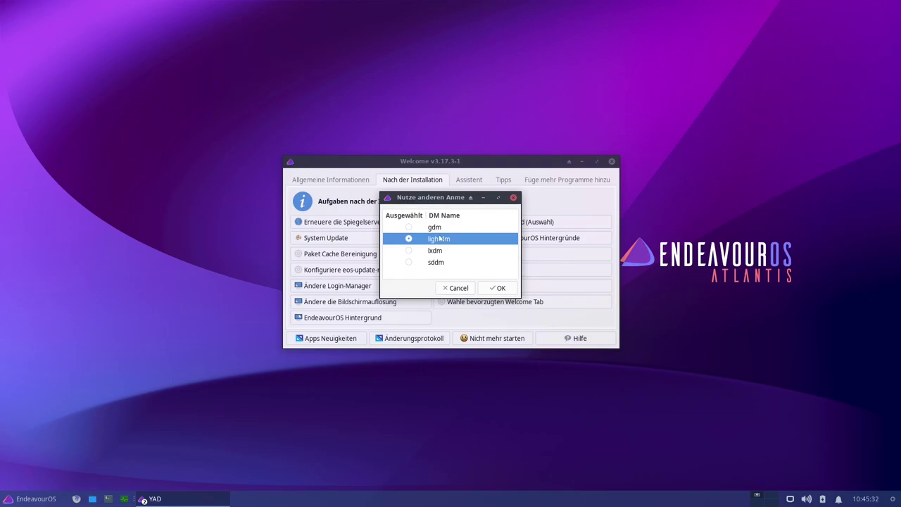
pyautogui.click(435, 228)
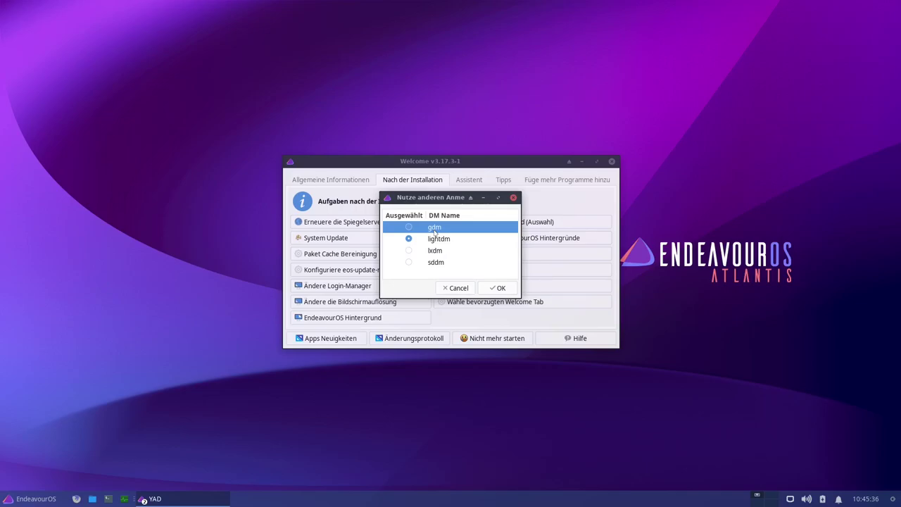
pyautogui.click(434, 255)
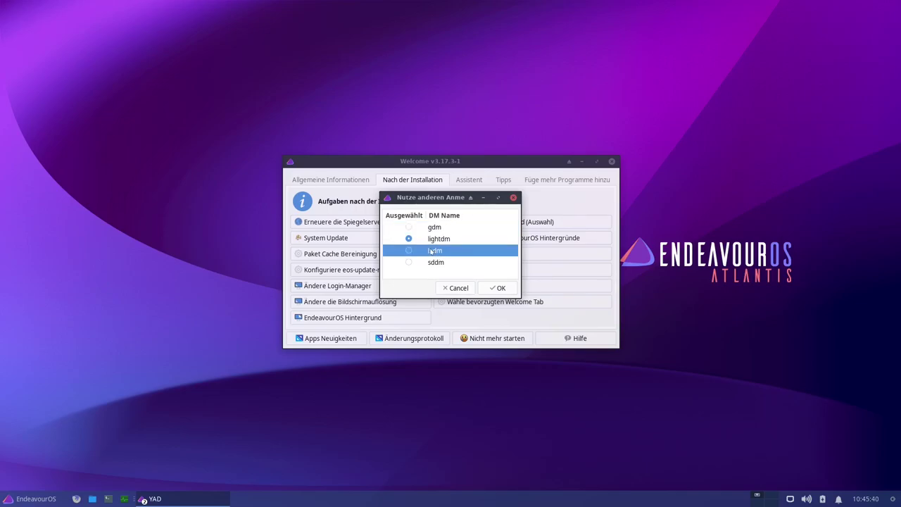
pyautogui.click(436, 263)
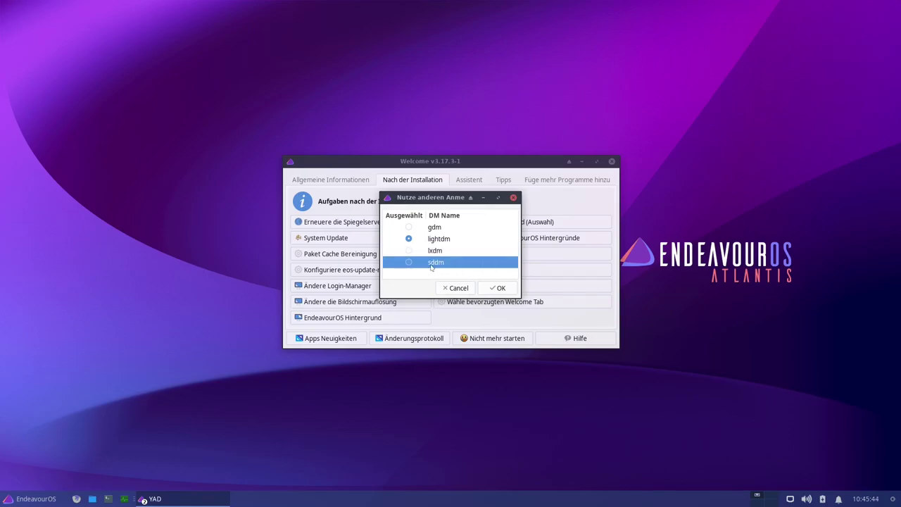
pyautogui.click(436, 241)
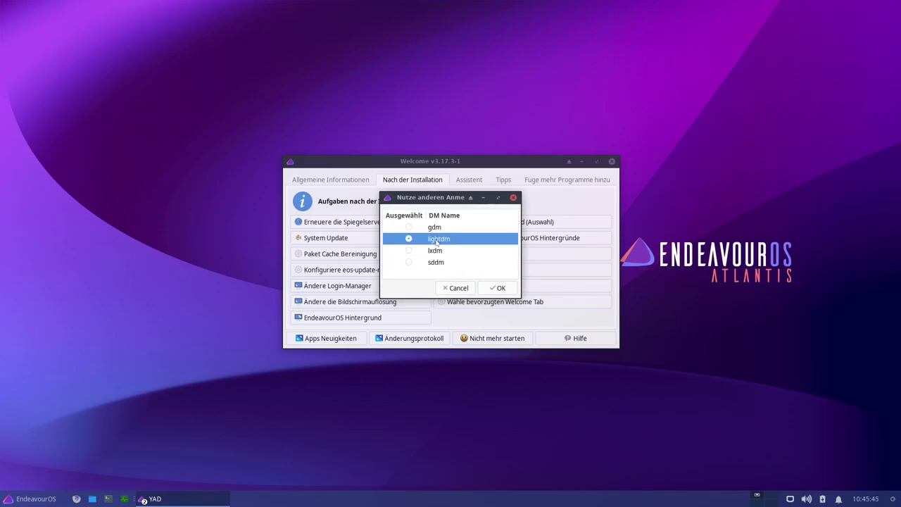
pyautogui.click(462, 290)
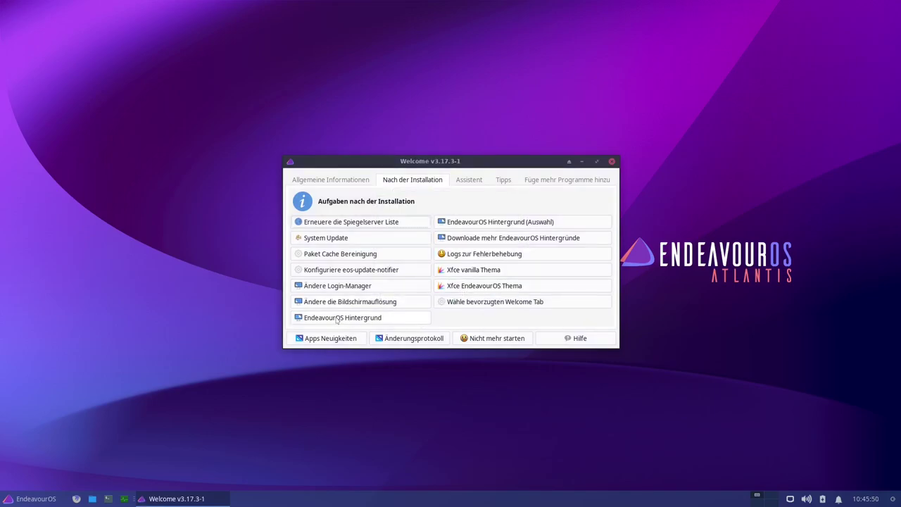
pyautogui.click(336, 320)
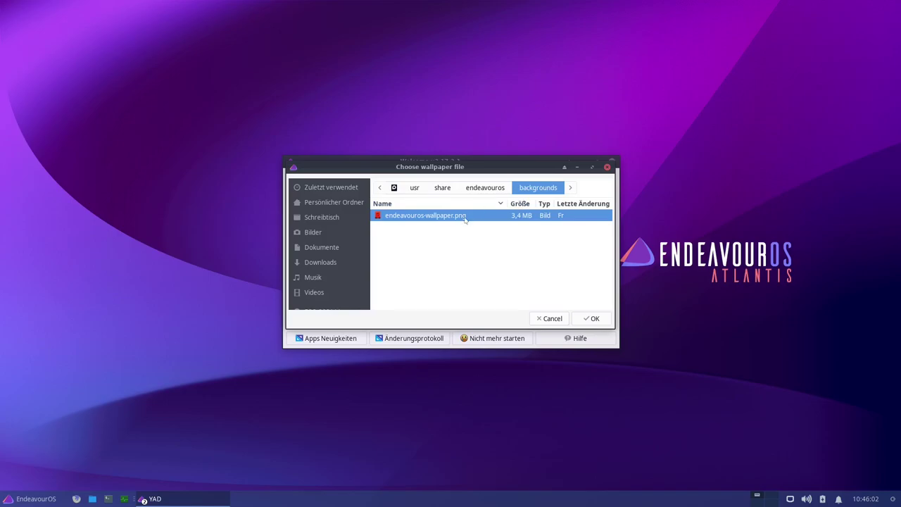
pyautogui.click(492, 189)
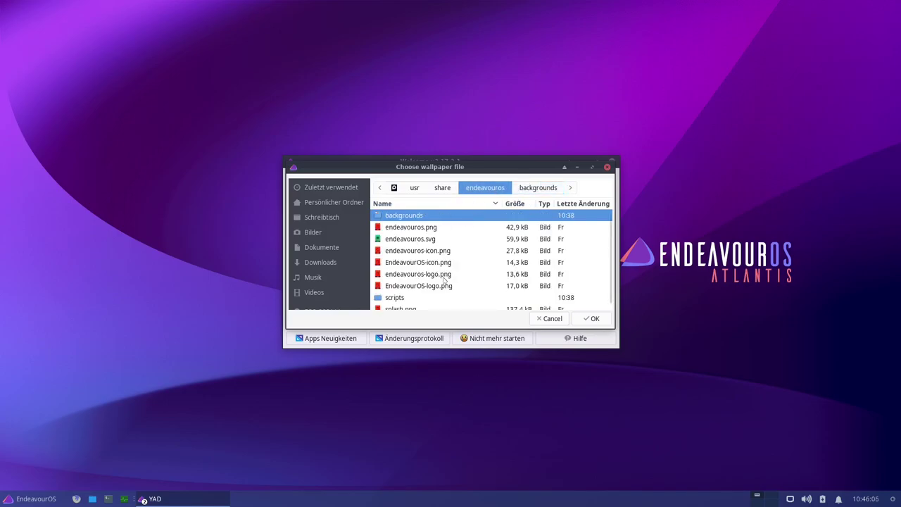
pyautogui.scroll(-1, 435, 223)
pyautogui.scroll(1, 436, 225)
pyautogui.click(530, 188)
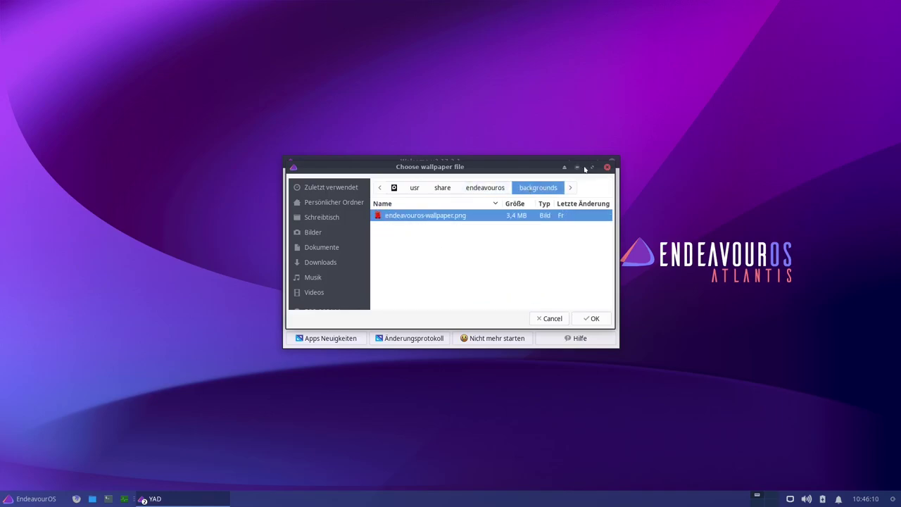
pyautogui.click(607, 168)
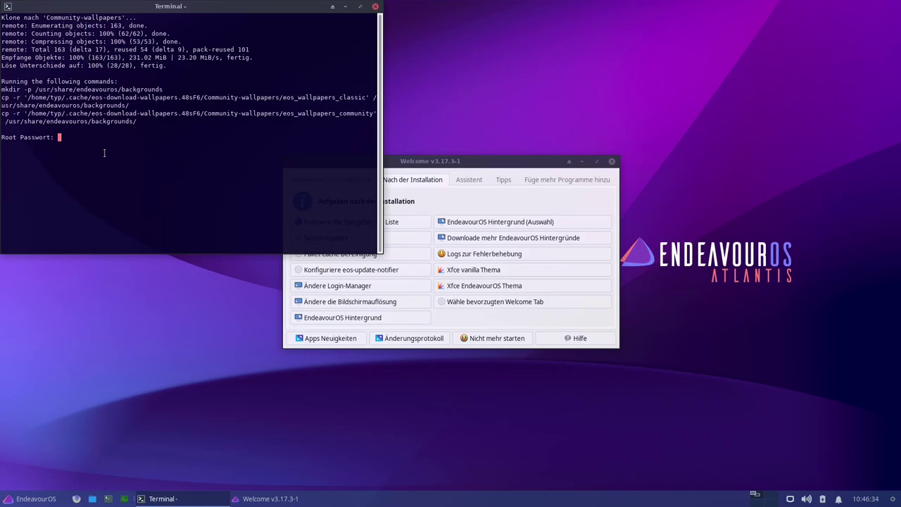
# - Confirm the root password to copy the community wallpapers, then close the finished terminal
pyautogui.press('Return')
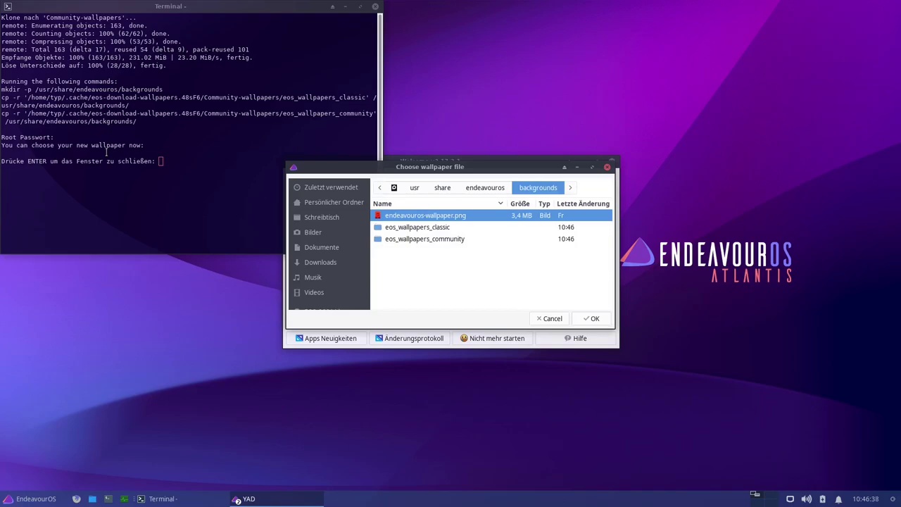
pyautogui.click(239, 196)
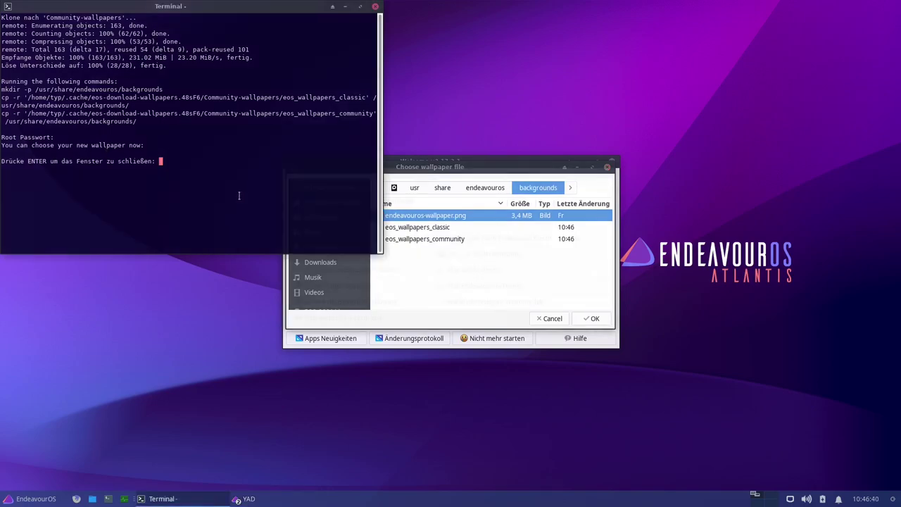
pyautogui.press('Return')
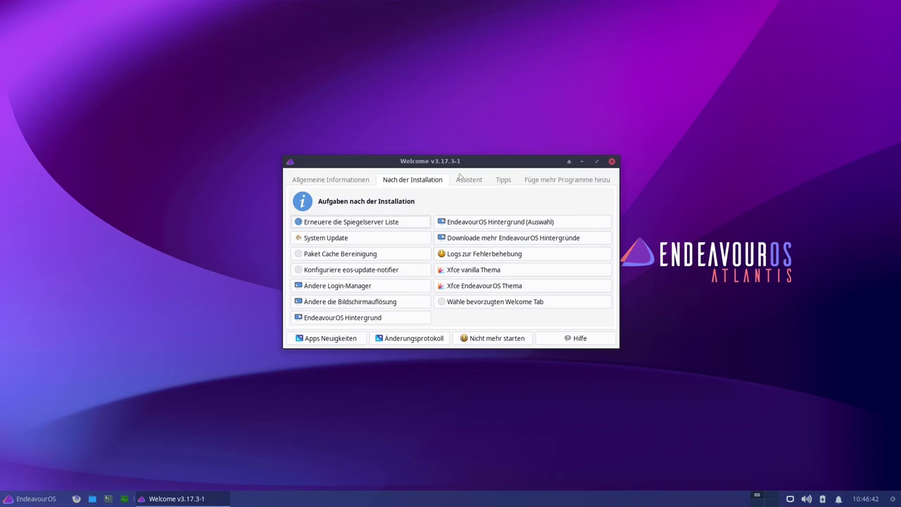
pyautogui.click(497, 224)
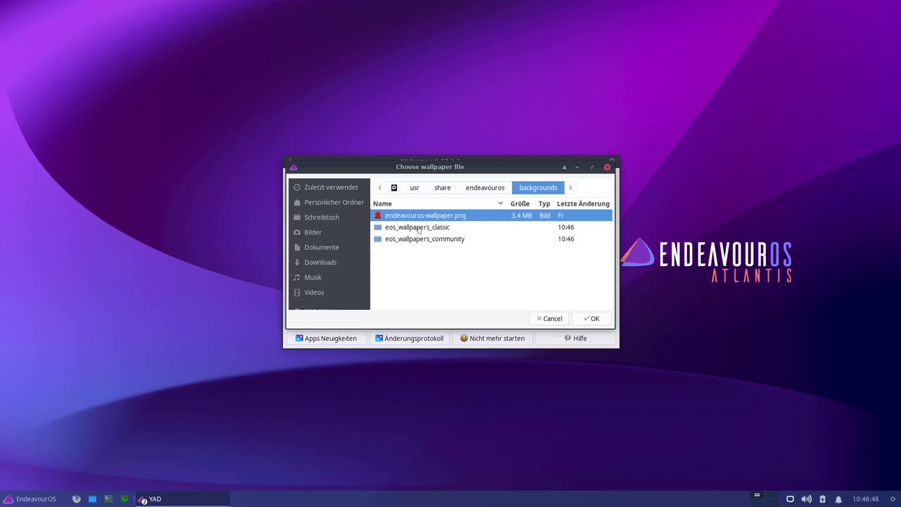
pyautogui.doubleClick(419, 227)
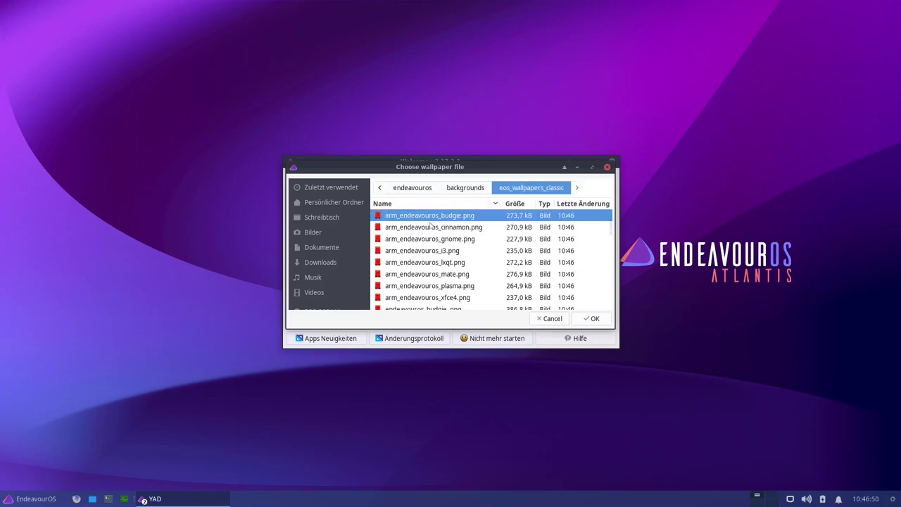
pyautogui.scroll(-10, 432, 224)
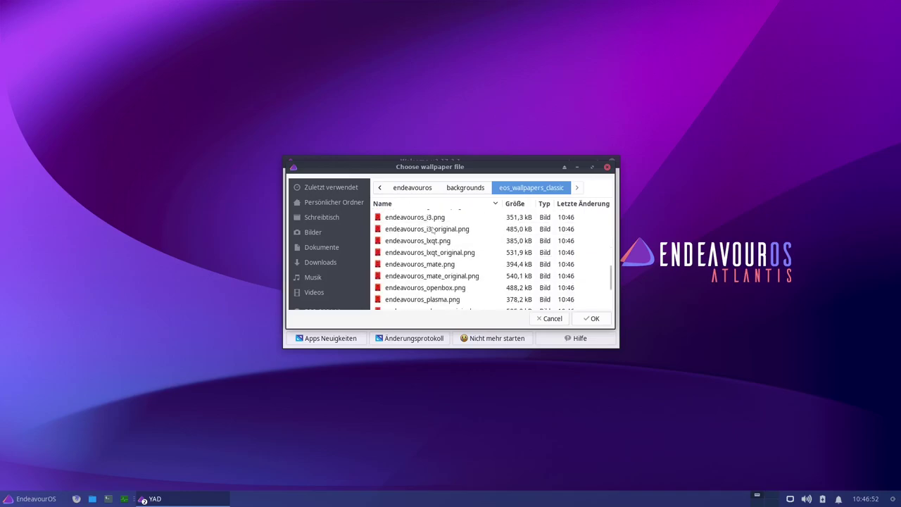
pyautogui.scroll(8, 433, 231)
pyautogui.press('Home')
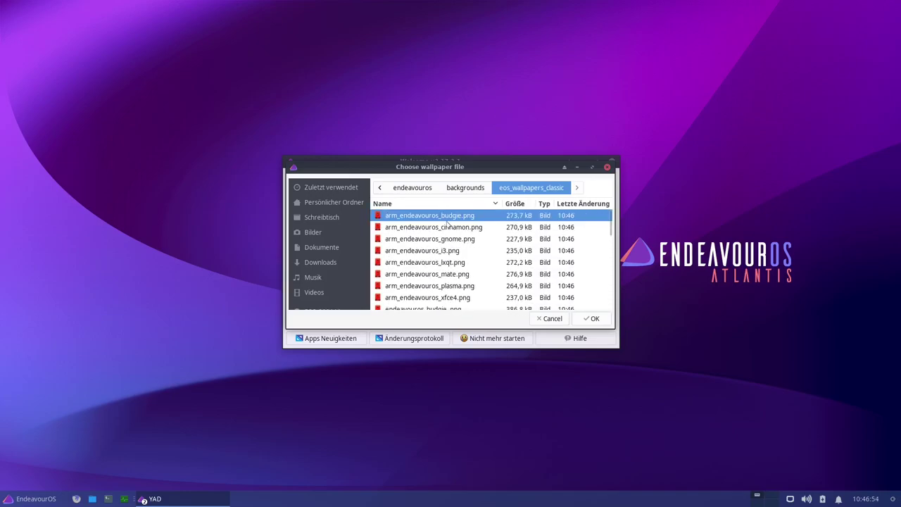
pyautogui.moveTo(421, 169); pyautogui.dragTo(425, 184)
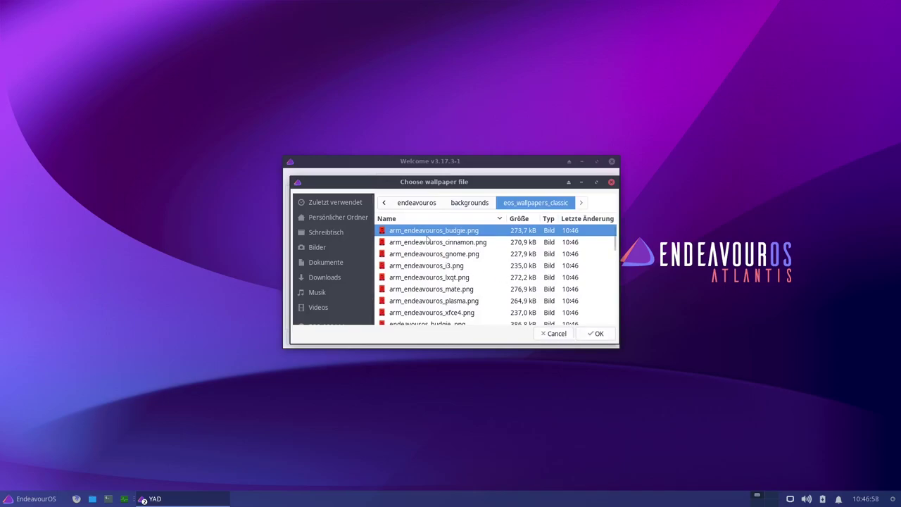
pyautogui.click(468, 203)
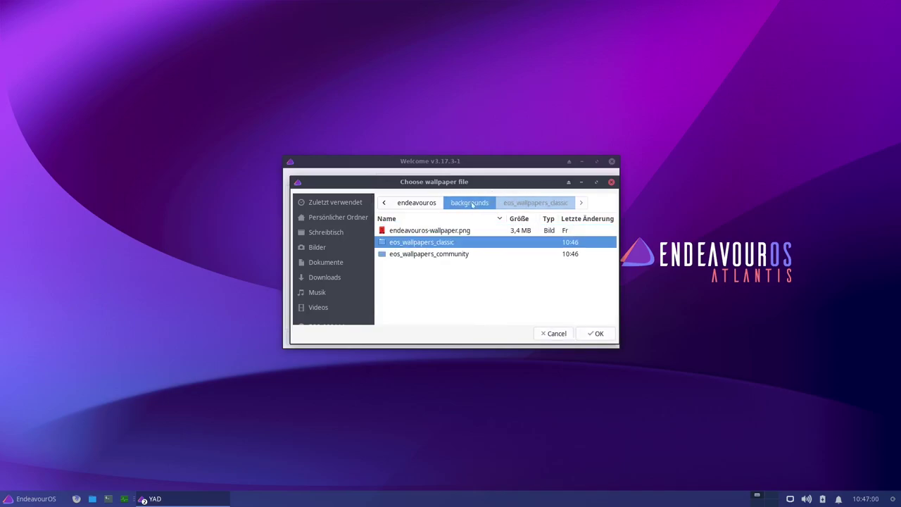
pyautogui.doubleClick(427, 254)
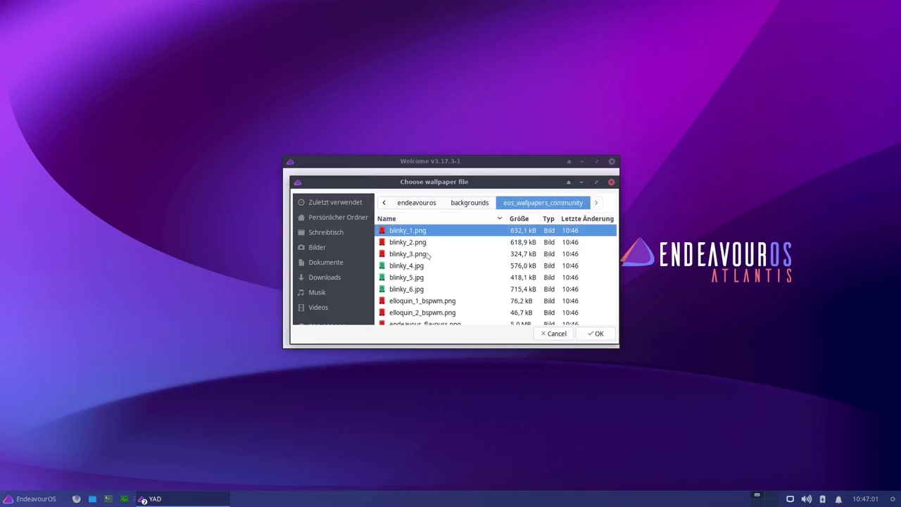
pyautogui.click(557, 335)
# - Open Schreibtischeinstellungen from the desktop menu and set the wallpaper folder to backgrounds
pyautogui.rightClick(412, 92)
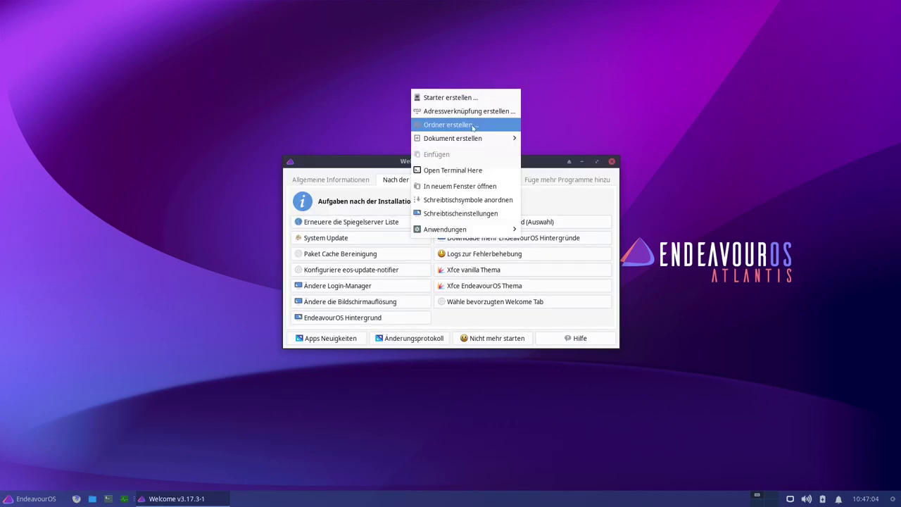
pyautogui.click(463, 214)
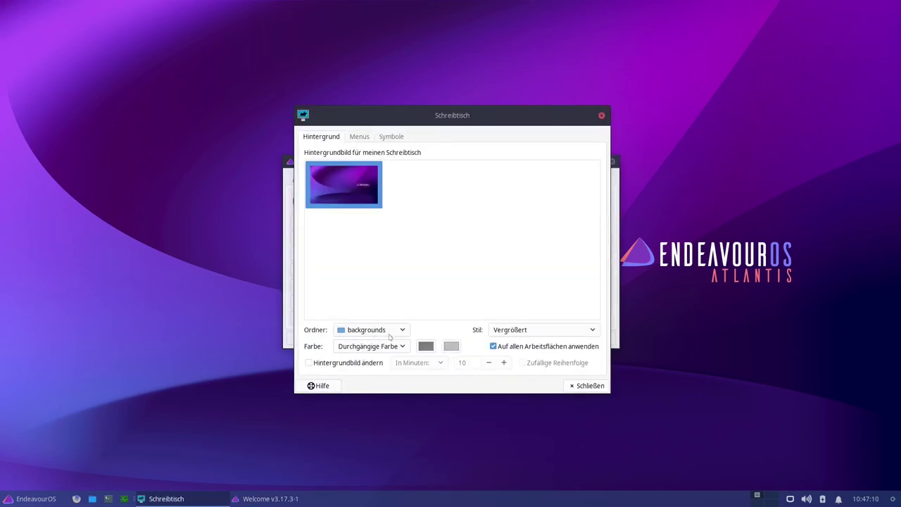
pyautogui.click(390, 338)
pyautogui.click(373, 312)
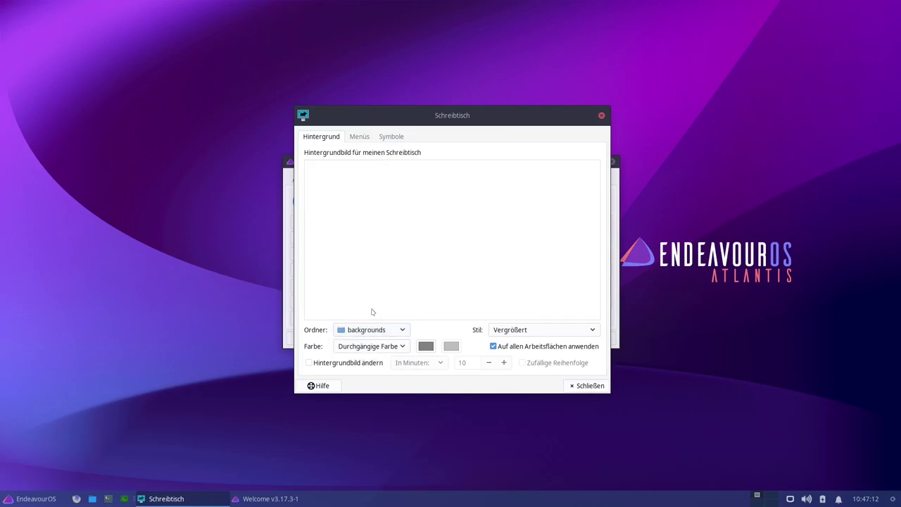
pyautogui.click(385, 334)
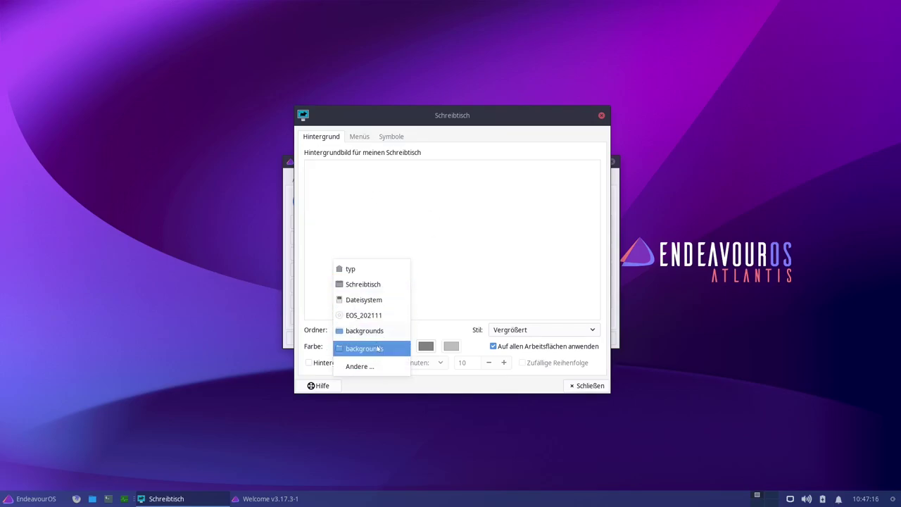
pyautogui.click(378, 348)
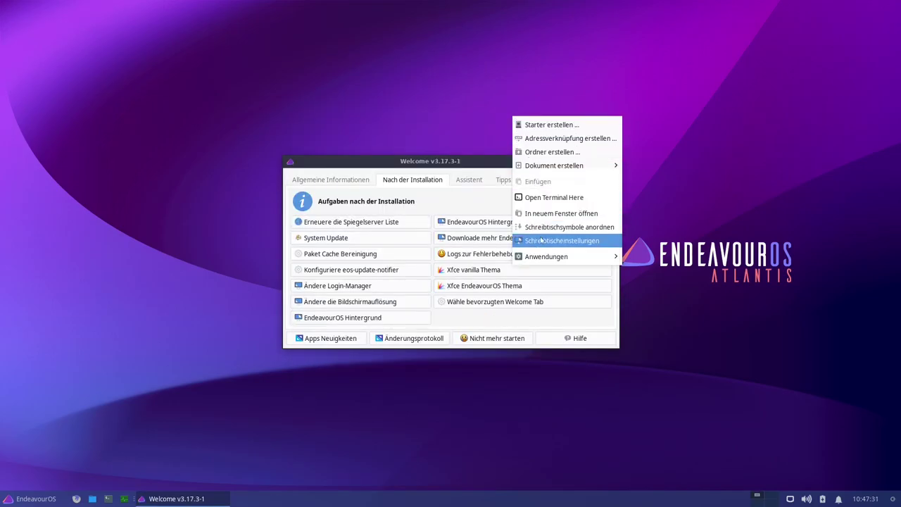
pyautogui.click(554, 242)
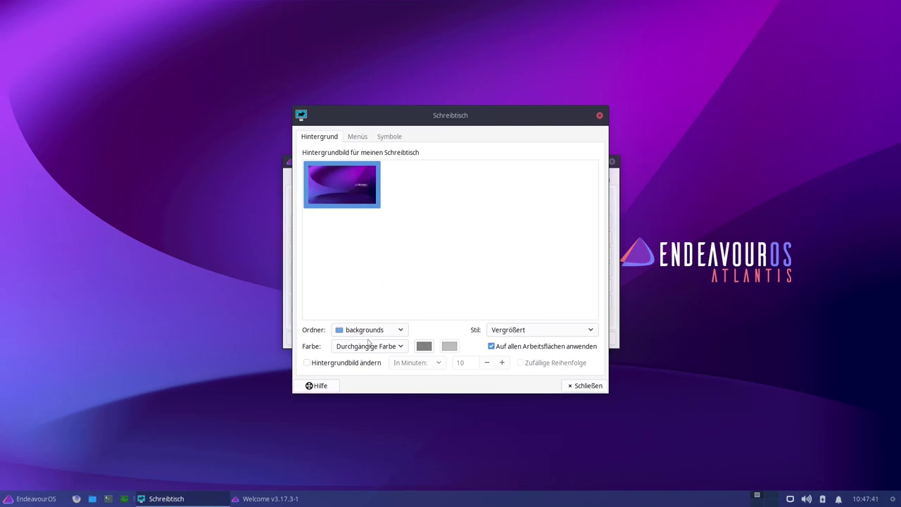
# - Load the eos_wallpapers_classic folder as the wallpaper source via Ordner > Andere…
pyautogui.click(370, 331)
pyautogui.click(372, 346)
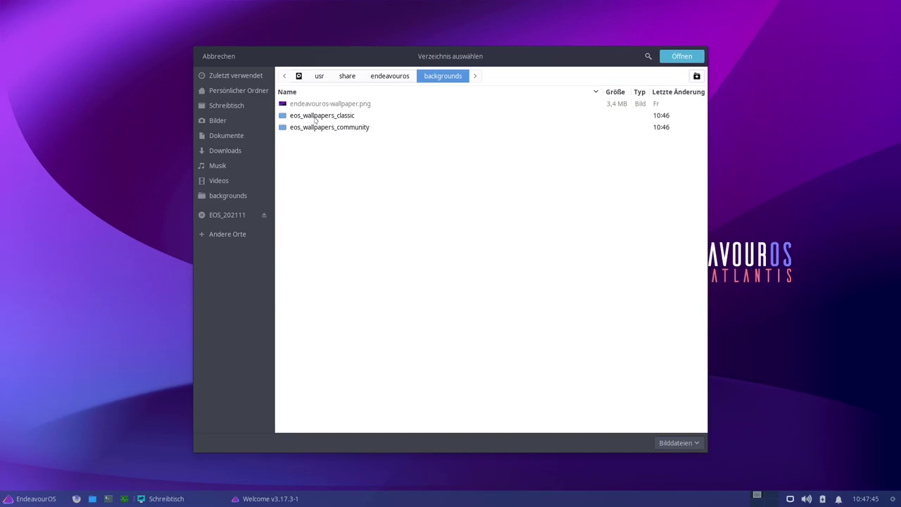
pyautogui.click(315, 119)
pyautogui.doubleClick(315, 119)
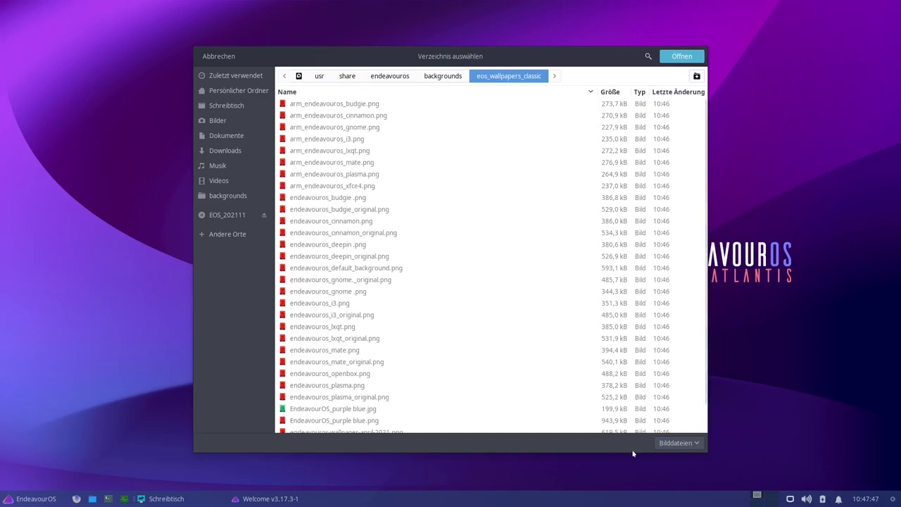
pyautogui.click(680, 56)
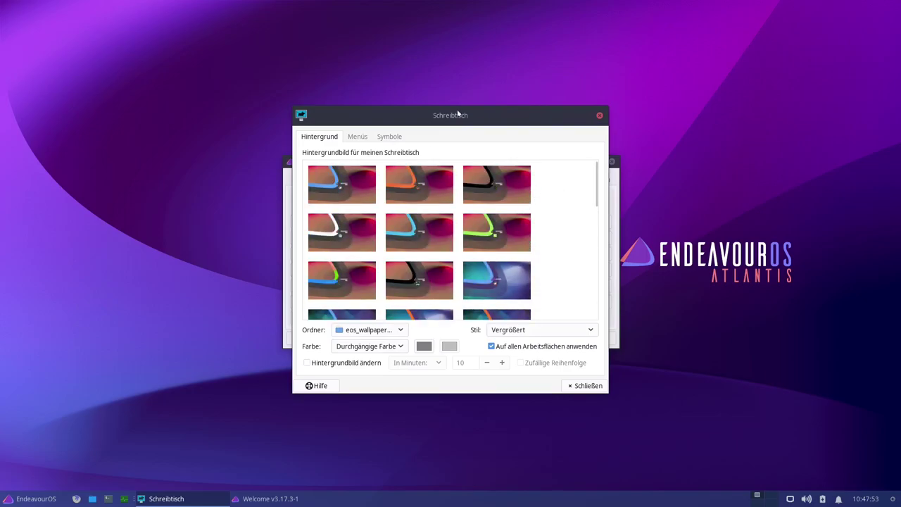
# - Try the ARM, GNOME, LXQt and Xfce classic wallpapers, ending on the purple EndeavourOS one
pyautogui.moveTo(458, 114); pyautogui.dragTo(160, 69)
pyautogui.click(569, 161)
pyautogui.click(121, 141)
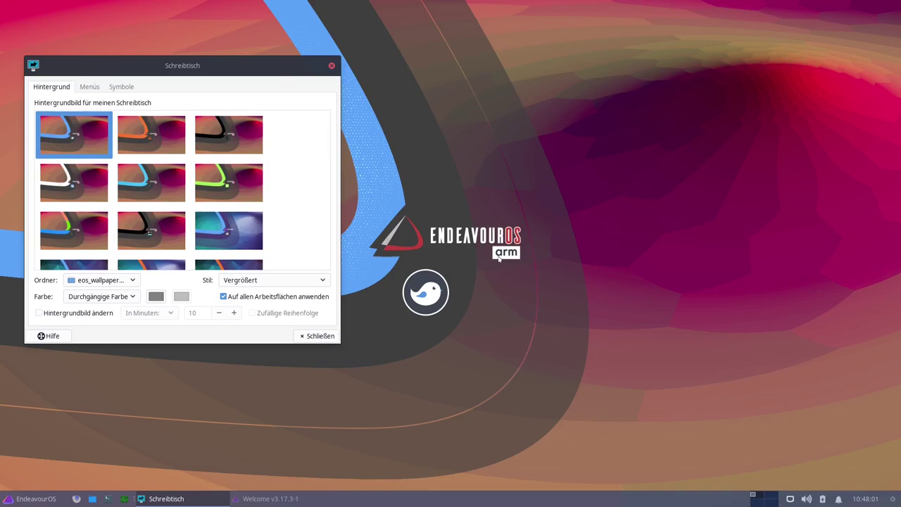
pyautogui.click(161, 138)
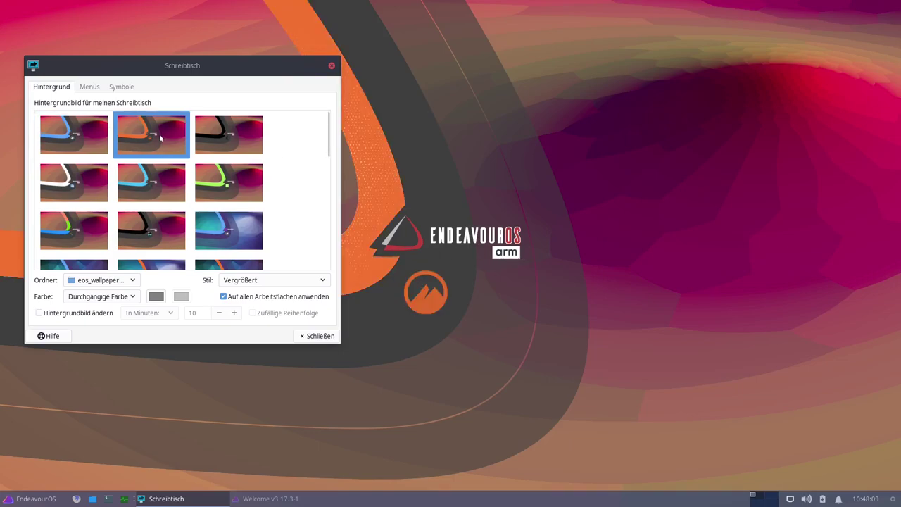
pyautogui.click(233, 121)
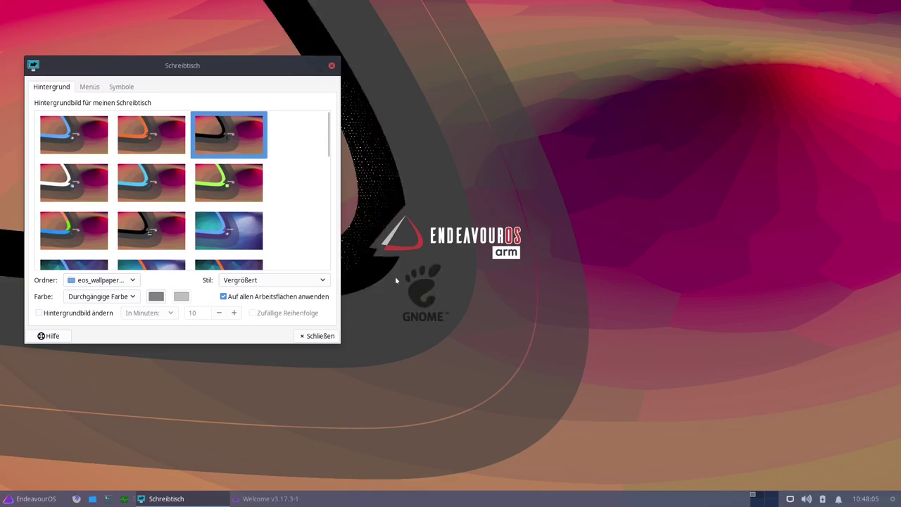
pyautogui.click(65, 168)
pyautogui.click(158, 191)
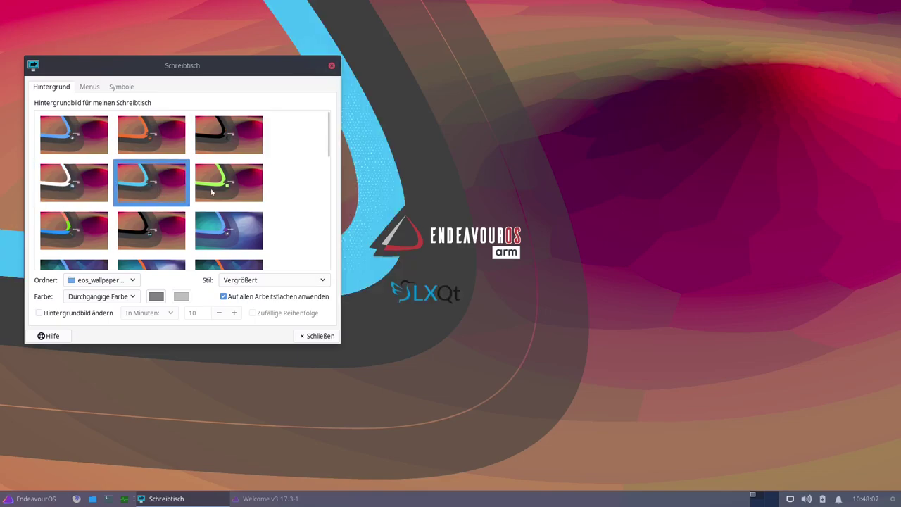
pyautogui.click(216, 191)
pyautogui.click(72, 245)
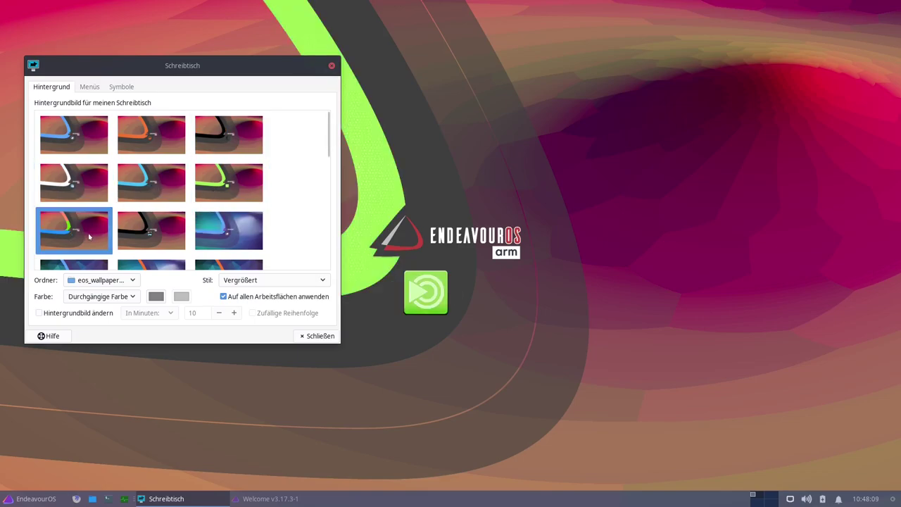
pyautogui.click(177, 242)
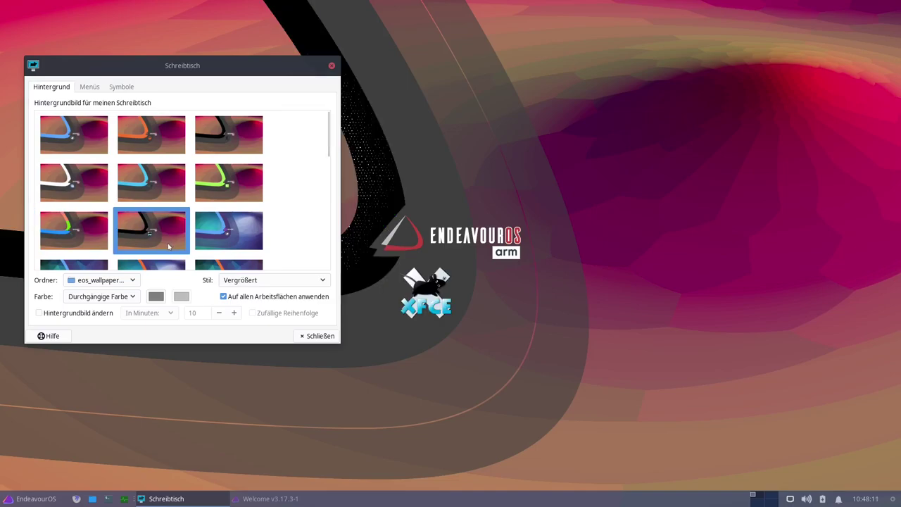
pyautogui.click(240, 233)
# - Scroll further through the classic set, trying teal and Plasma variants, and set the dark purple wallpaper
pyautogui.scroll(-3, 221, 215)
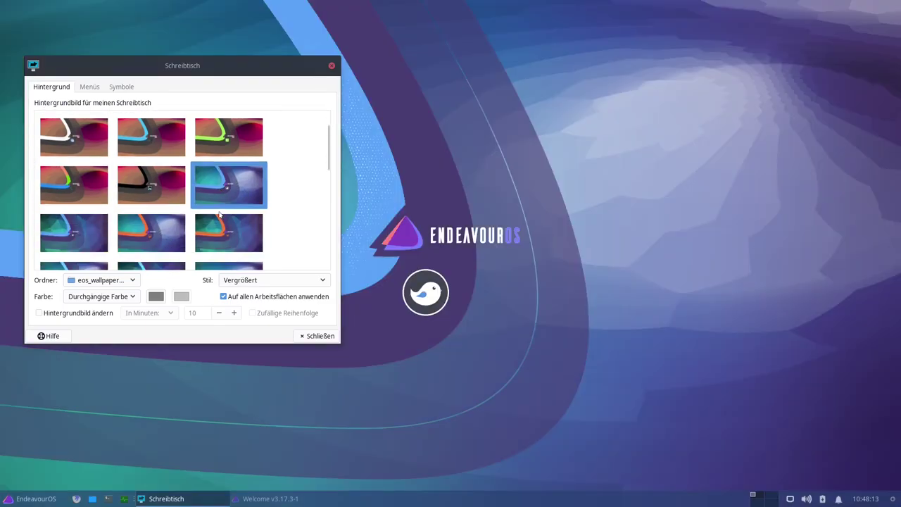
pyautogui.click(210, 194)
pyautogui.scroll(-2, 236, 184)
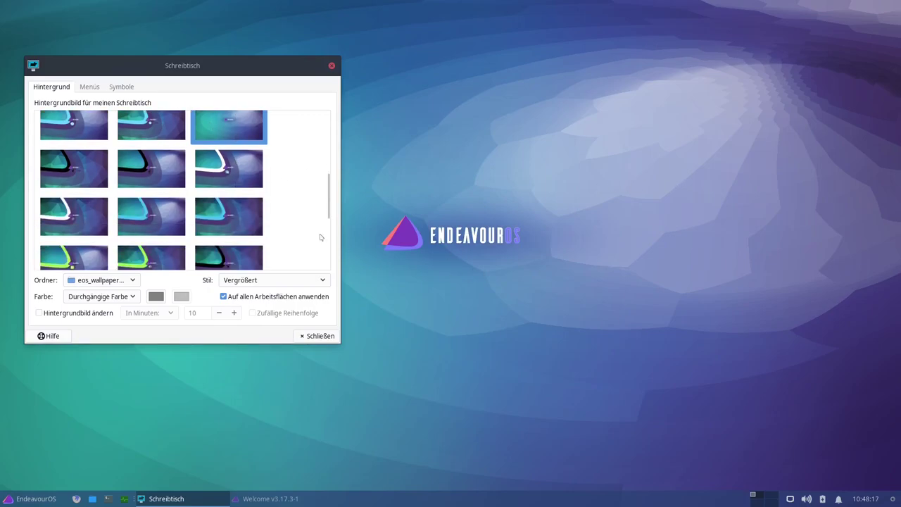
pyautogui.scroll(-4, 220, 201)
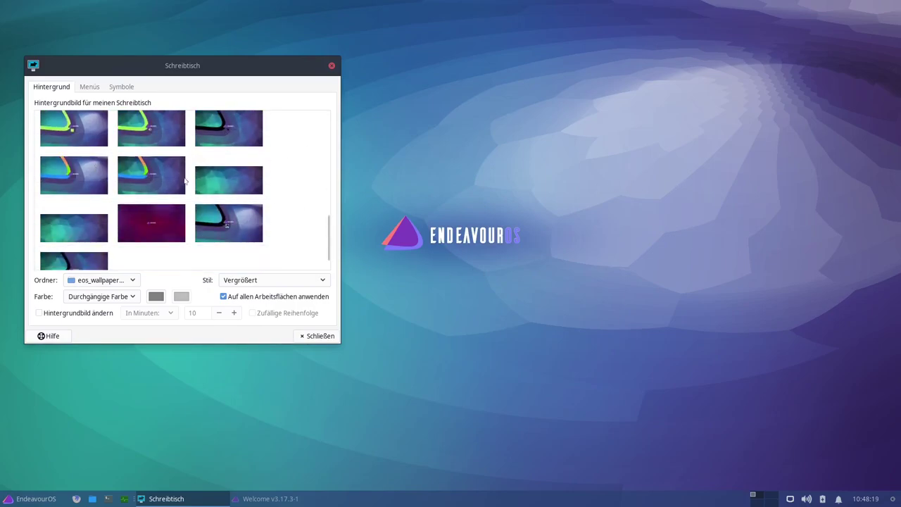
pyautogui.click(161, 182)
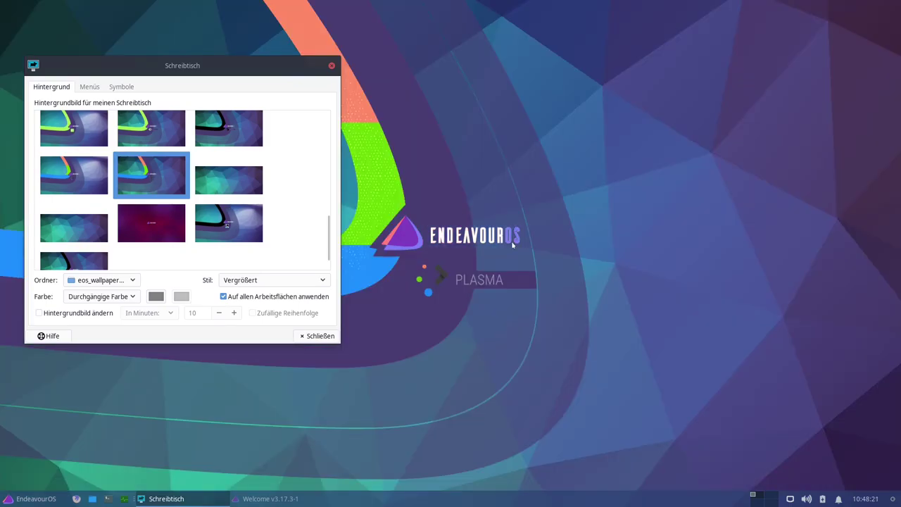
pyautogui.scroll(-1, 175, 202)
pyautogui.click(130, 195)
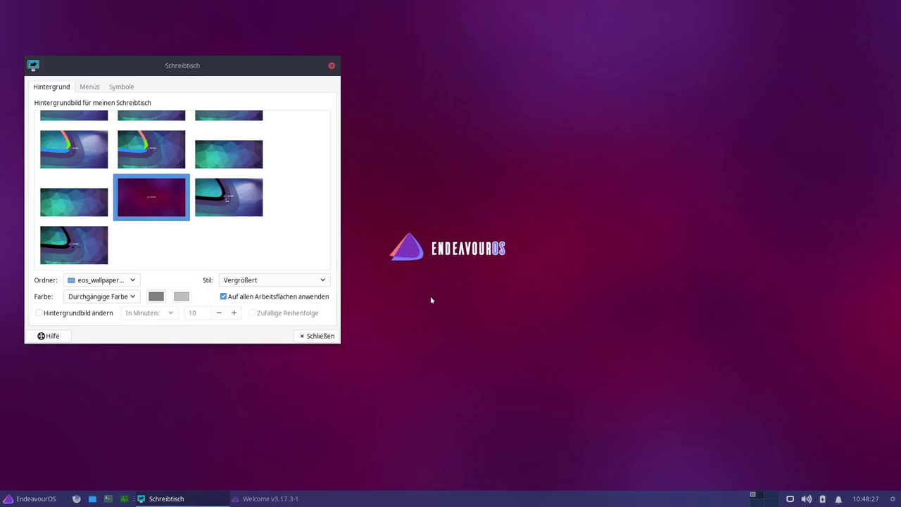
pyautogui.click(102, 280)
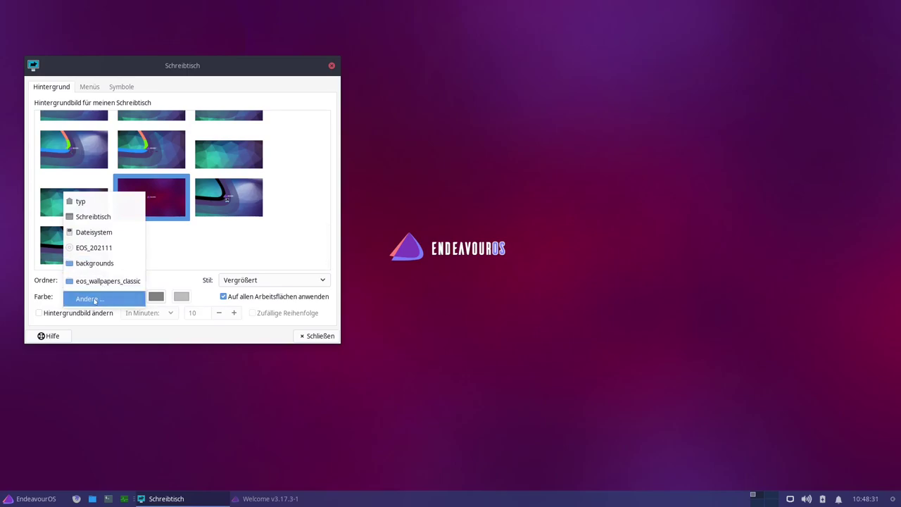
# - Load the eos_wallpapers_community folder as the wallpaper source
pyautogui.click(93, 300)
pyautogui.doubleClick(330, 128)
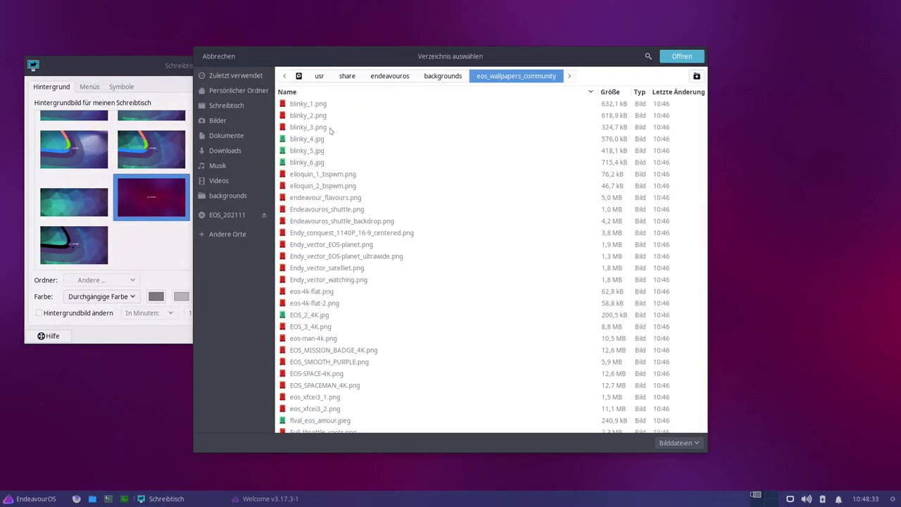
pyautogui.click(682, 57)
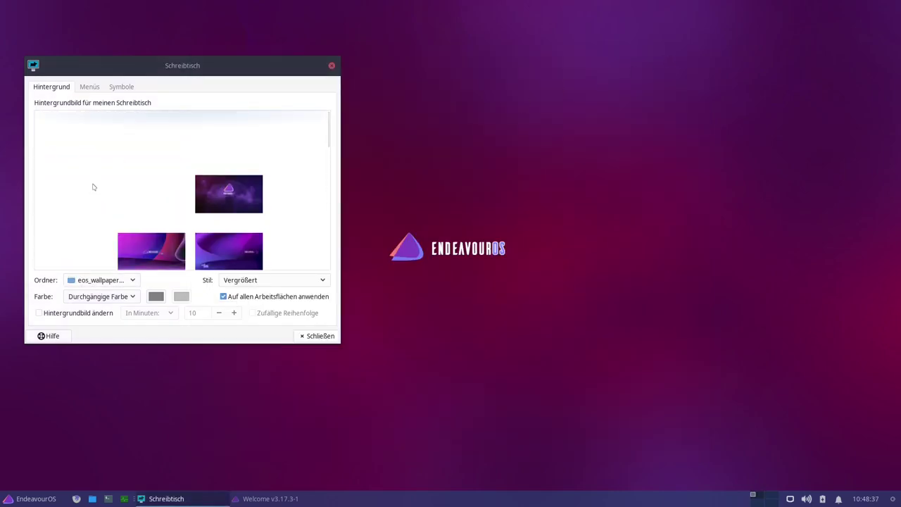
# - Try blinky_1.png, dark purple, blue, cracked-concrete and music-notes wallpapers, ending on the BSPWM logo
pyautogui.click(74, 139)
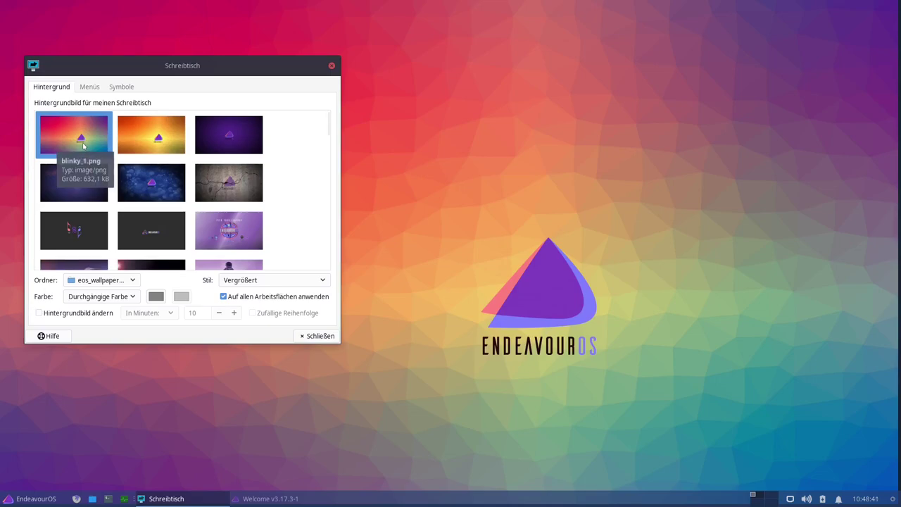
pyautogui.click(235, 142)
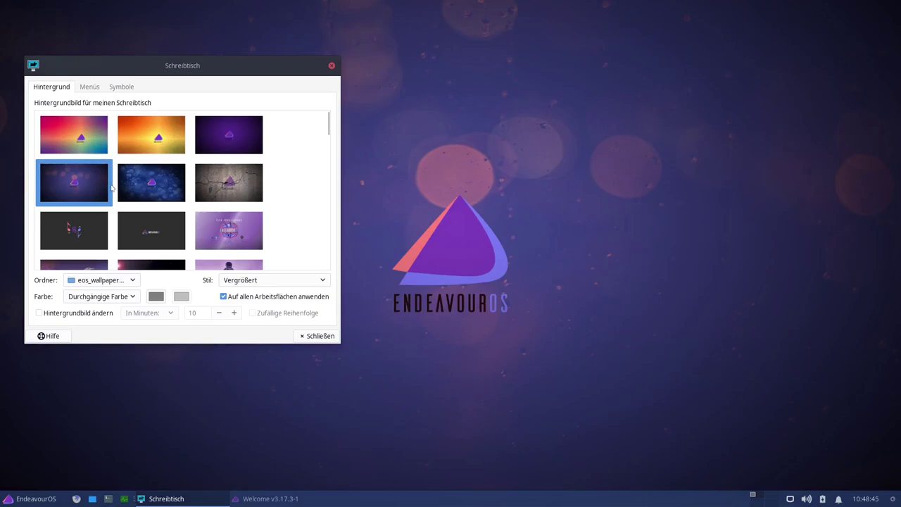
pyautogui.click(162, 187)
pyautogui.click(243, 185)
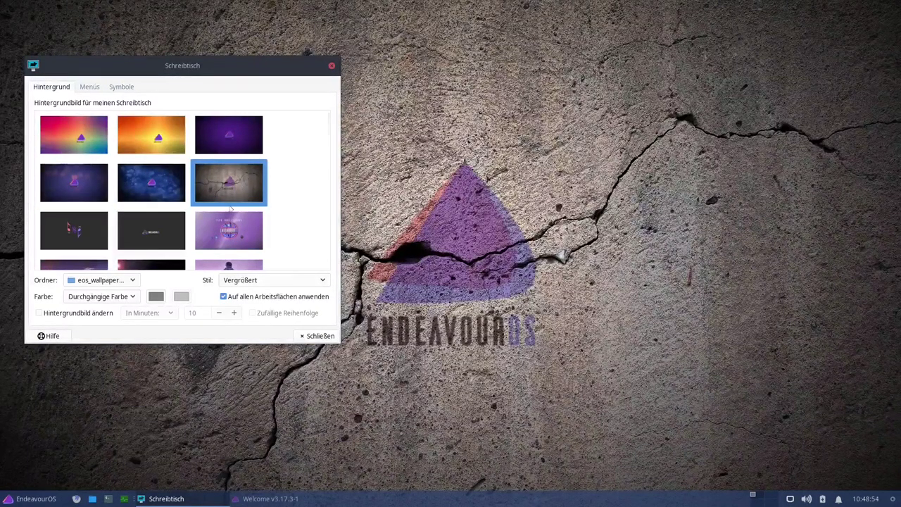
pyautogui.click(81, 237)
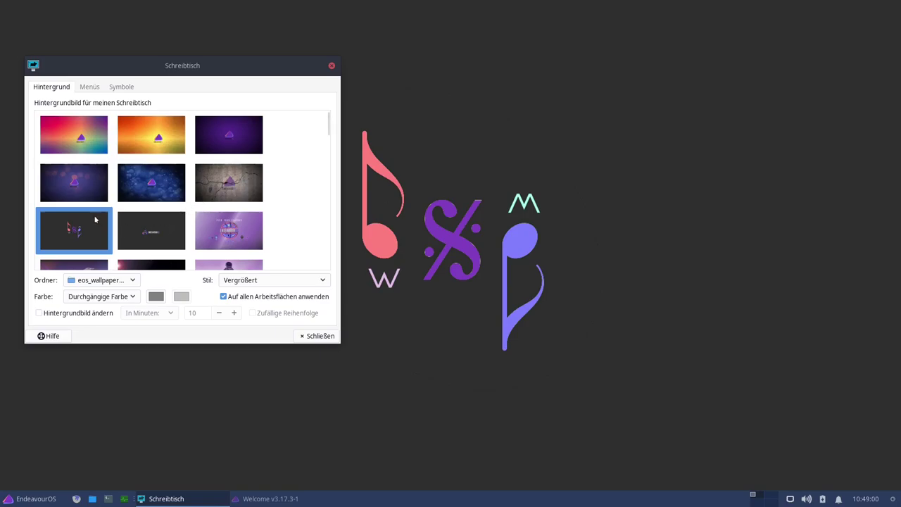
pyautogui.click(152, 230)
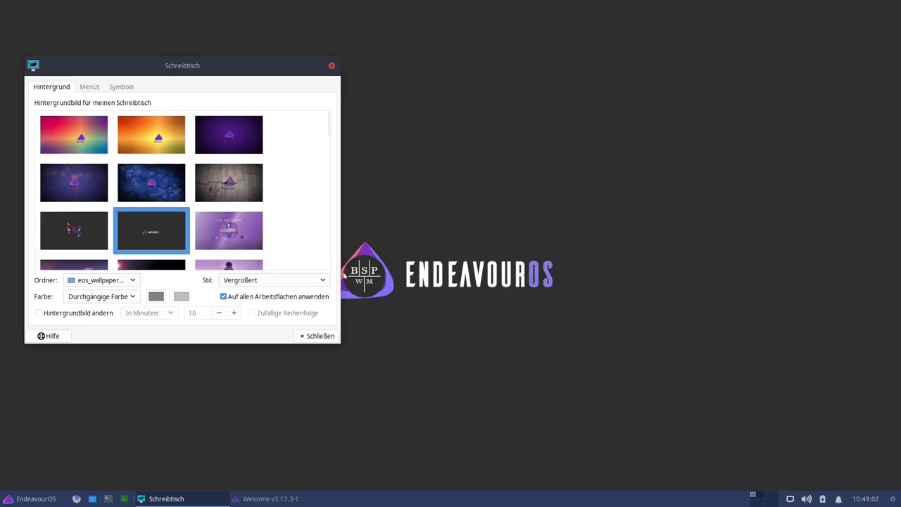
# - Try the purple flavours collage, Endeavour shuttle and space-and-Earth community wallpapers
pyautogui.click(229, 231)
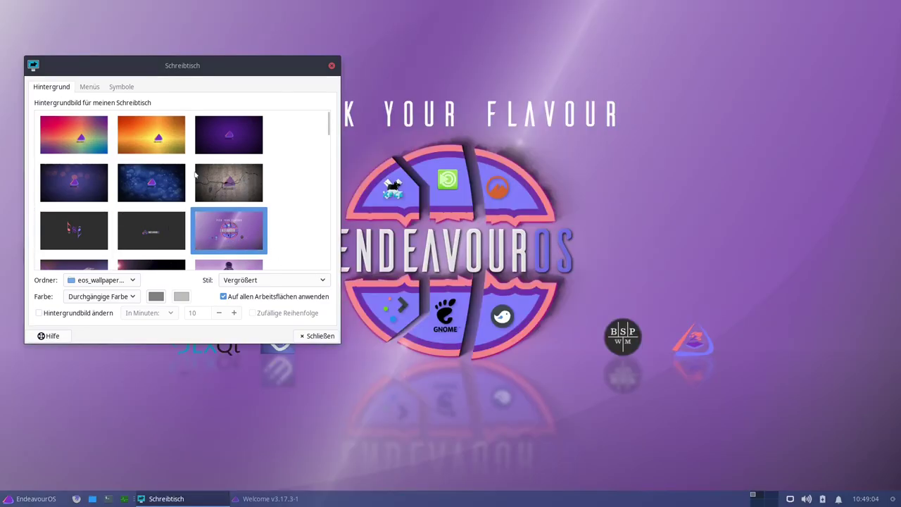
pyautogui.moveTo(198, 64); pyautogui.dragTo(266, 71)
pyautogui.scroll(-4, 206, 213)
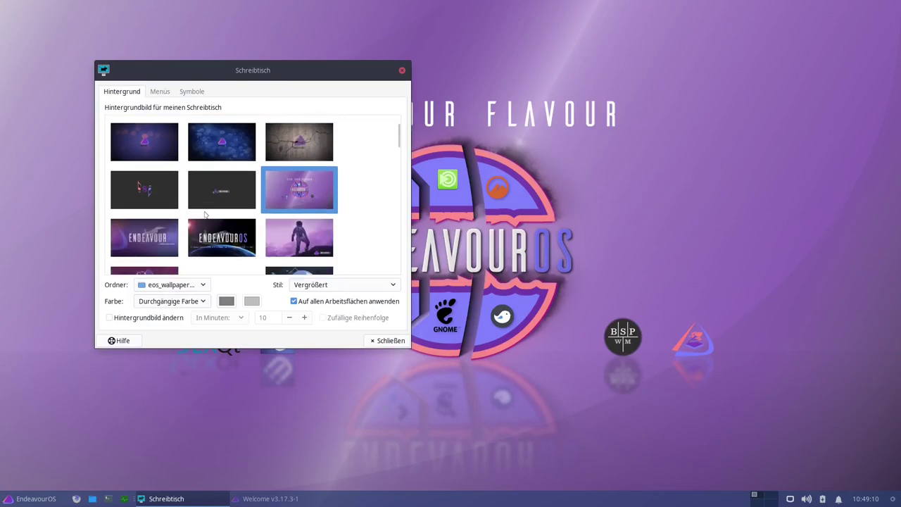
pyautogui.scroll(-1, 271, 180)
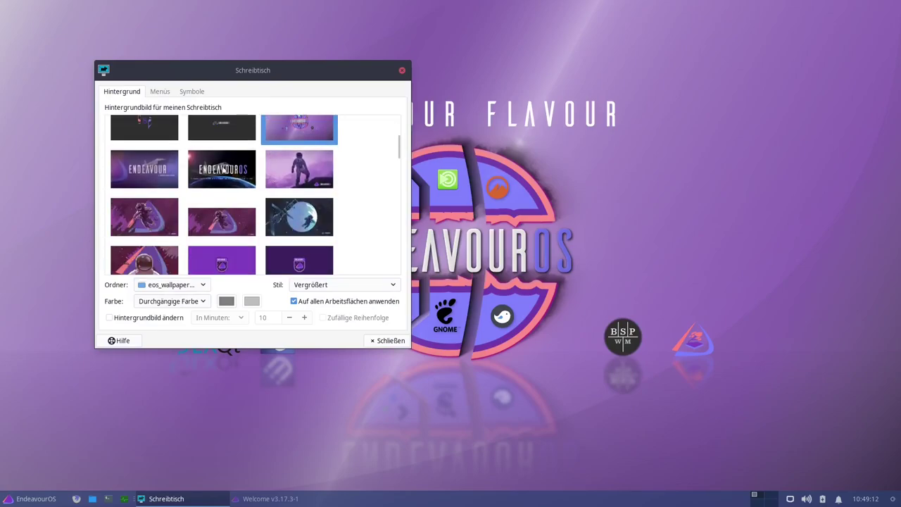
pyautogui.click(149, 175)
pyautogui.moveTo(227, 87); pyautogui.dragTo(749, 123)
pyautogui.click(203, 191)
# - Cycle through the astronaut wallpapers and settle on the large astronaut-helmet image
pyautogui.click(479, 191)
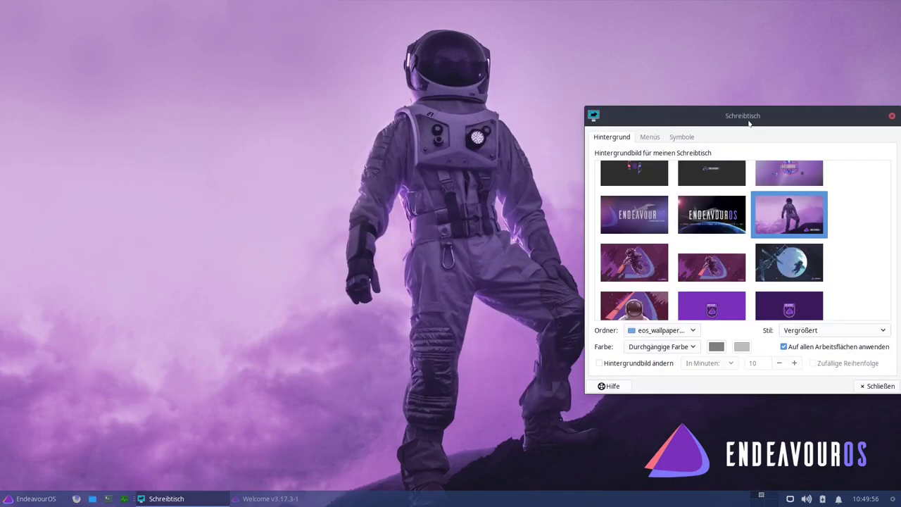
pyautogui.click(638, 266)
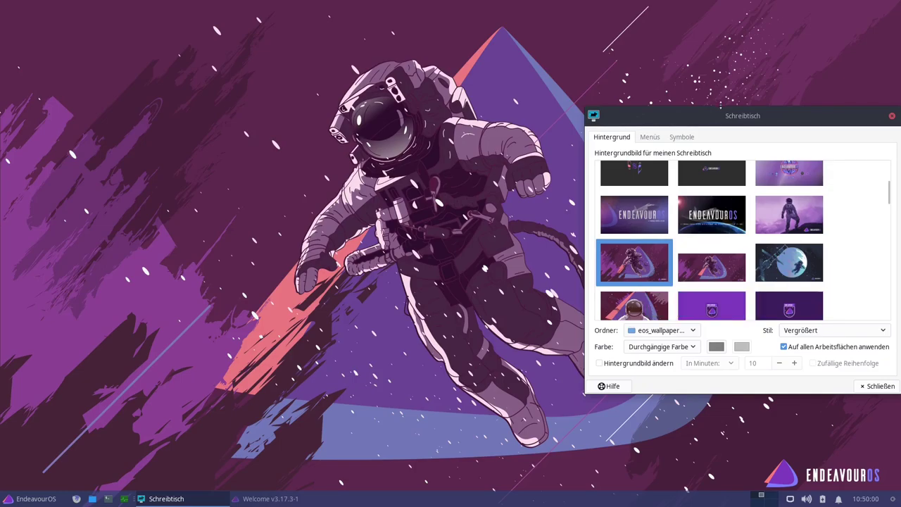
pyautogui.moveTo(750, 118); pyautogui.dragTo(166, 95)
pyautogui.click(111, 258)
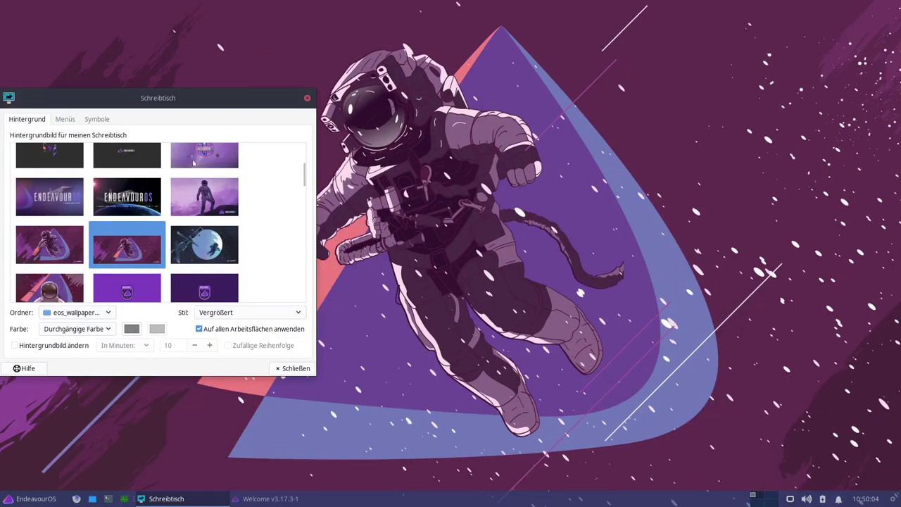
pyautogui.click(227, 247)
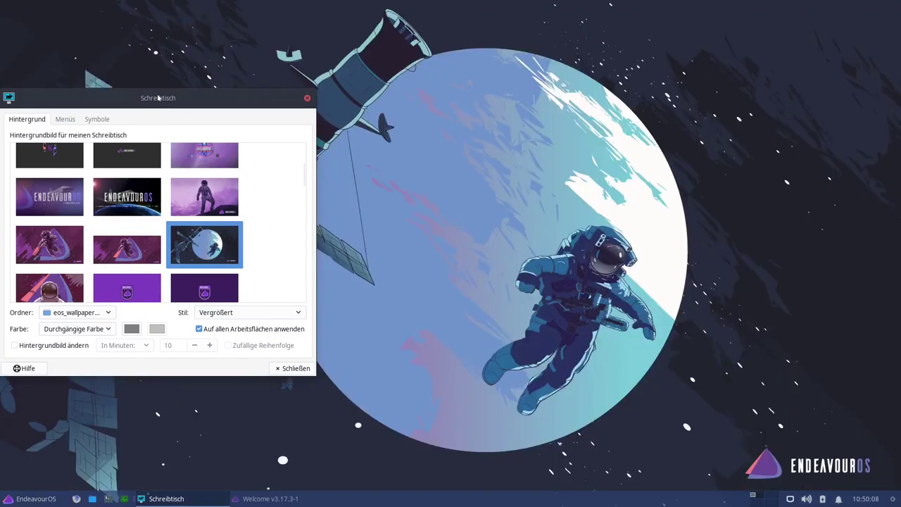
pyautogui.moveTo(167, 94); pyautogui.dragTo(362, 107)
pyautogui.click(245, 301)
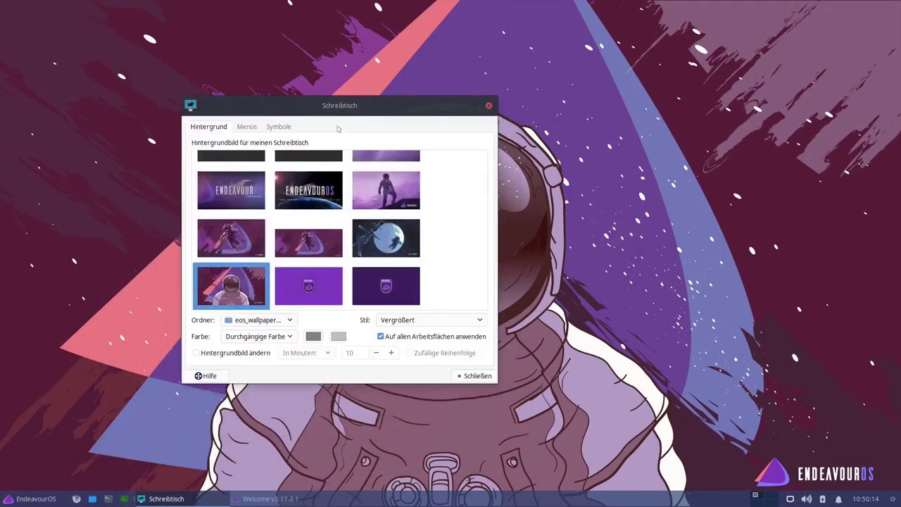
pyautogui.scroll(-2, 324, 252)
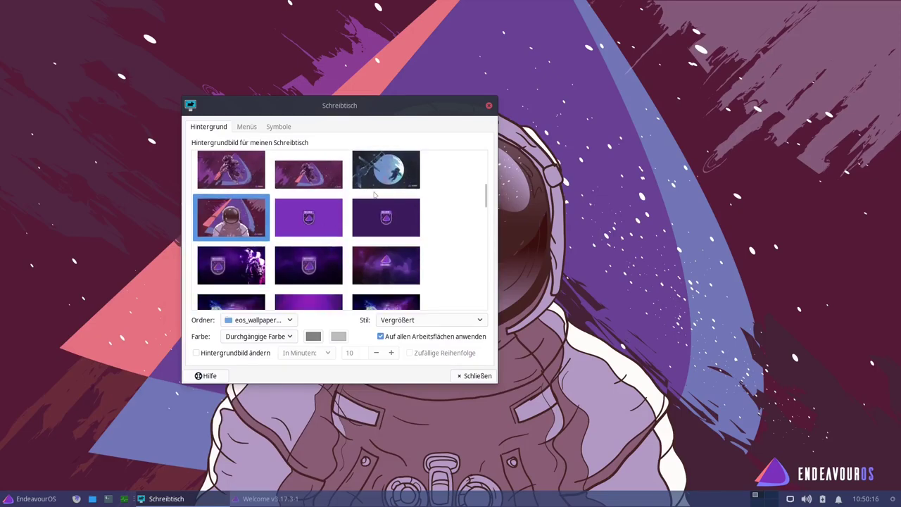
# - Try the dark purple badge, starry-background badge and pink-lit astronaut images as wallpaper
pyautogui.click(386, 218)
pyautogui.moveTo(344, 101); pyautogui.dragTo(190, 79)
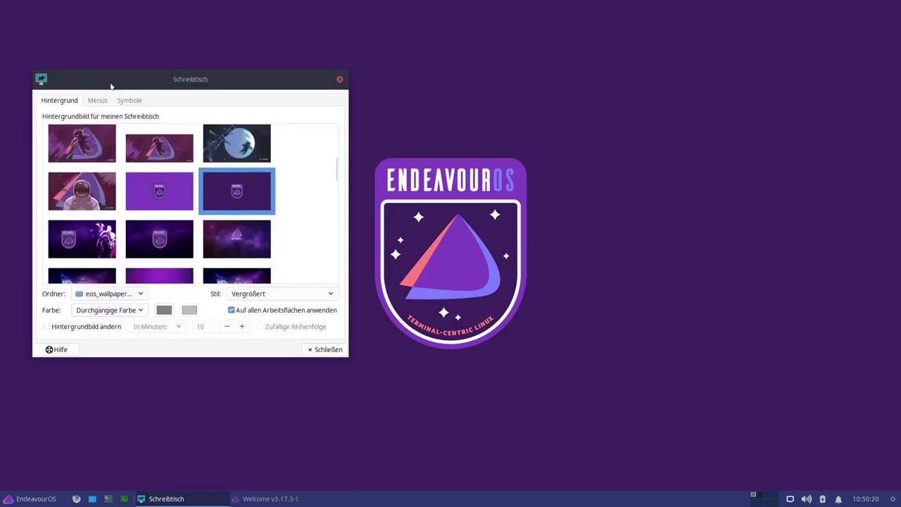
pyautogui.click(179, 246)
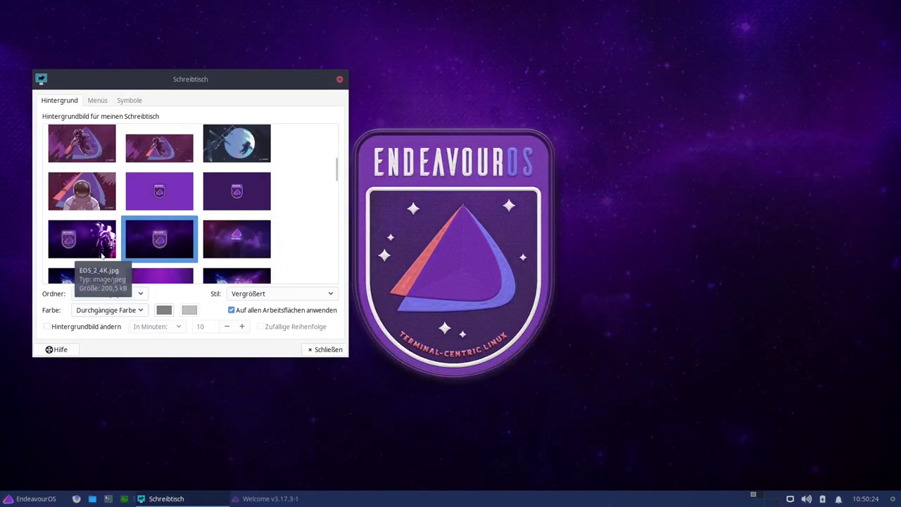
pyautogui.click(102, 257)
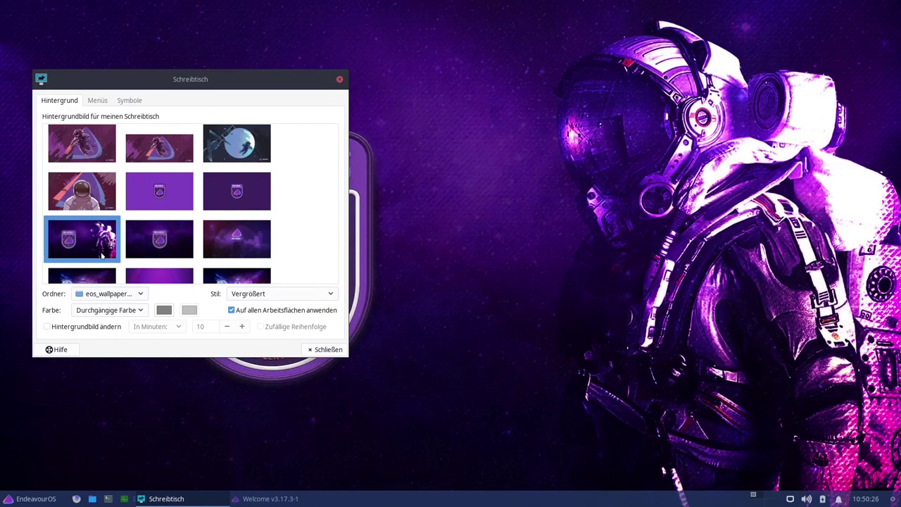
# - Try the space tubes image, then set the neon astronaut in red smoke (Lava_shjim_EOS_bspwm_community_edition.png)
pyautogui.scroll(-5, 218, 215)
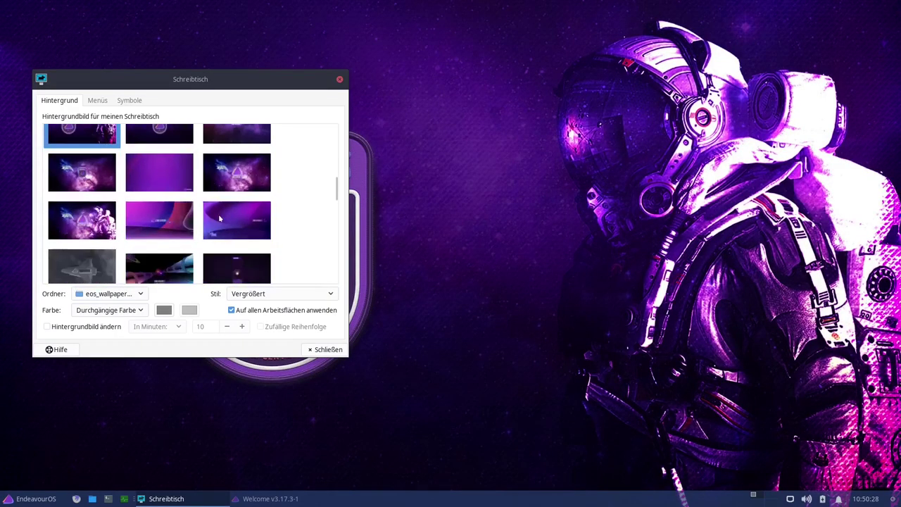
pyautogui.scroll(-2, 128, 220)
pyautogui.click(154, 167)
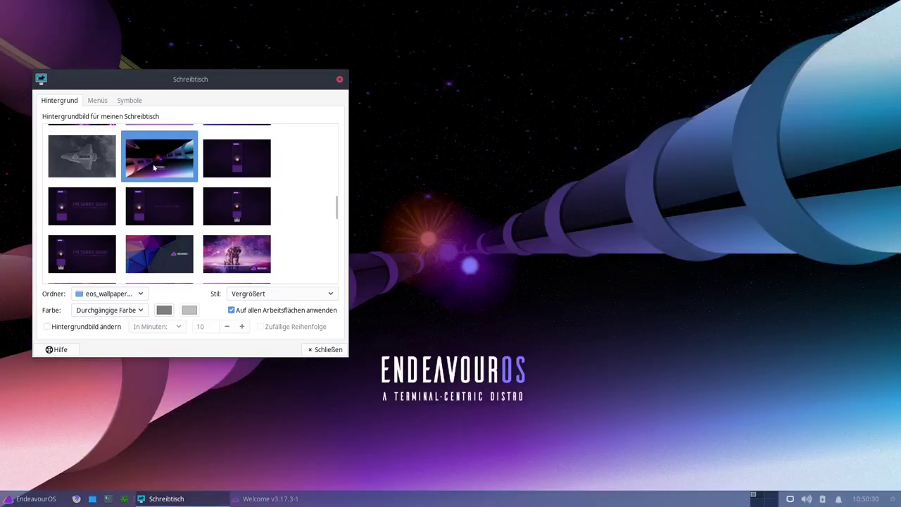
pyautogui.scroll(-3, 161, 197)
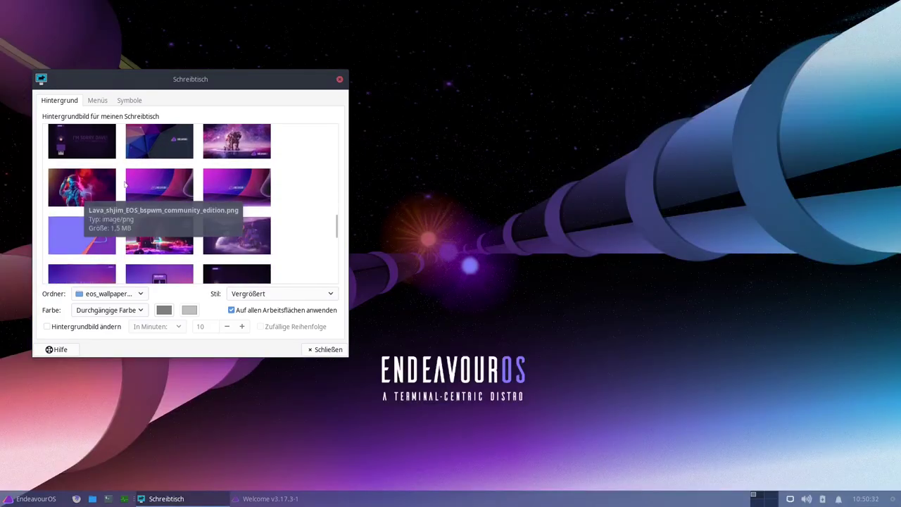
pyautogui.click(105, 196)
pyautogui.moveTo(163, 84); pyautogui.dragTo(302, 98)
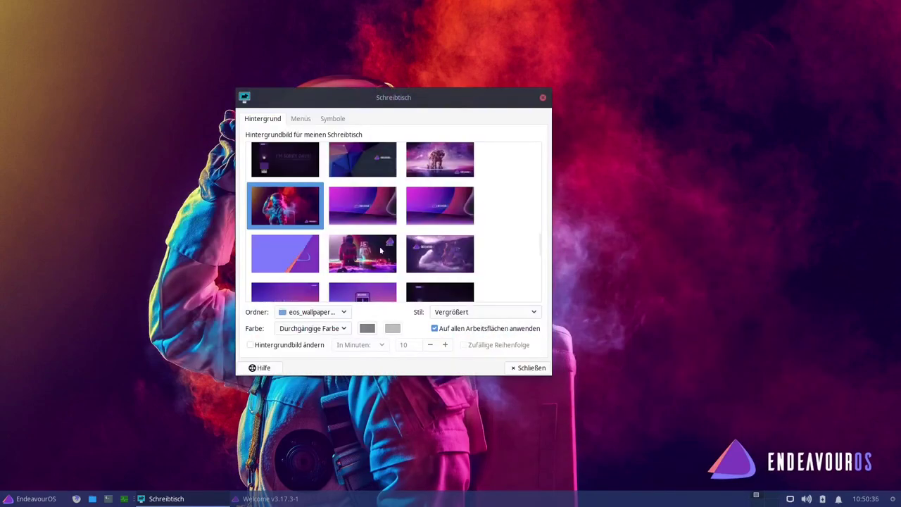
pyautogui.scroll(-2, 382, 256)
pyautogui.scroll(-1, 382, 257)
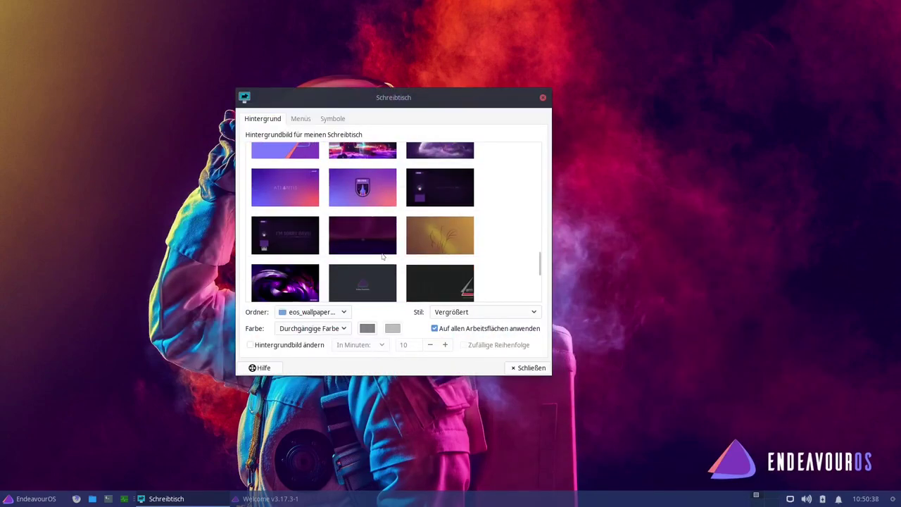
pyautogui.scroll(-1, 383, 255)
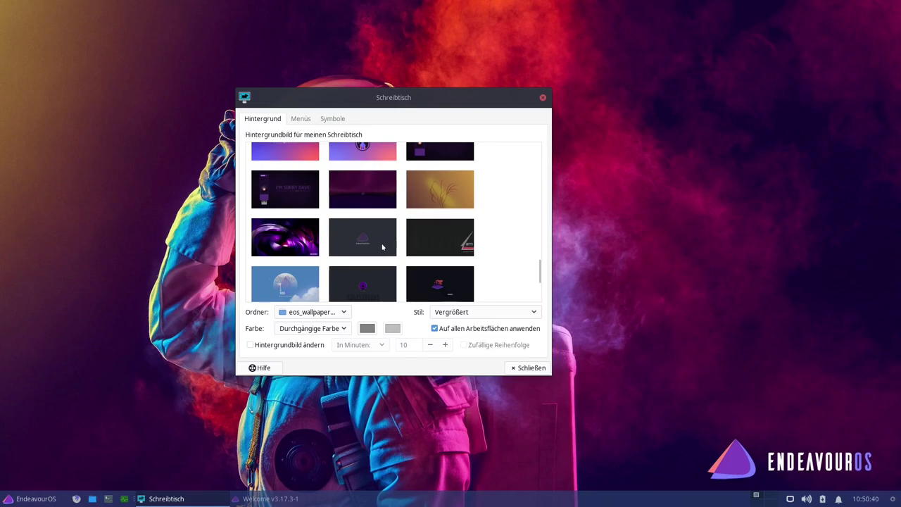
pyautogui.scroll(1, 383, 246)
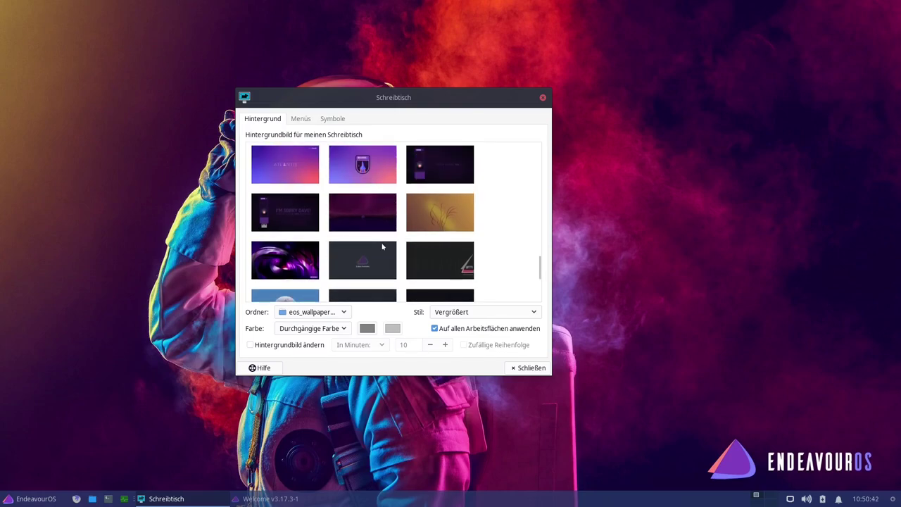
pyautogui.scroll(1, 404, 236)
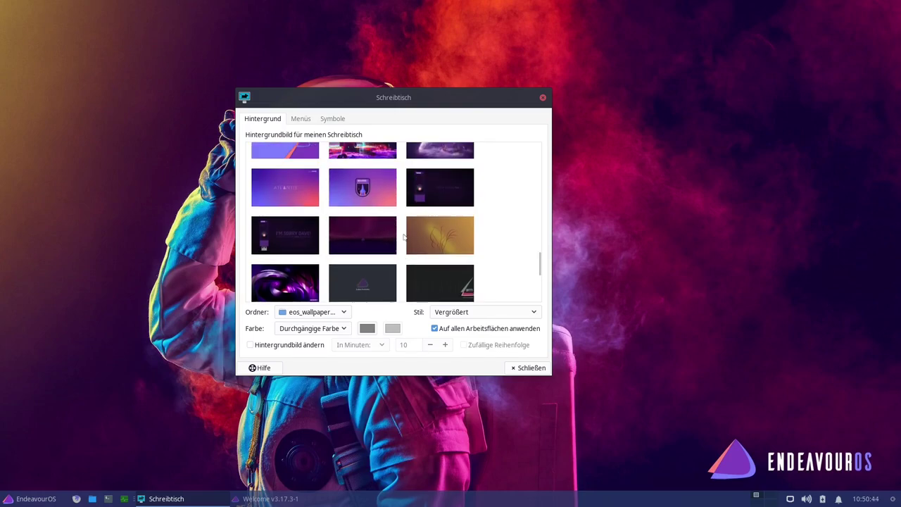
# - Apply the HAL-themed image, then the purple wave EndeavourOS image from the list bottom
pyautogui.click(427, 201)
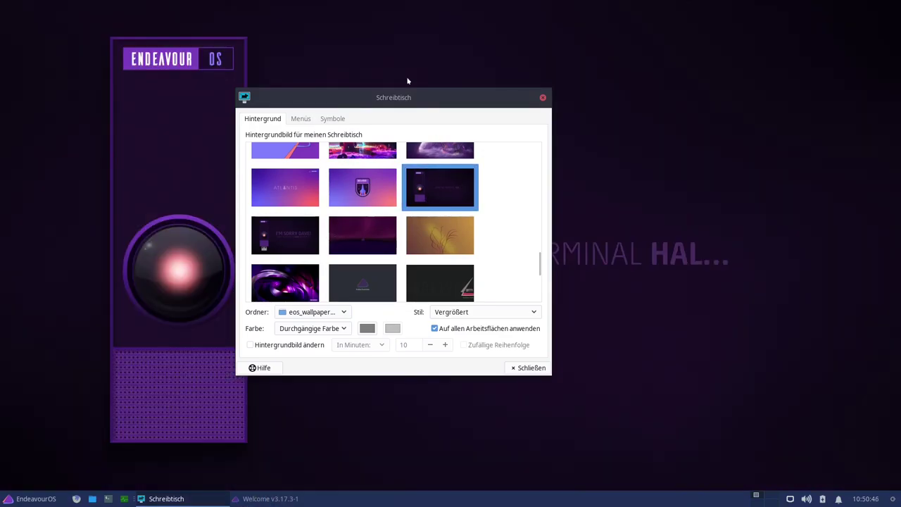
pyautogui.moveTo(382, 97); pyautogui.dragTo(496, 290)
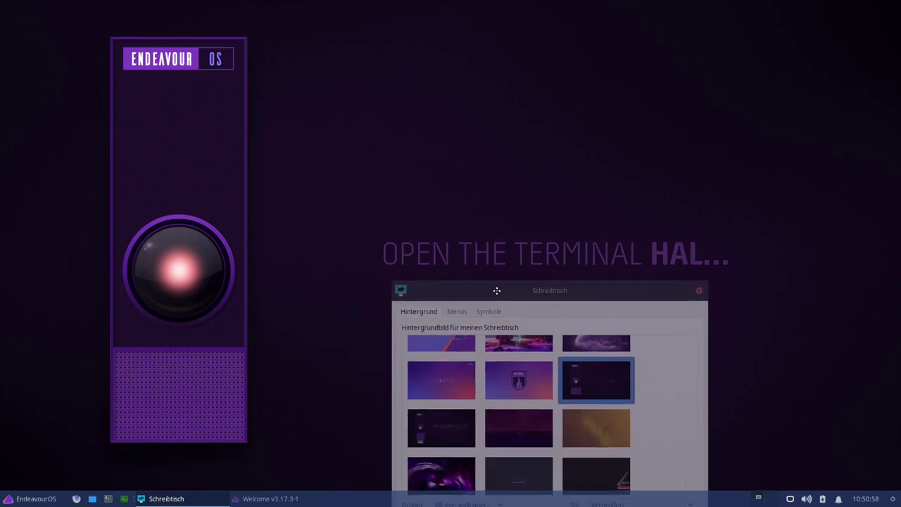
pyautogui.moveTo(496, 290); pyautogui.dragTo(488, 277)
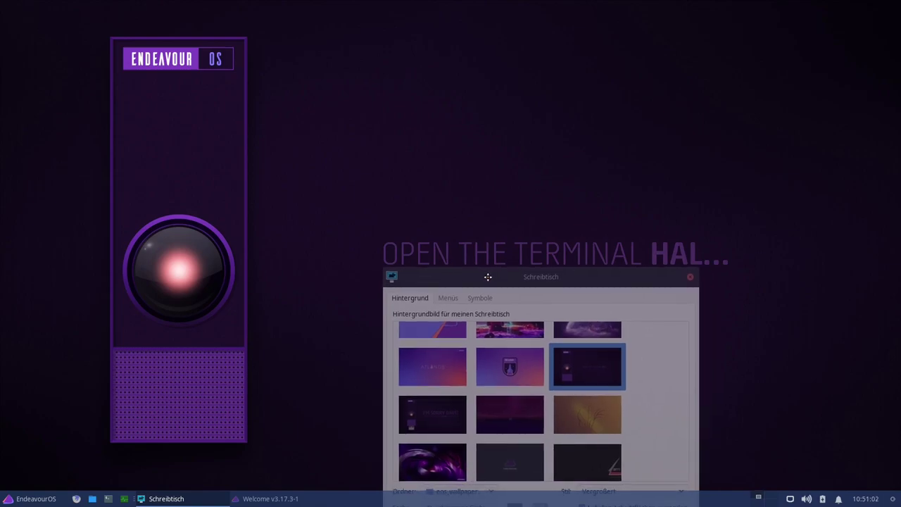
pyautogui.moveTo(488, 277); pyautogui.dragTo(494, 88)
pyautogui.scroll(-5, 498, 224)
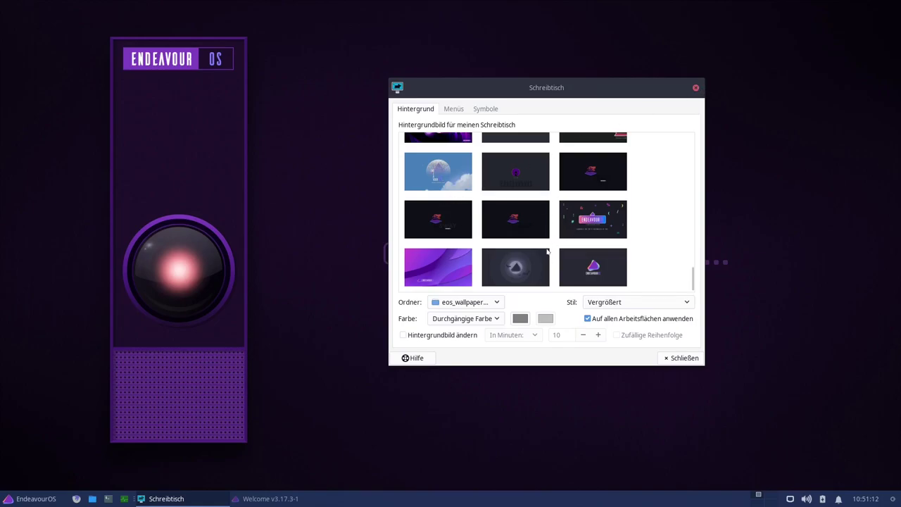
pyautogui.click(453, 269)
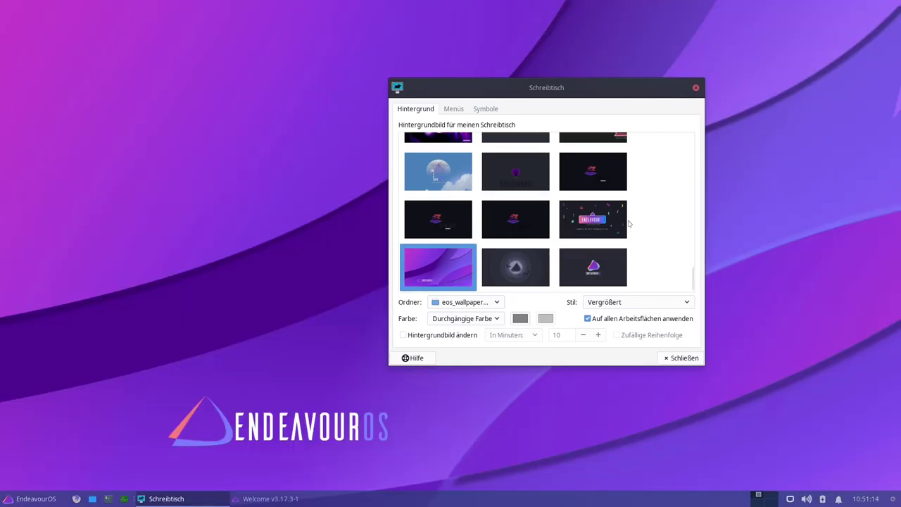
# - Close the Schreibtisch settings and briefly open and dismiss the Whisker application menu
pyautogui.click(696, 87)
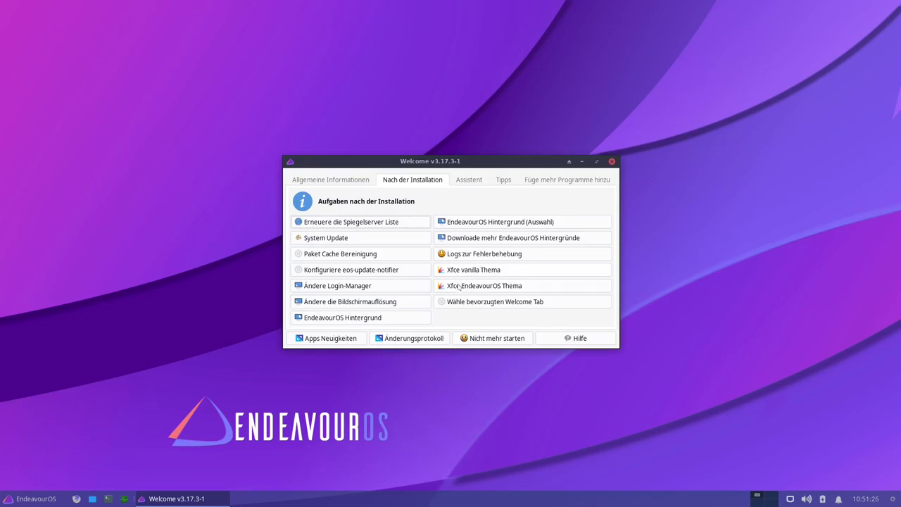
pyautogui.click(37, 498)
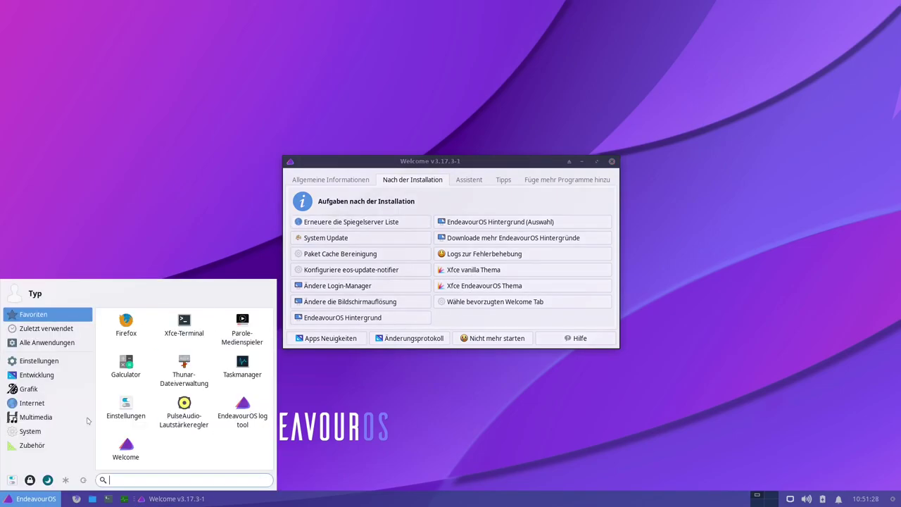
pyautogui.click(490, 324)
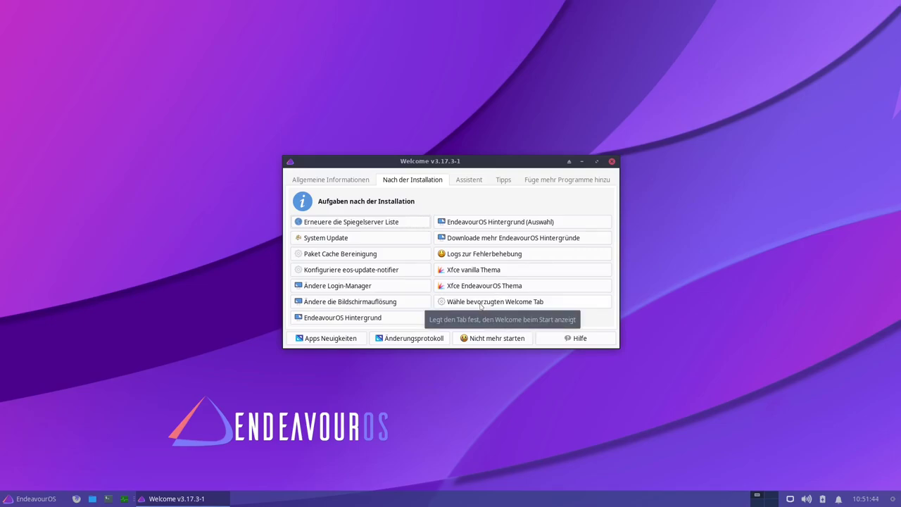
# - Cancel the preferred Welcome tab chooser and switch to the Assistent tab
pyautogui.click(486, 302)
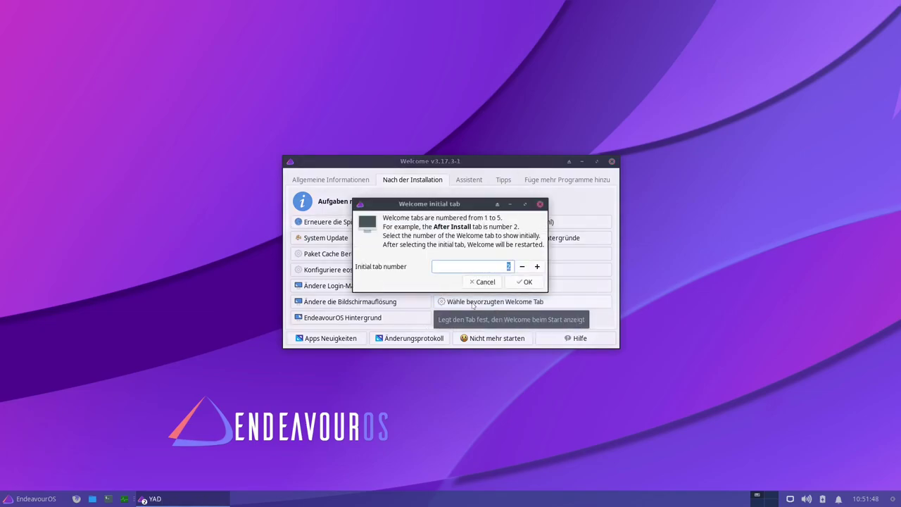
pyautogui.click(482, 284)
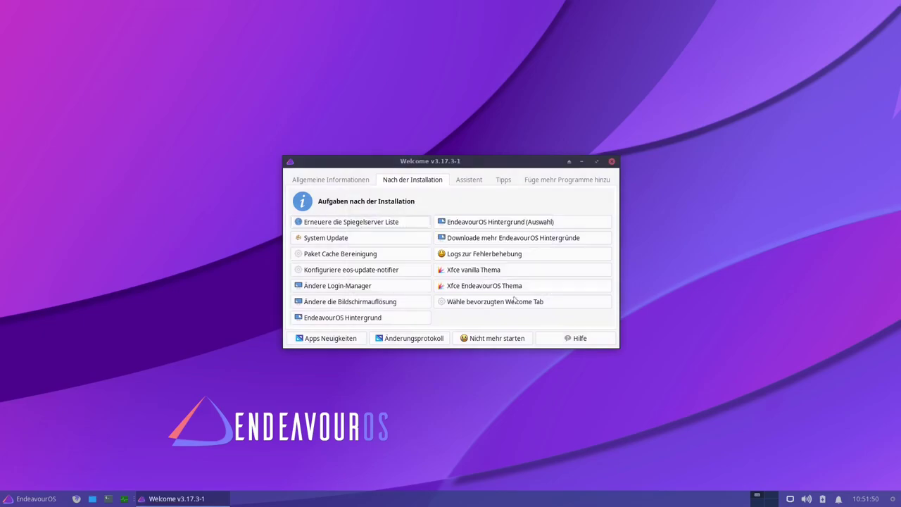
pyautogui.click(470, 180)
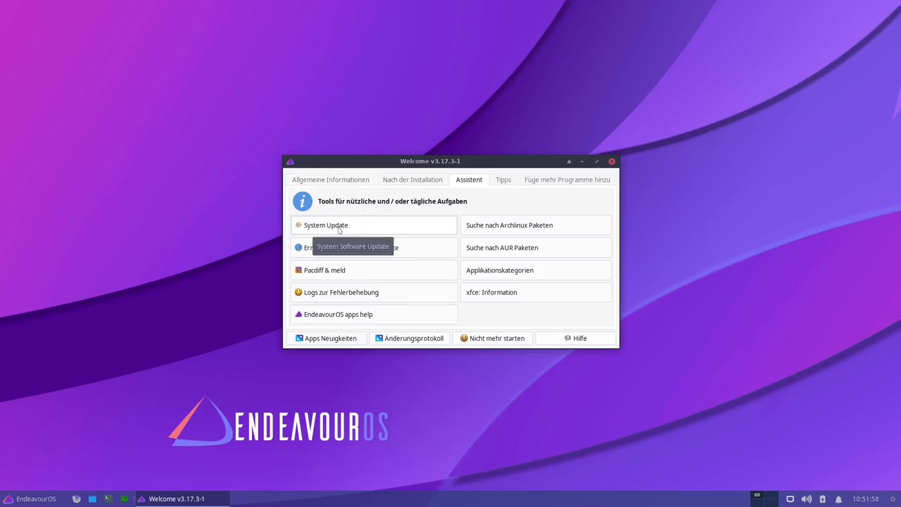
# - Browse the Welcome tabs: post-installation, Assistent, general information and helpful tips
pyautogui.click(417, 184)
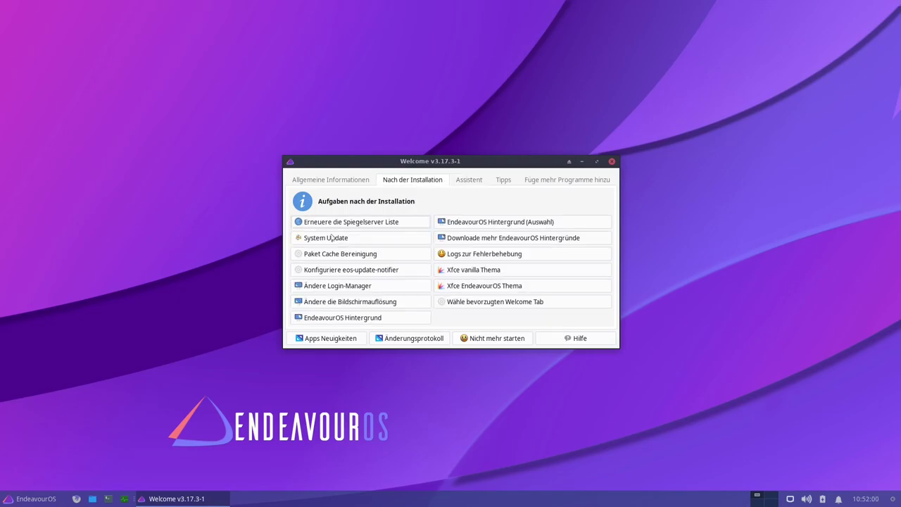
pyautogui.click(470, 179)
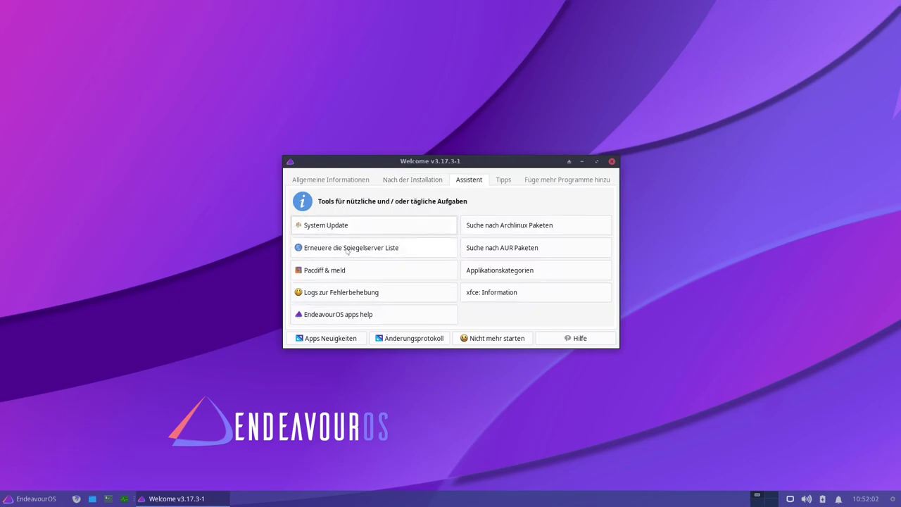
pyautogui.click(400, 181)
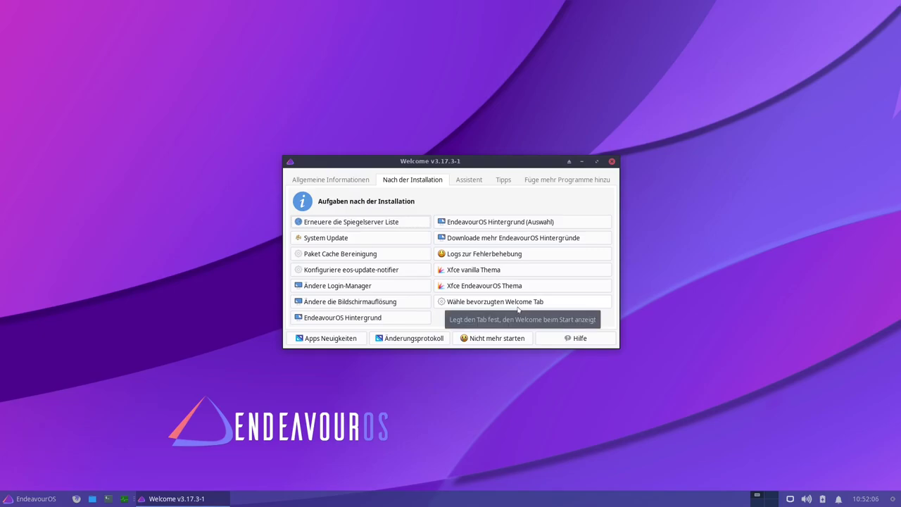
pyautogui.click(326, 182)
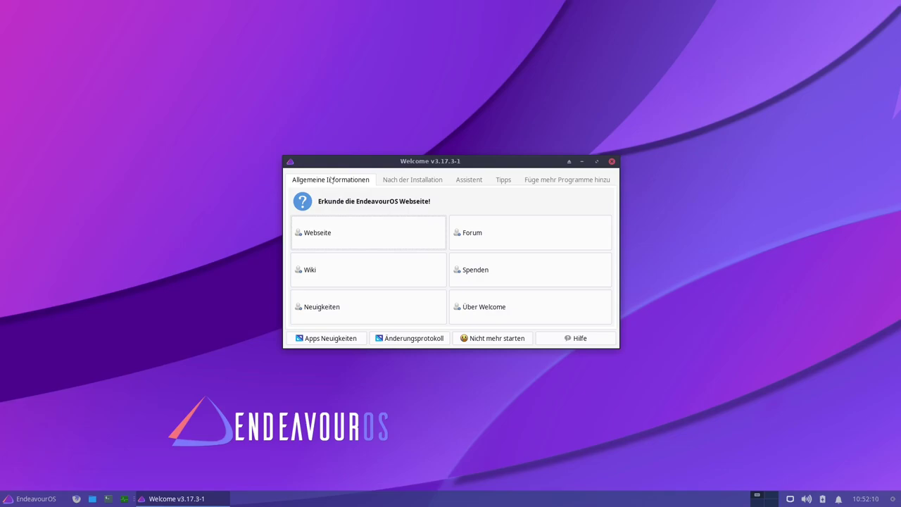
pyautogui.click(472, 181)
pyautogui.click(504, 183)
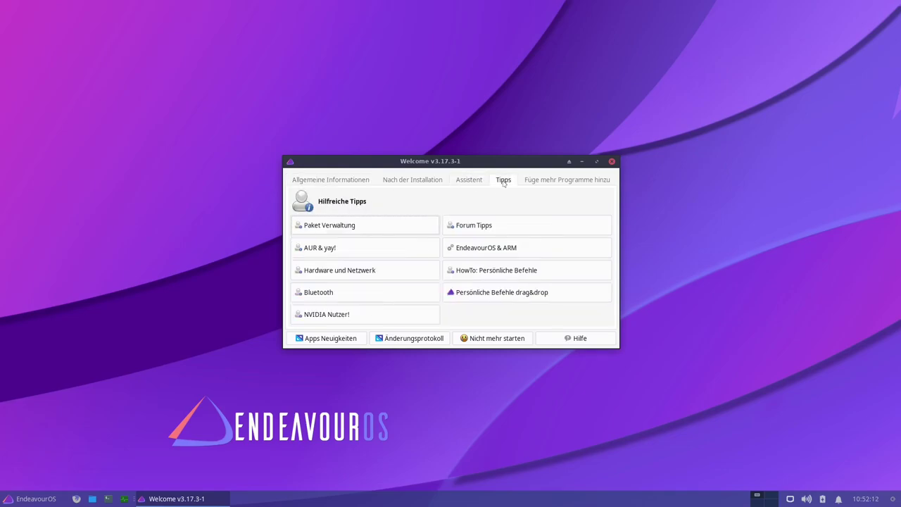
# - From Nach der Installation, open the 'Wähle bevorzugten Welcome Tab' dialog showing tab 2
pyautogui.click(568, 181)
pyautogui.scroll(3, 568, 181)
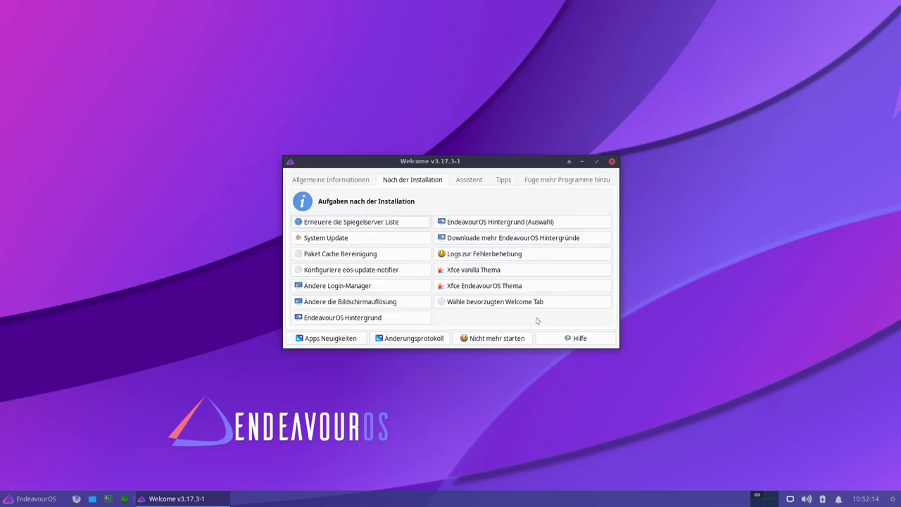
pyautogui.click(541, 303)
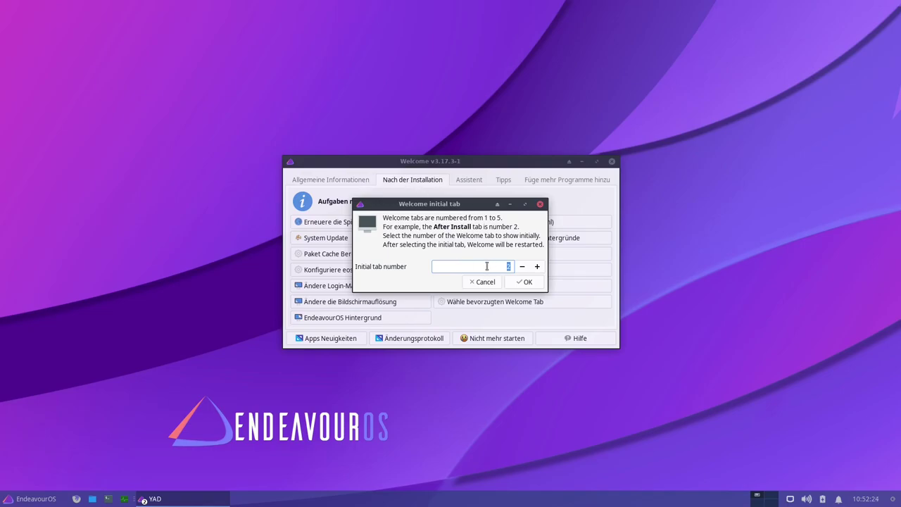
# - Set Welcome's initial tab to 3, confirm with OK, and reopen Welcome from the menu
pyautogui.click(538, 269)
pyautogui.click(507, 282)
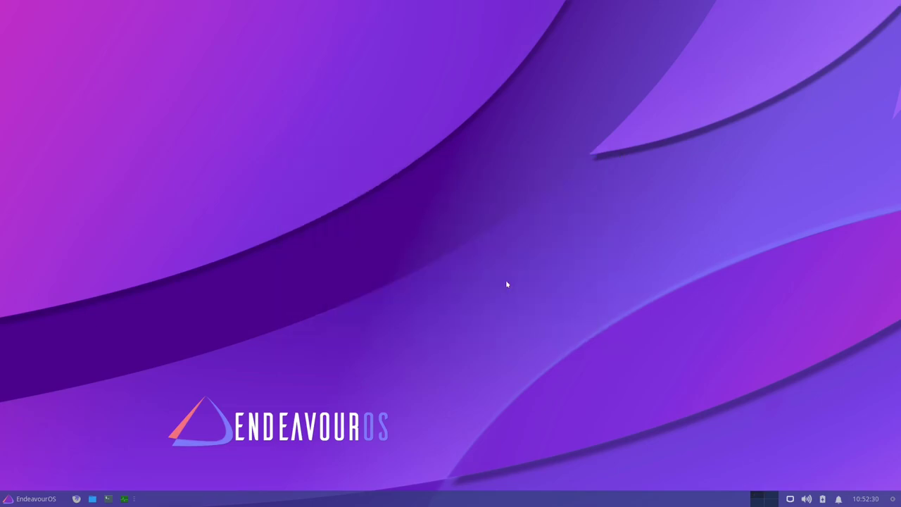
pyautogui.press('super')
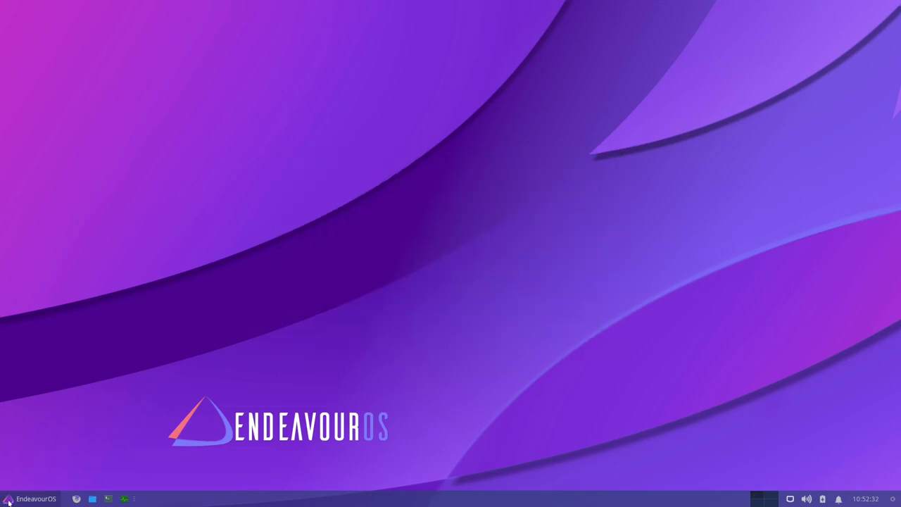
pyautogui.click(8, 501)
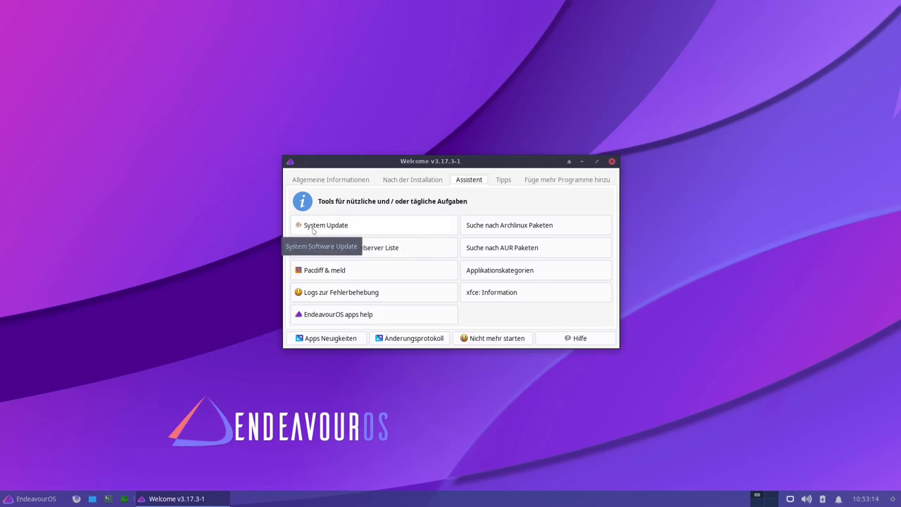
# - Run System Update from the Assistent tab, which finds nothing, then close its terminal
pyautogui.click(313, 228)
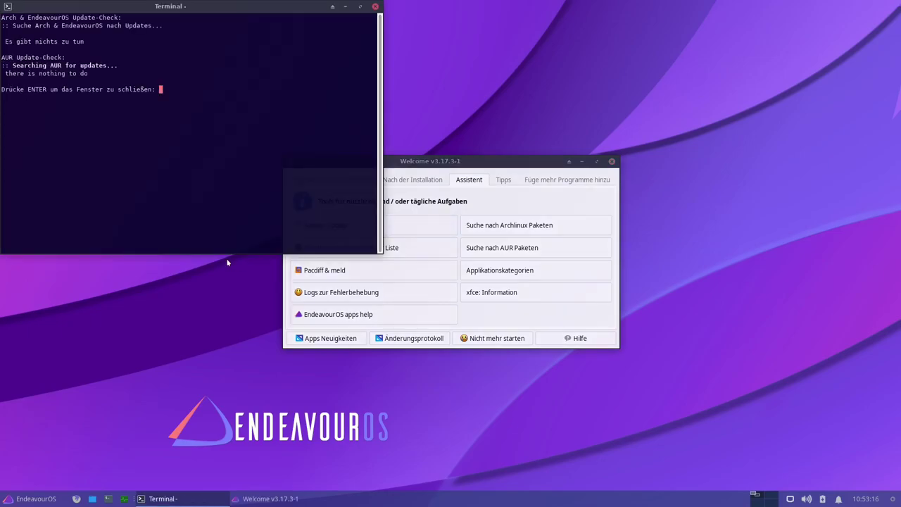
pyautogui.write('16')
pyautogui.press('BackSpace')
pyautogui.press('BackSpace')
pyautogui.press('Return')
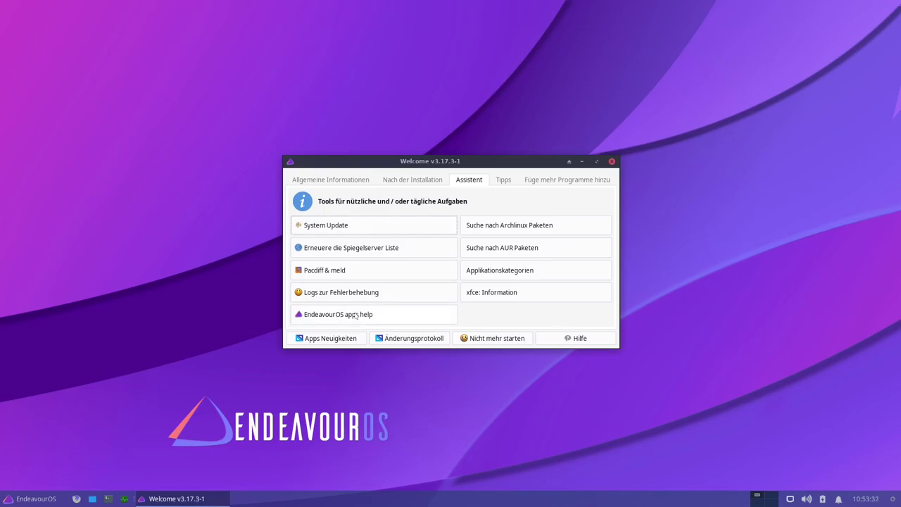
# - Open the Arch Linux package search and search for the keyword linux
pyautogui.click(509, 227)
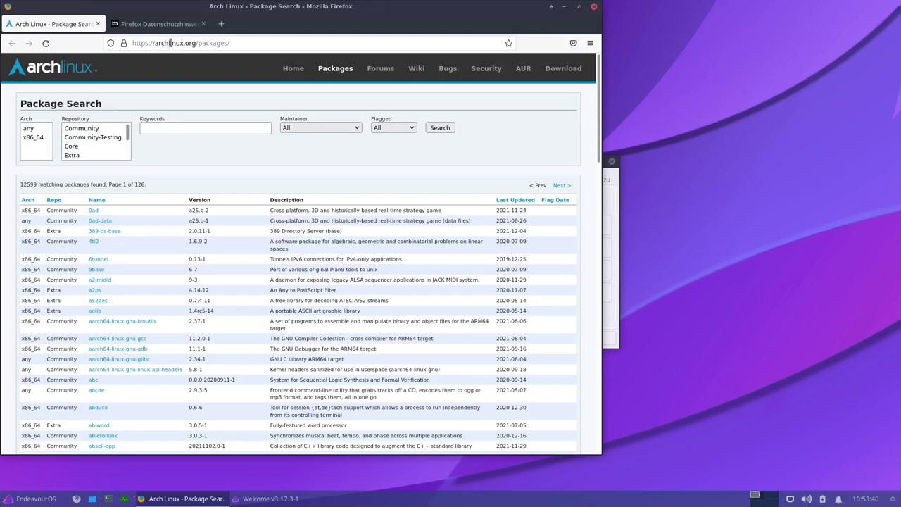
pyautogui.click(181, 127)
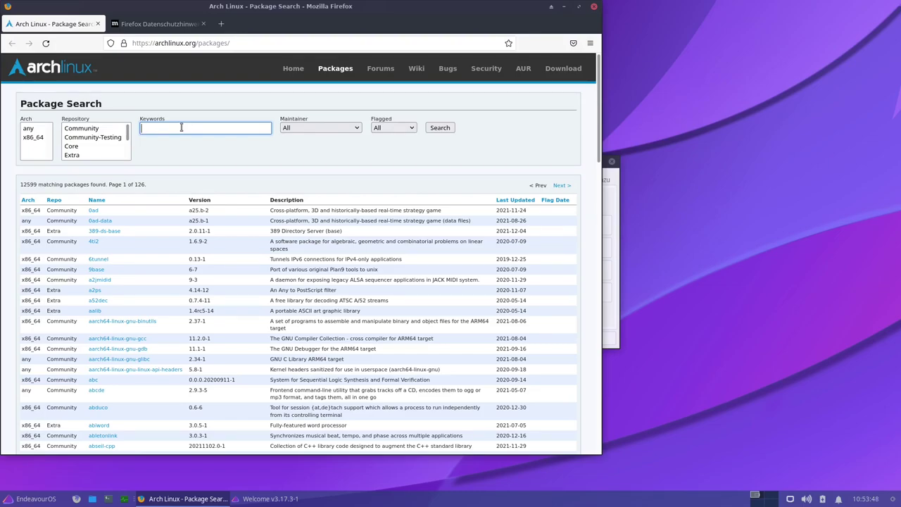
pyautogui.write('liniux')
pyautogui.press('BackSpace')
pyautogui.press('BackSpace')
pyautogui.press('BackSpace')
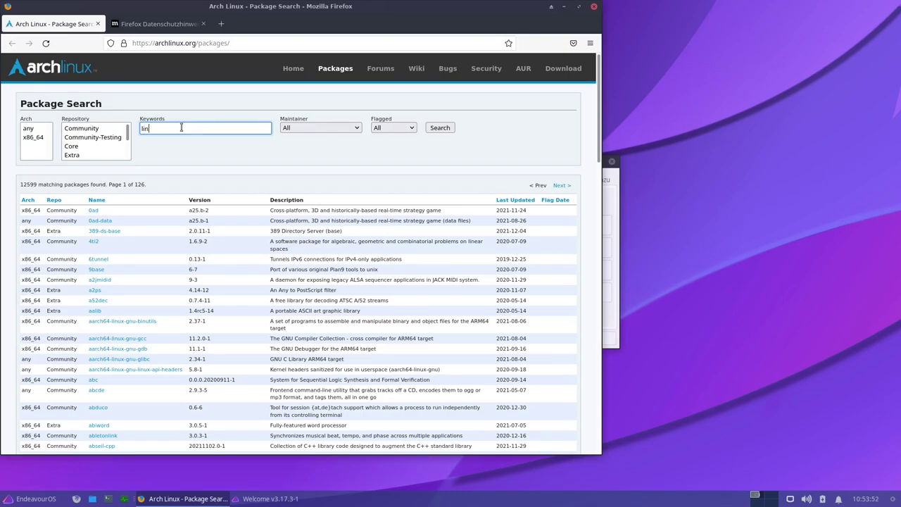
pyautogui.write('ux')
pyautogui.press('Return')
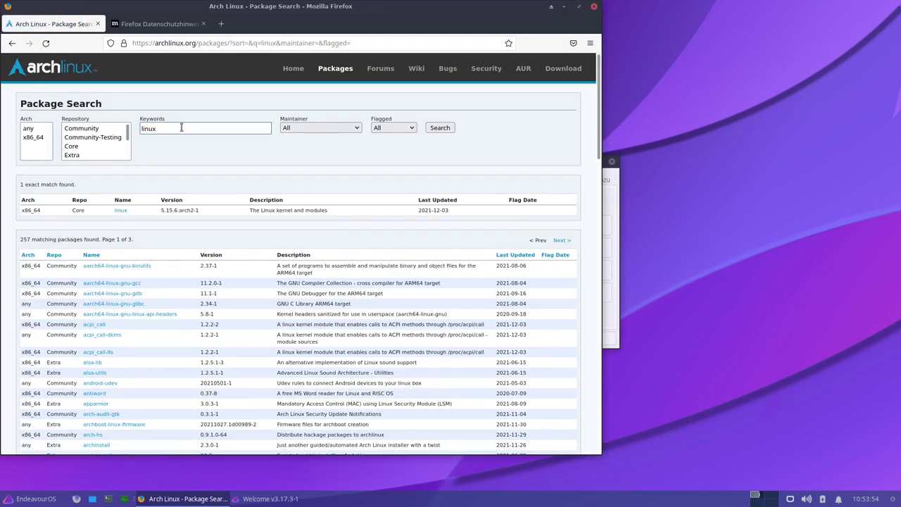
# - Review results showing linux 5.15.6.arch2-1, then close both Firefox tabs
pyautogui.scroll(-2, 167, 238)
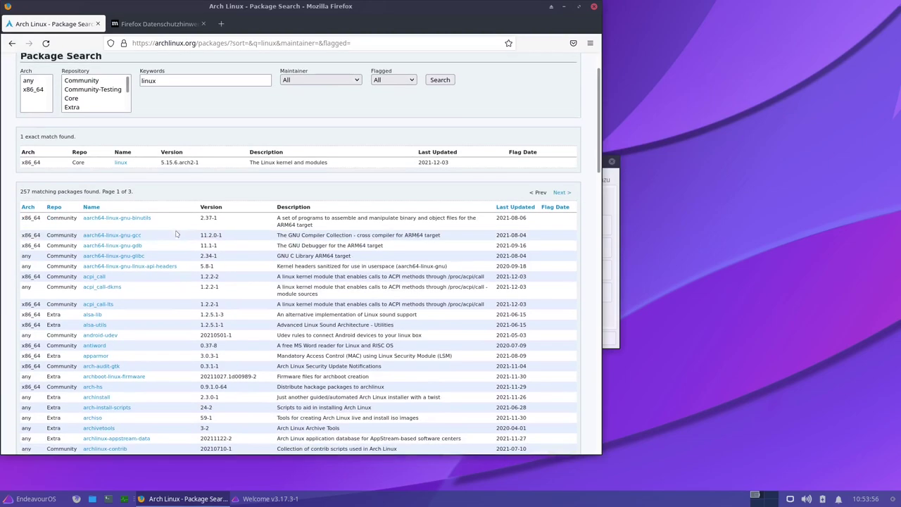
pyautogui.scroll(-4, 120, 298)
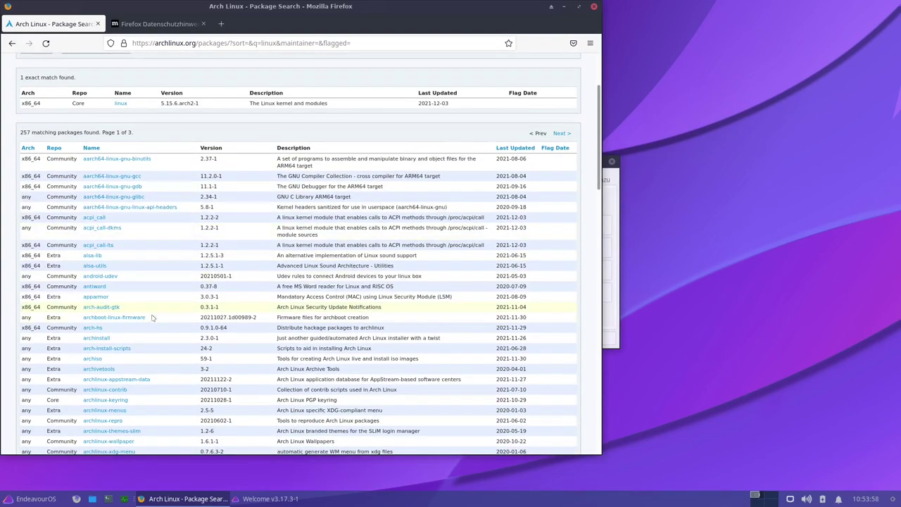
pyautogui.scroll(6, 176, 373)
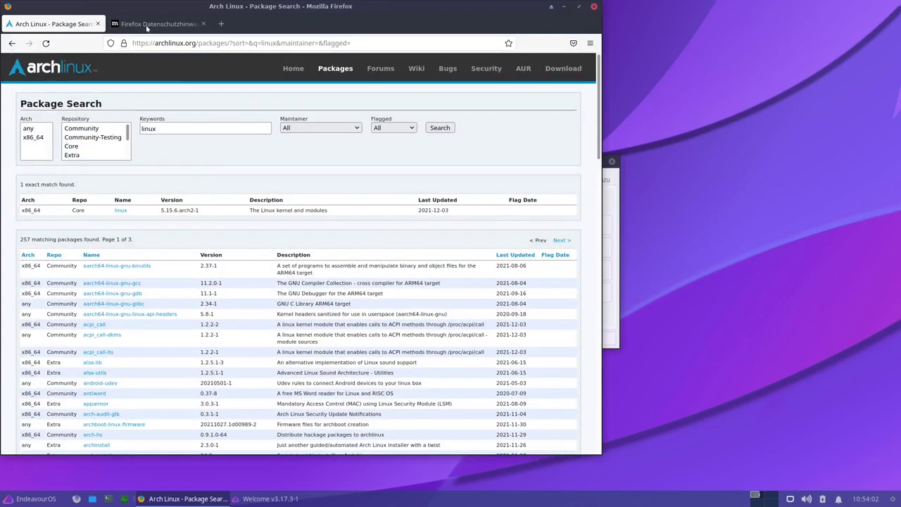
pyautogui.click(98, 24)
pyautogui.click(98, 24)
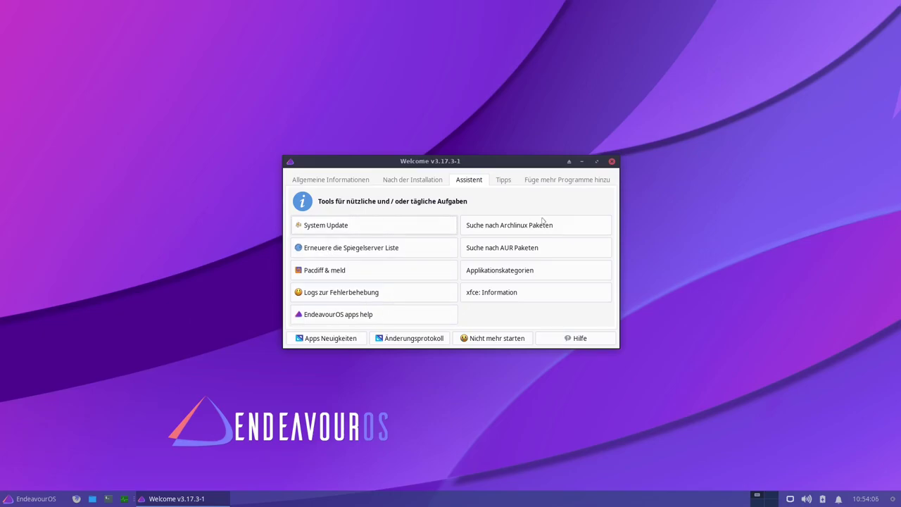
# - Open the AUR package listing in Firefox and dismiss the restore-tabs notice
pyautogui.click(497, 251)
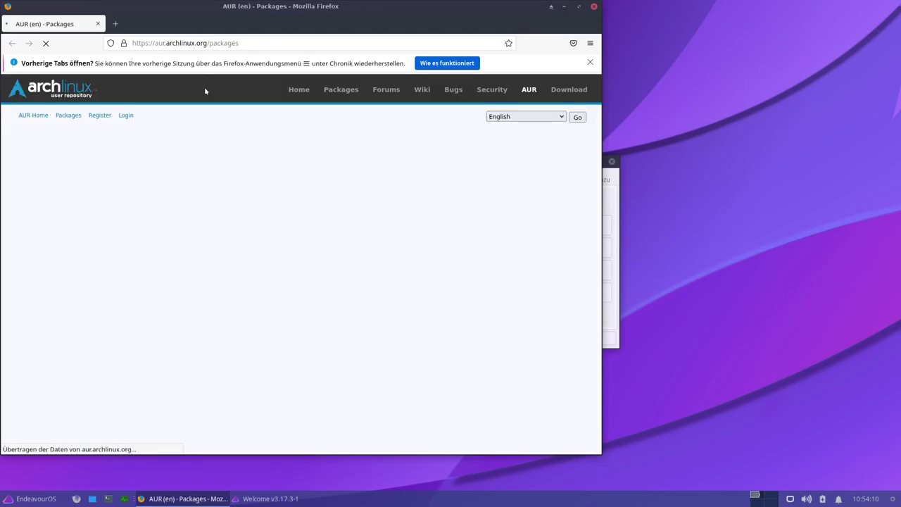
pyautogui.click(591, 62)
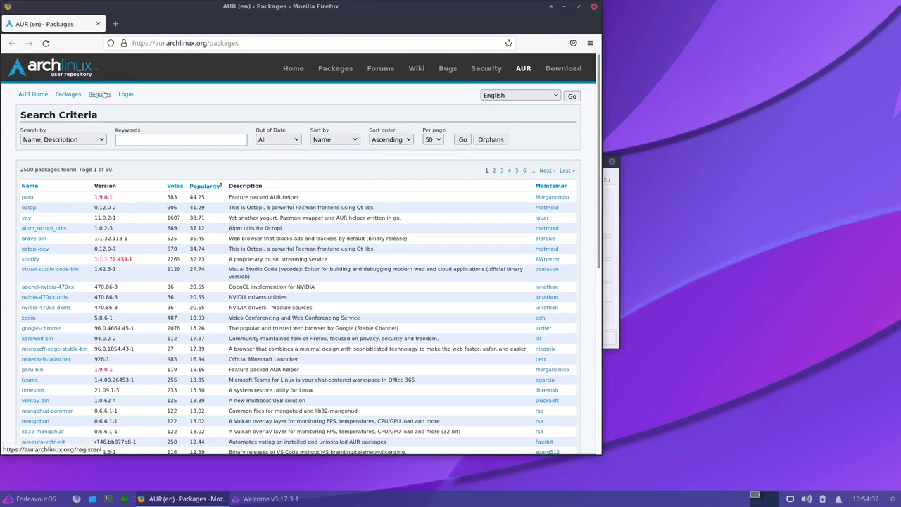
pyautogui.click(155, 138)
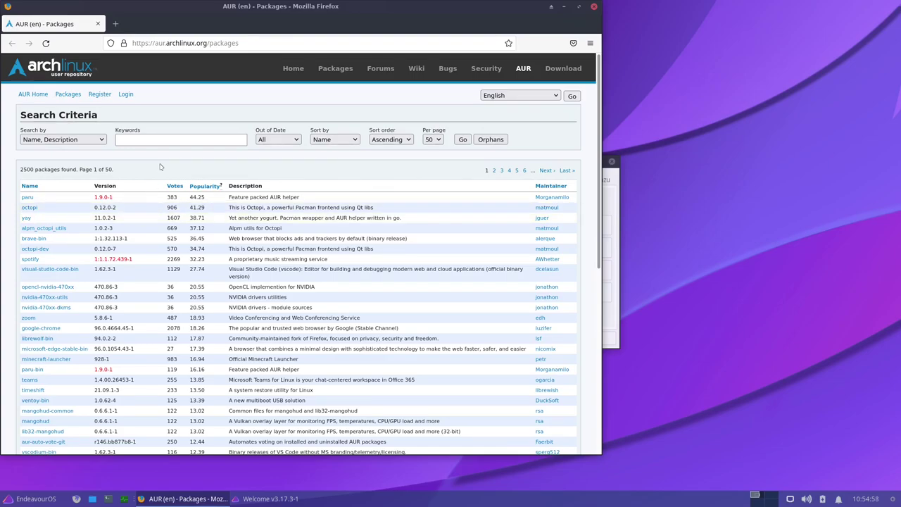
# - Look through the 2500 popularity-sorted AUR packages, then close Firefox
pyautogui.scroll(-1, 165, 239)
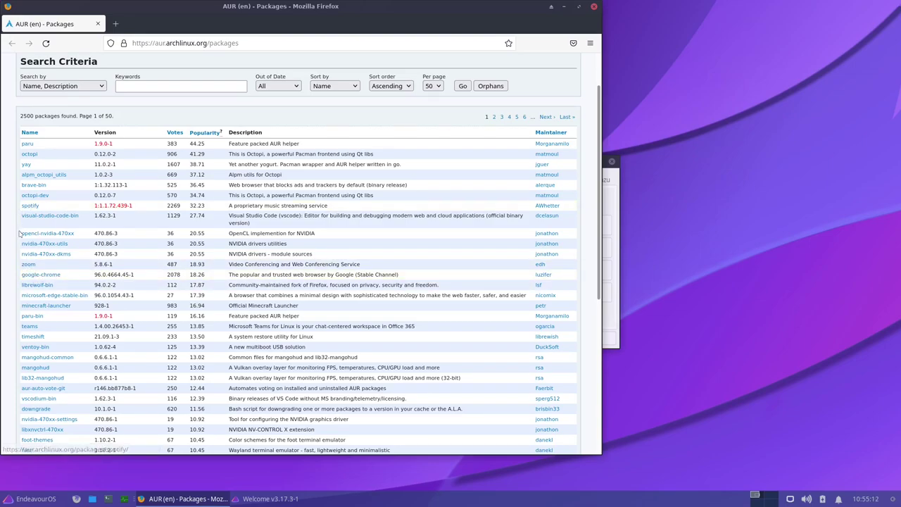
pyautogui.scroll(-1, 18, 237)
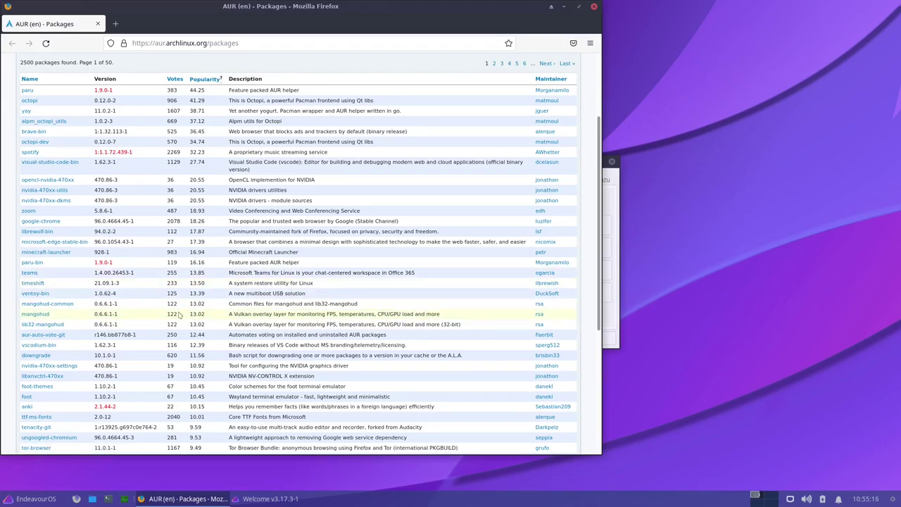
pyautogui.scroll(-1, 179, 316)
pyautogui.scroll(-4, 180, 316)
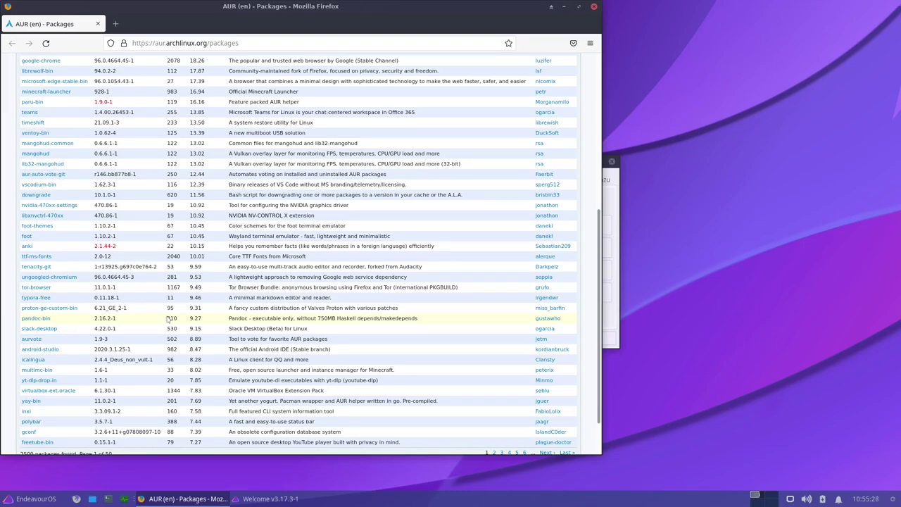
pyautogui.scroll(-2, 151, 318)
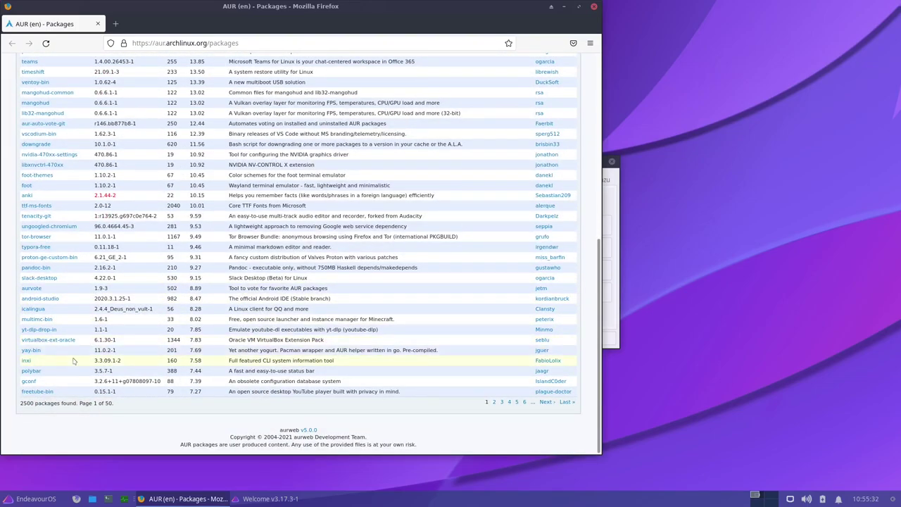
pyautogui.scroll(5, 255, 286)
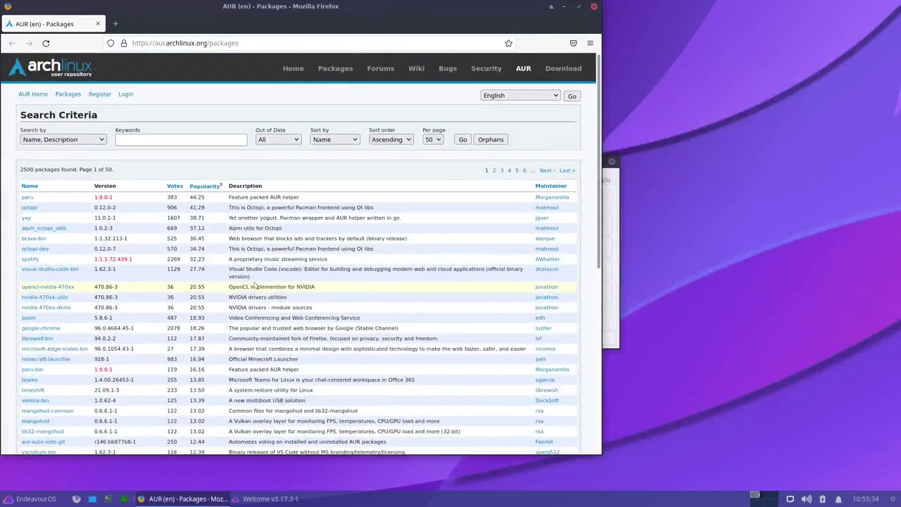
pyautogui.click(594, 6)
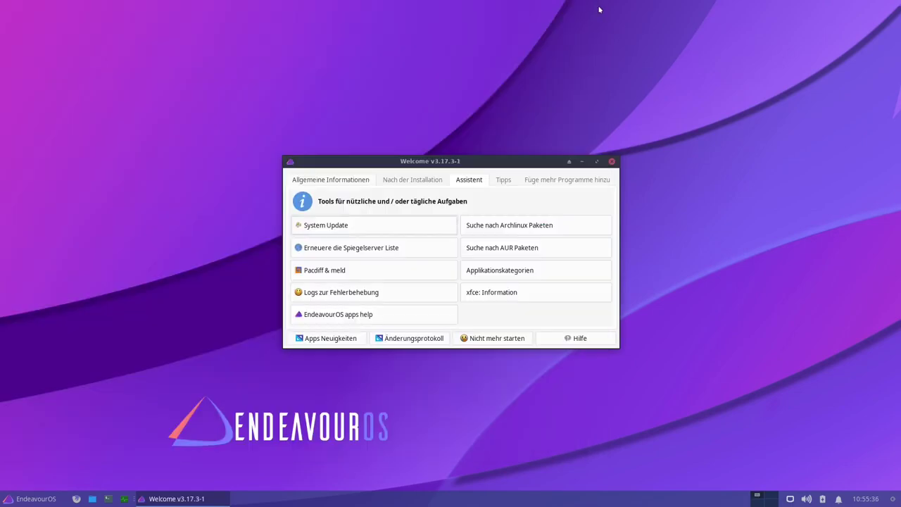
# - Open the ArchWiki List of applications and scroll down to the audio editors
pyautogui.click(501, 274)
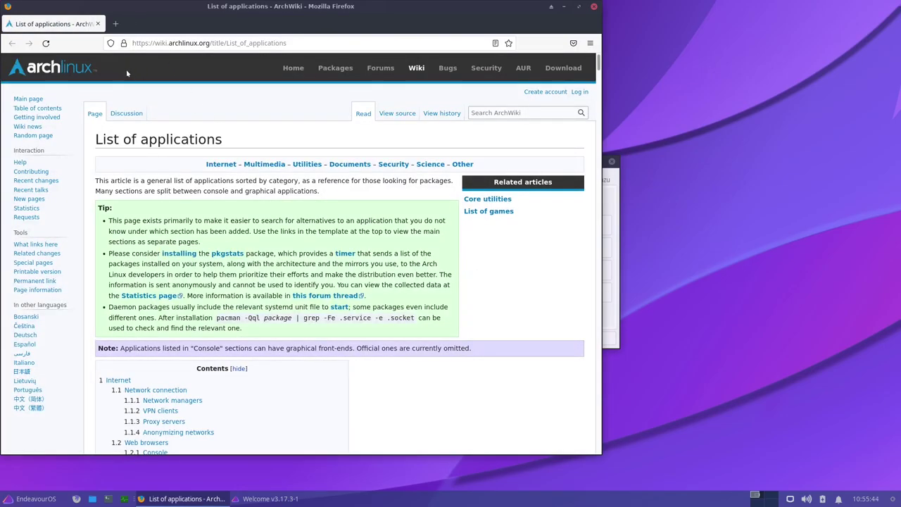
pyautogui.scroll(-5, 317, 166)
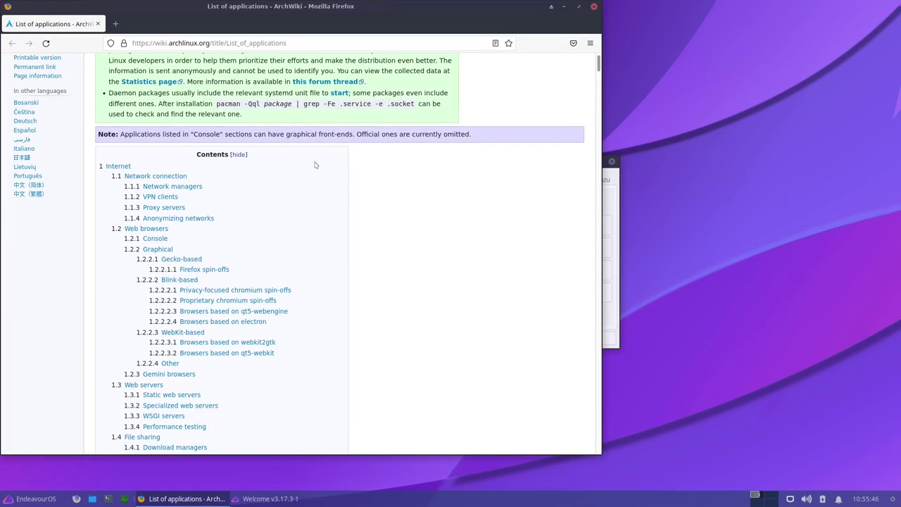
pyautogui.scroll(5, 445, 263)
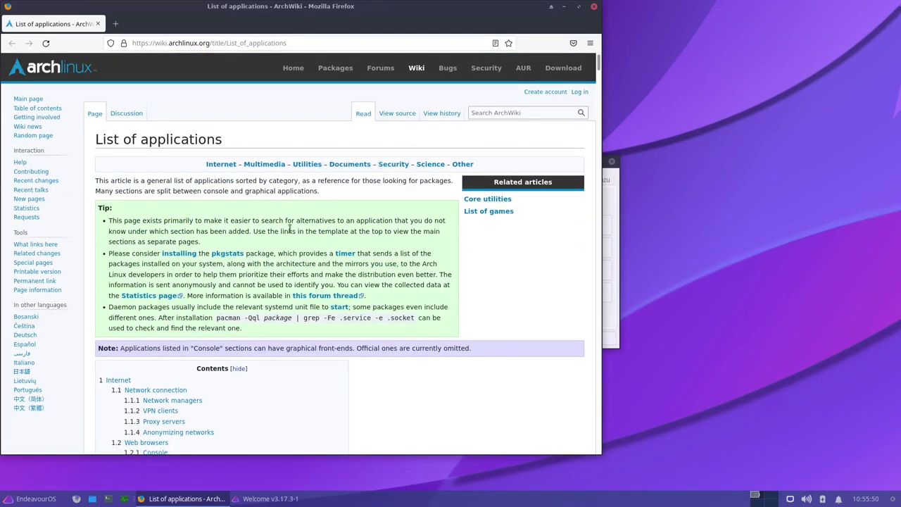
pyautogui.scroll(-10, 250, 221)
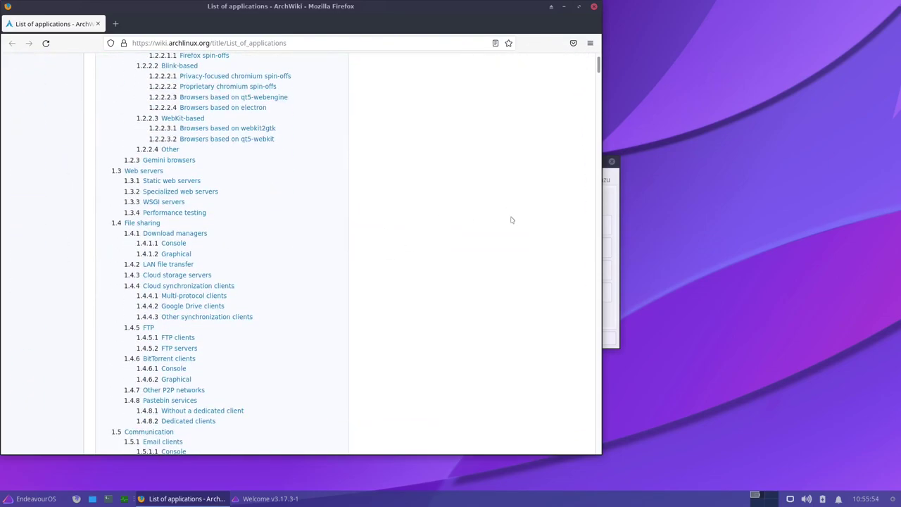
pyautogui.scroll(-10, 511, 219)
pyautogui.scroll(-15, 272, 191)
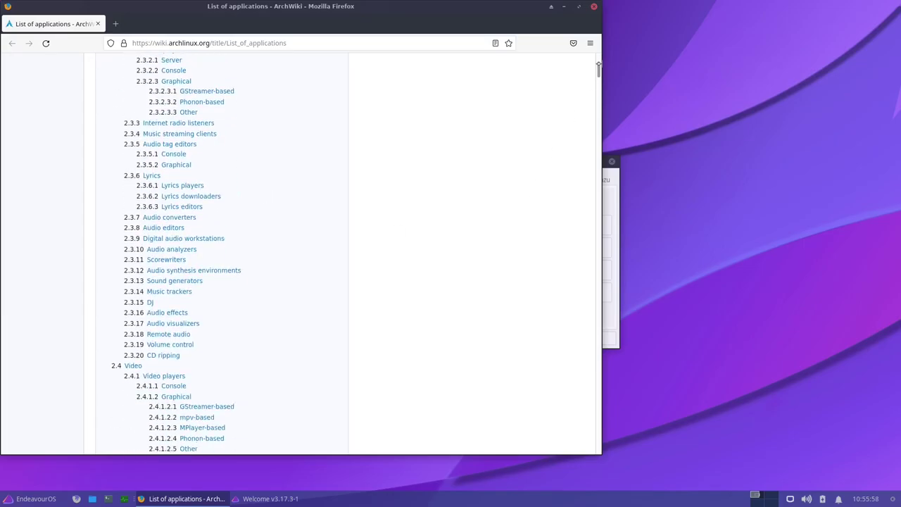
pyautogui.moveTo(598, 69); pyautogui.dragTo(596, 208)
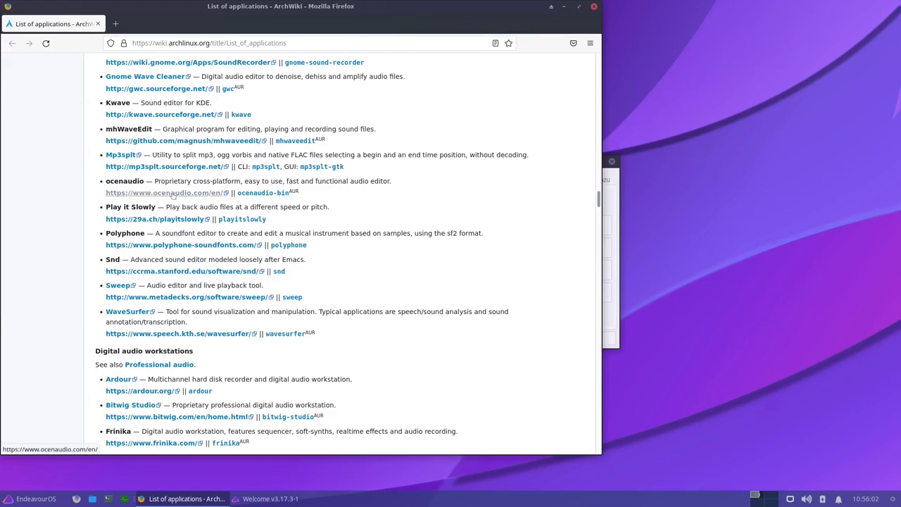
# - Follow the Kwave homepage link, then close Firefox to return to Welcome
pyautogui.click(155, 116)
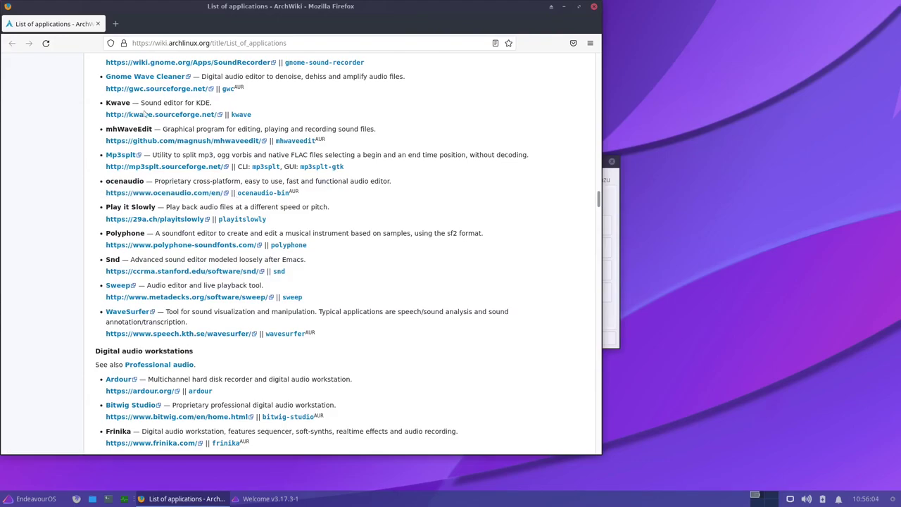
pyautogui.scroll(-5, 376, 199)
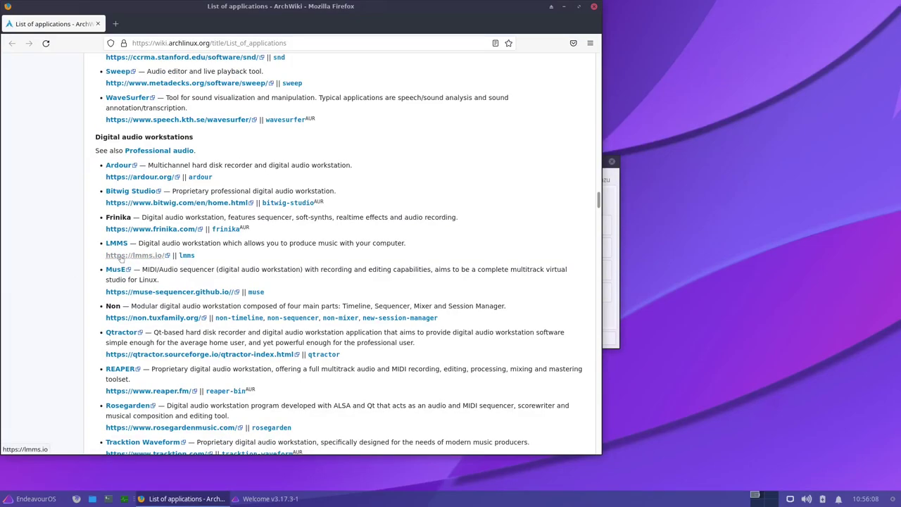
pyautogui.click(594, 6)
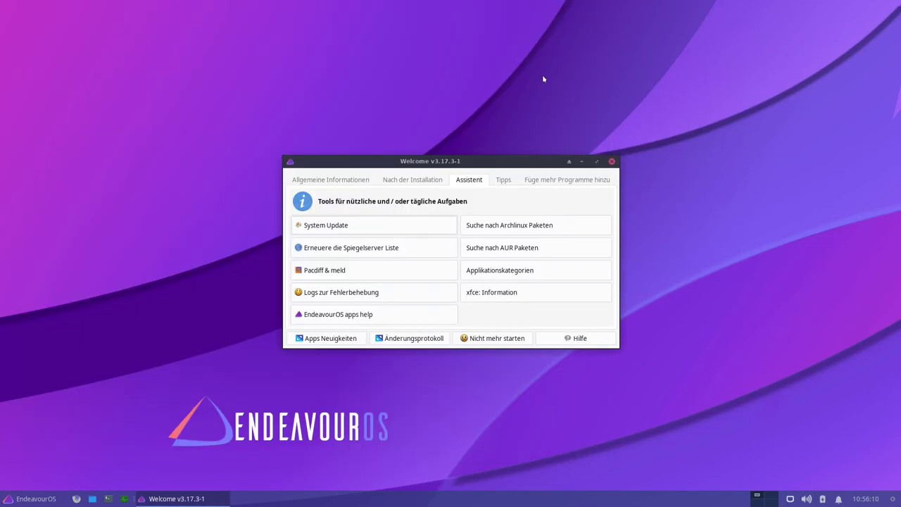
# - Open the 'AUR & yay!' tip from Welcome's Tipps tab, skim the Discovery AUR articles, and close the tab
pyautogui.click(502, 182)
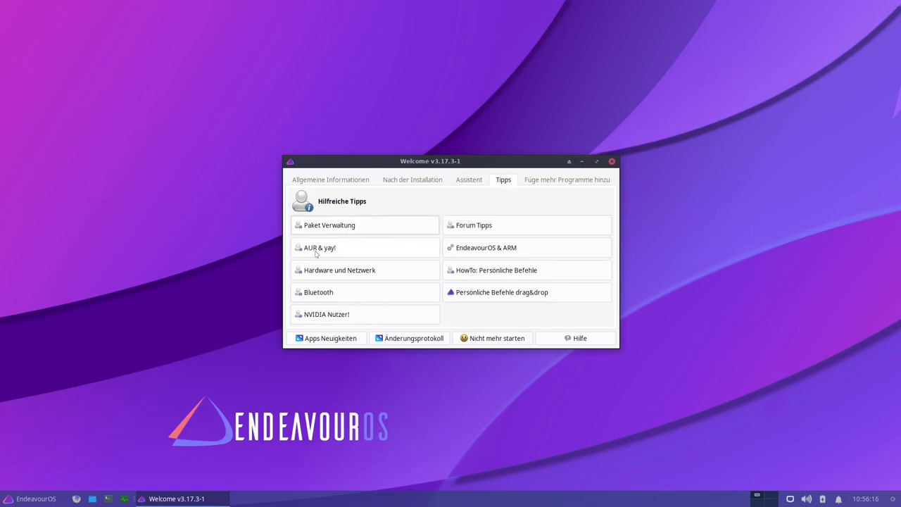
pyautogui.click(348, 252)
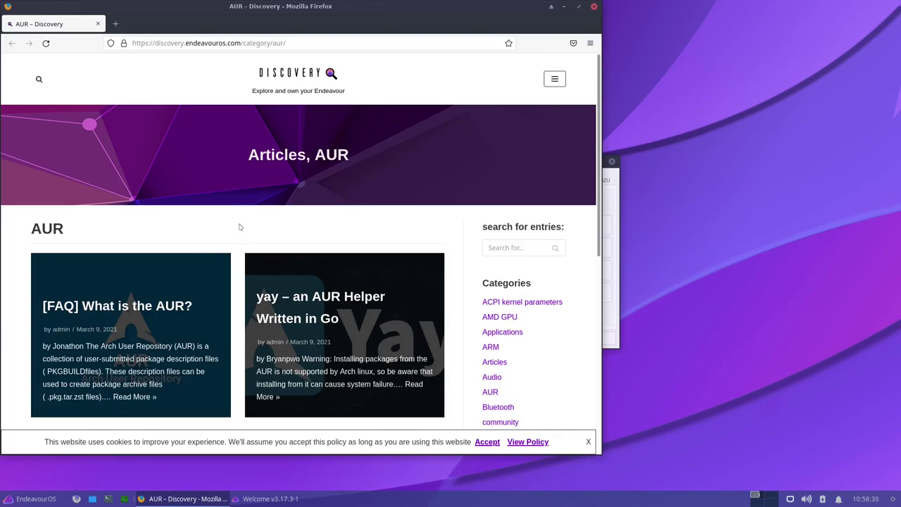
pyautogui.scroll(-1, 239, 228)
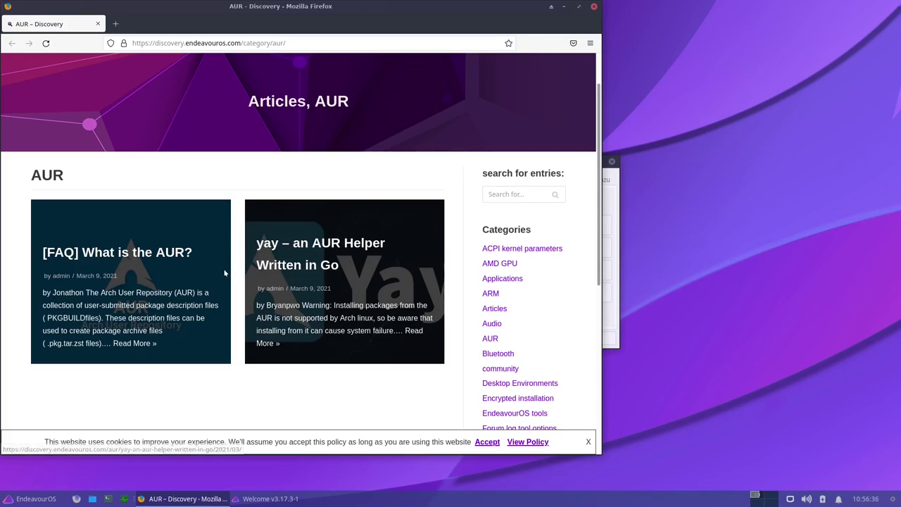
pyautogui.scroll(-3, 230, 271)
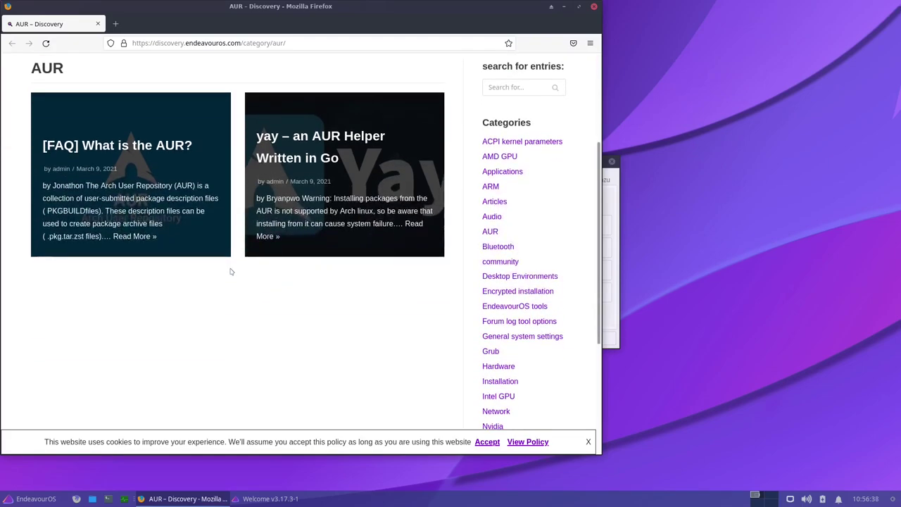
pyautogui.scroll(-3, 230, 271)
pyautogui.scroll(3, 230, 271)
pyautogui.scroll(-5, 185, 340)
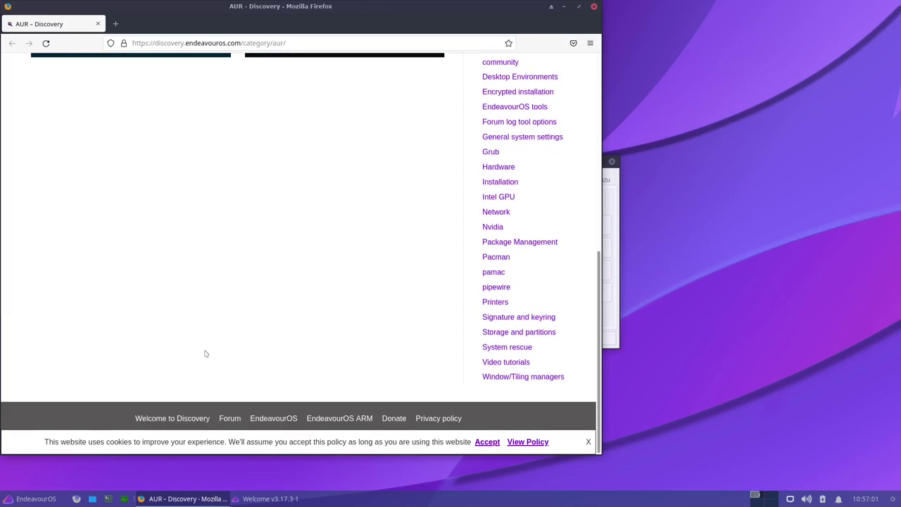
pyautogui.scroll(3, 216, 350)
pyautogui.scroll(3, 216, 350)
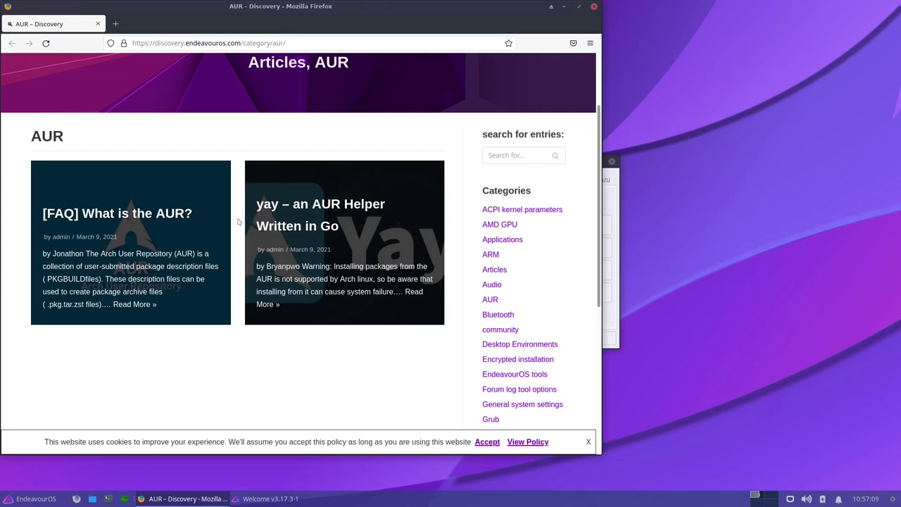
pyautogui.scroll(3, 233, 227)
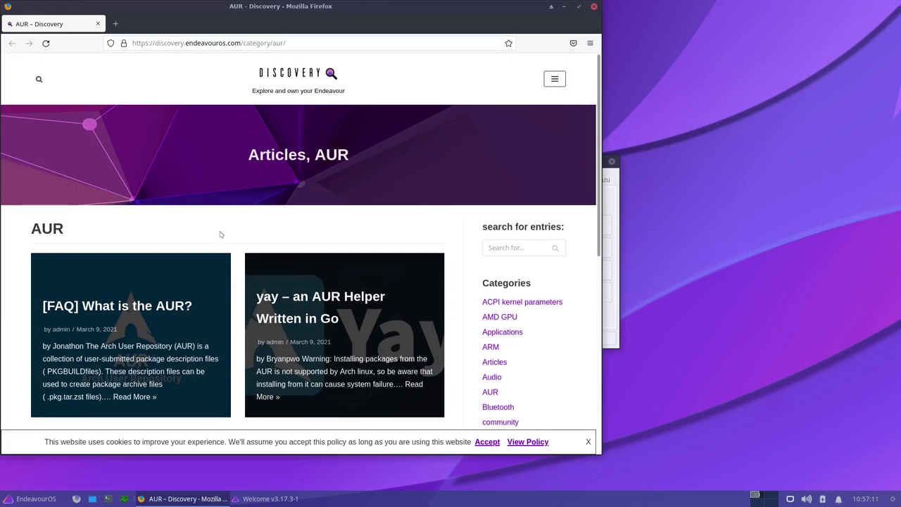
pyautogui.scroll(-2, 218, 248)
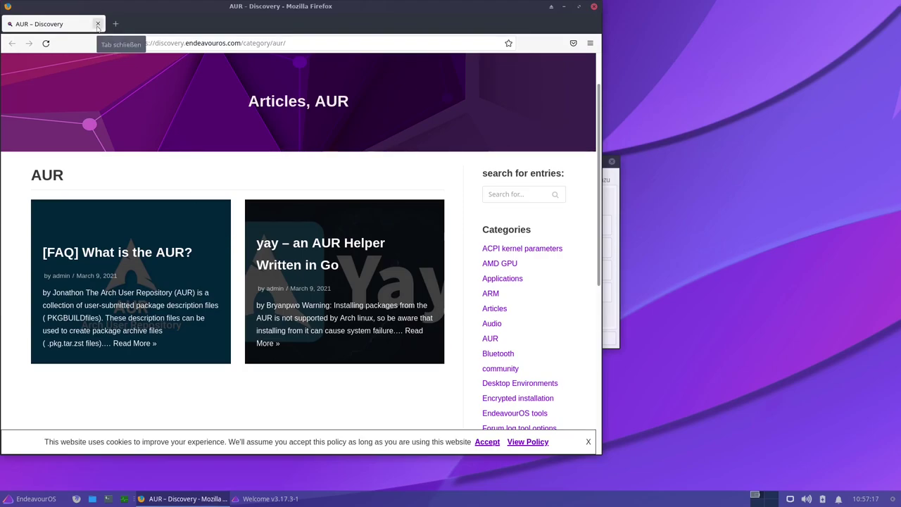
pyautogui.click(98, 24)
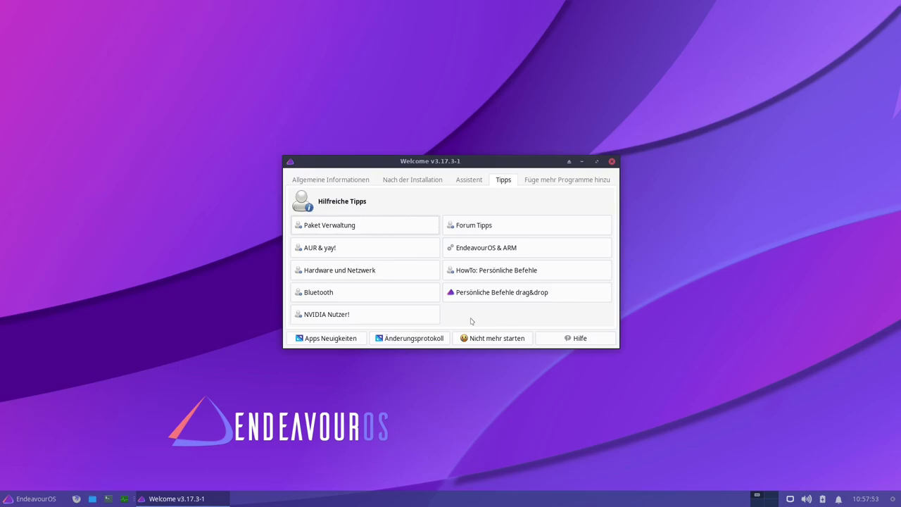
# - Open the 'Hardware und Netzwerk' tip, skim the Discovery Hardware results, and close Firefox
pyautogui.click(331, 276)
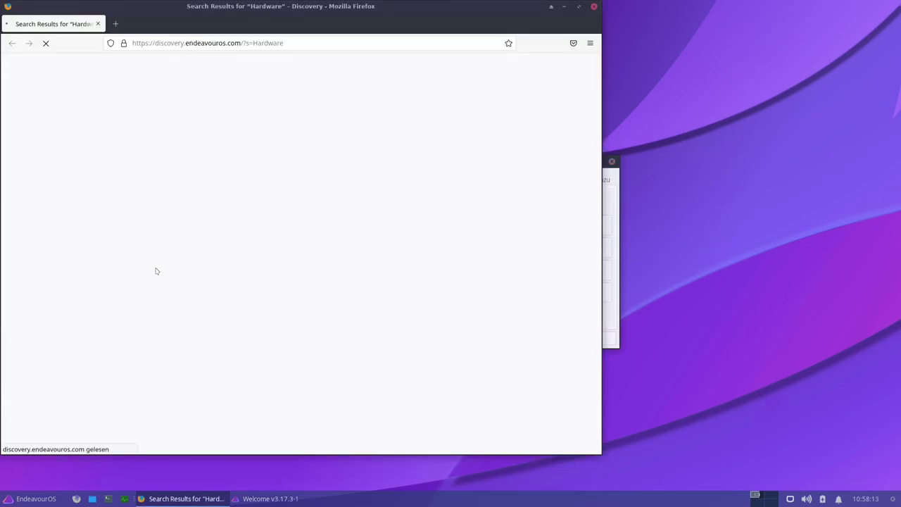
pyautogui.scroll(-5, 49, 275)
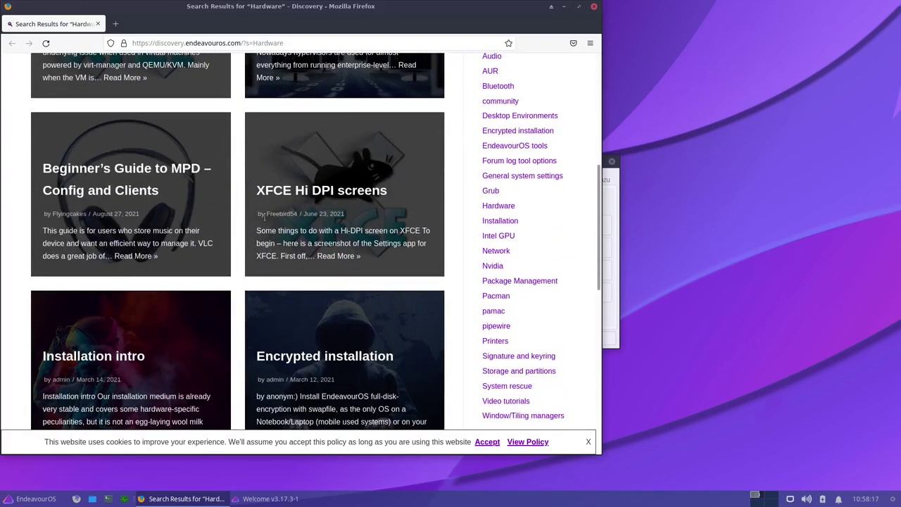
pyautogui.scroll(-3, 265, 218)
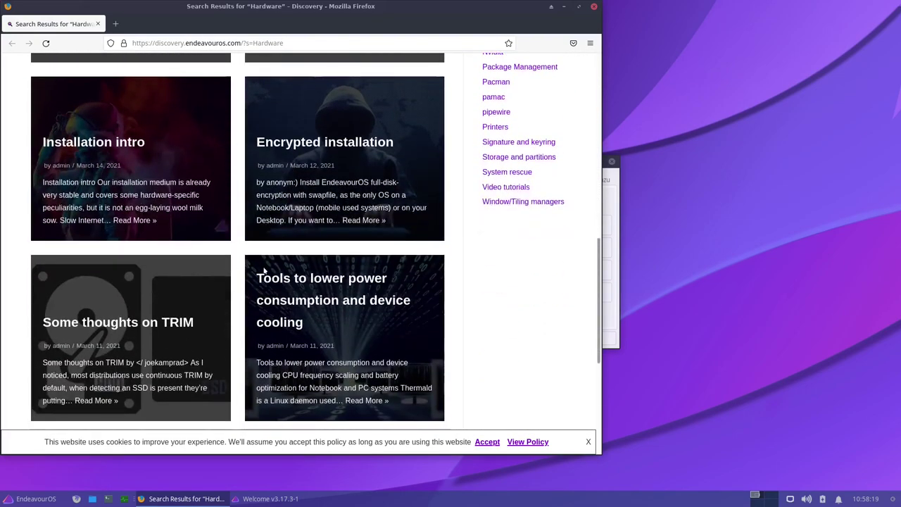
pyautogui.scroll(-2, 265, 271)
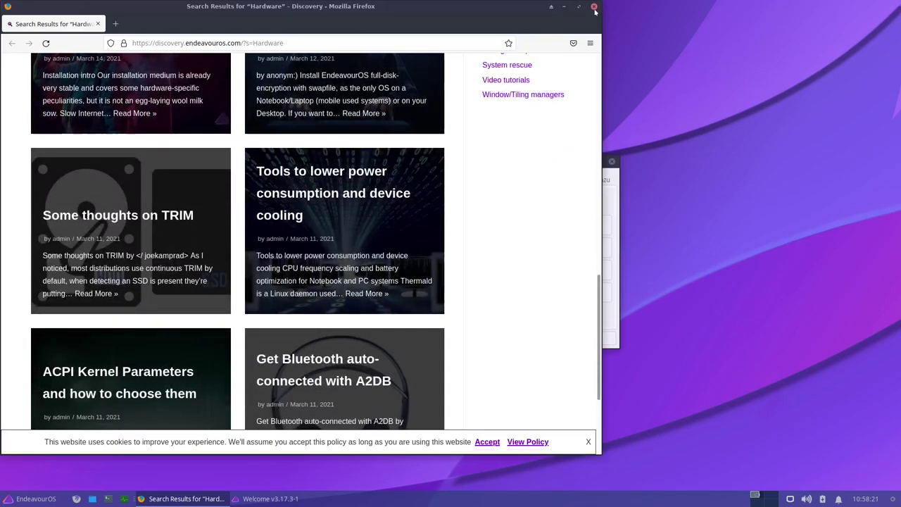
pyautogui.click(594, 7)
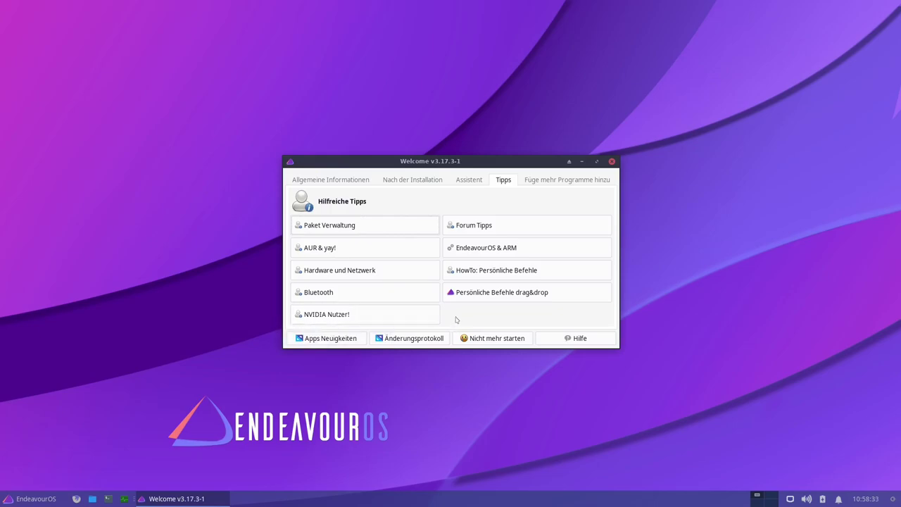
# - Open the 'HowTo: Persönliche Befehle' GitLab guide and scroll through it
pyautogui.click(488, 273)
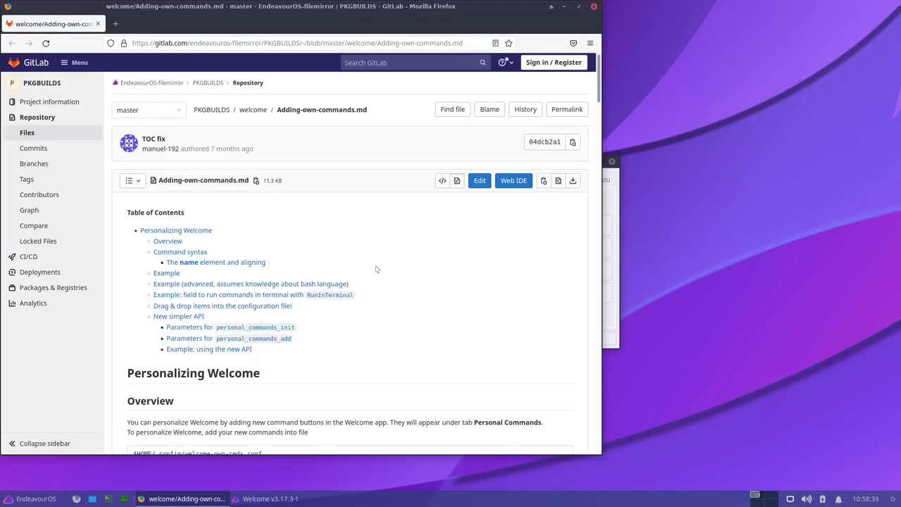
pyautogui.scroll(-3, 376, 269)
pyautogui.scroll(3, 376, 269)
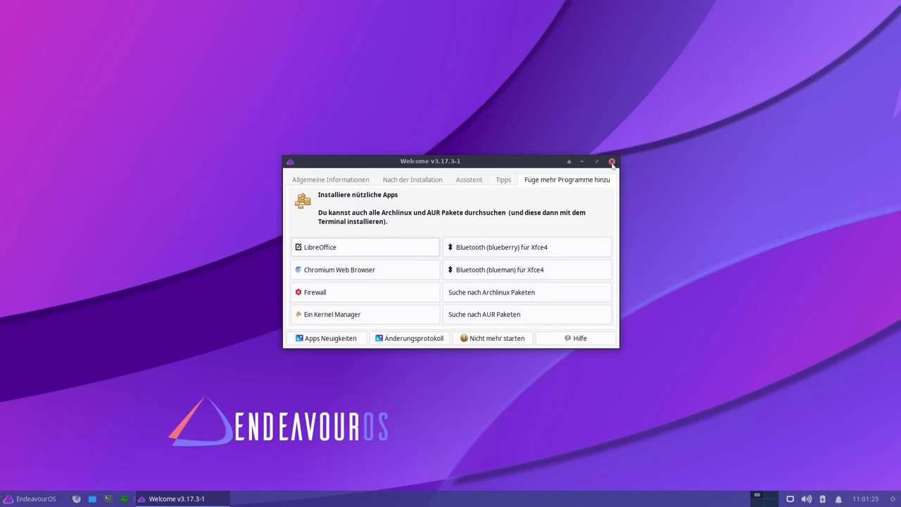
# - Close Welcome, enlarge the Whisker Menu, and launch Erscheinungsbild from the Einstellungen category
pyautogui.click(353, 180)
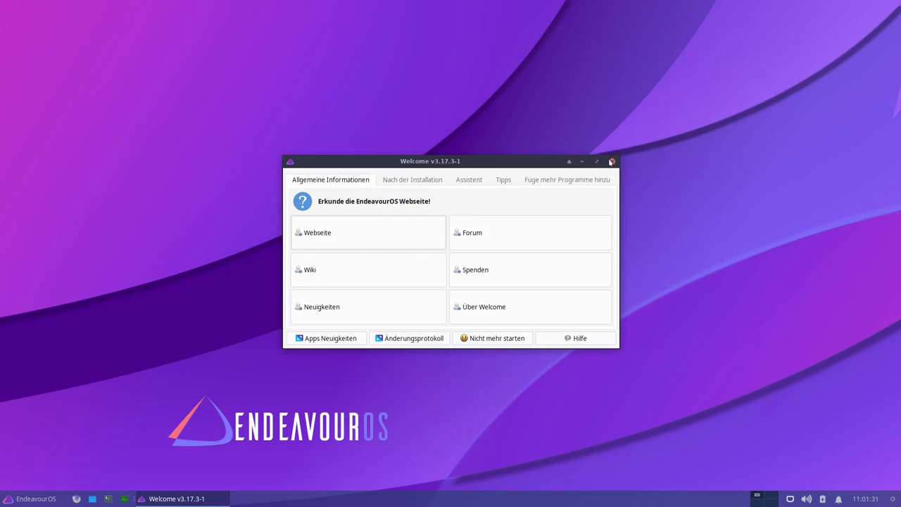
pyautogui.click(612, 161)
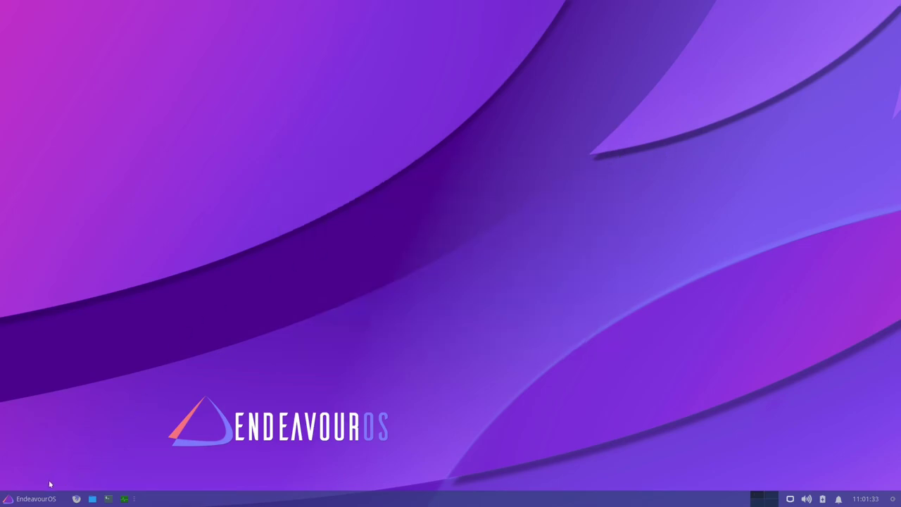
pyautogui.click(28, 500)
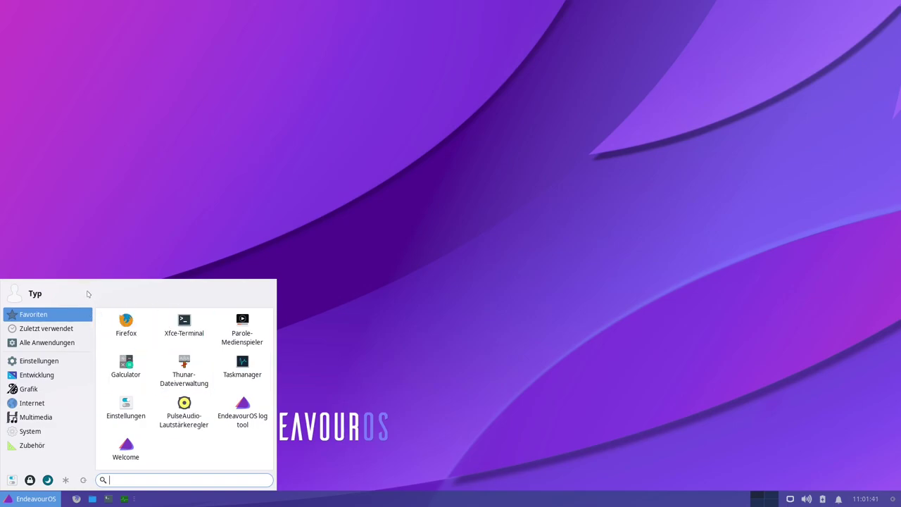
pyautogui.moveTo(271, 282); pyautogui.dragTo(517, 219)
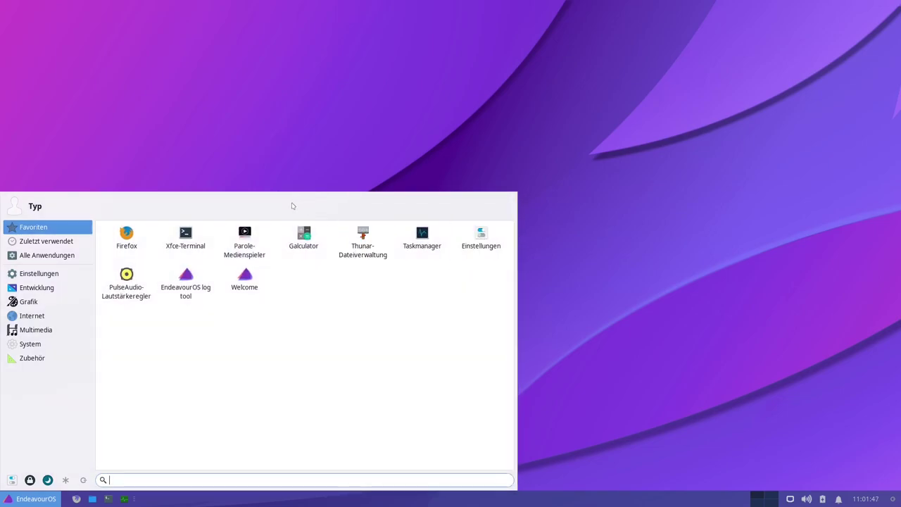
pyautogui.click(31, 275)
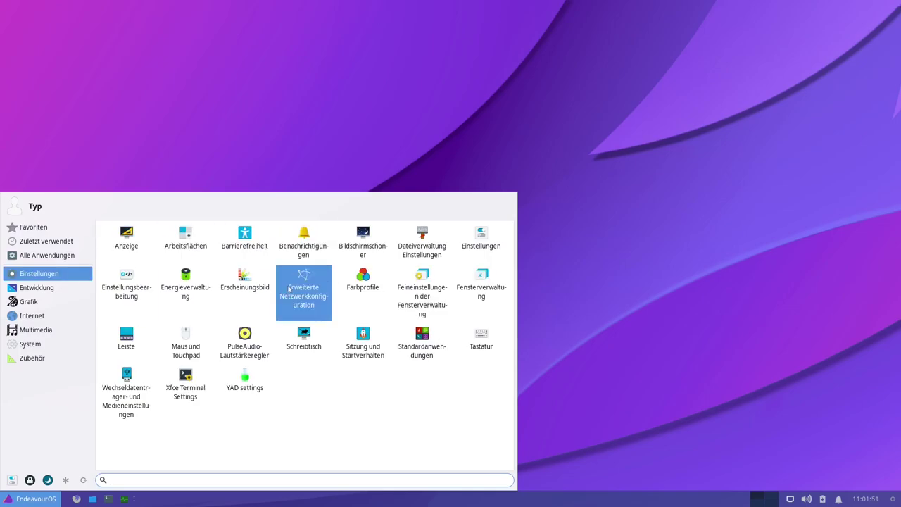
pyautogui.click(244, 282)
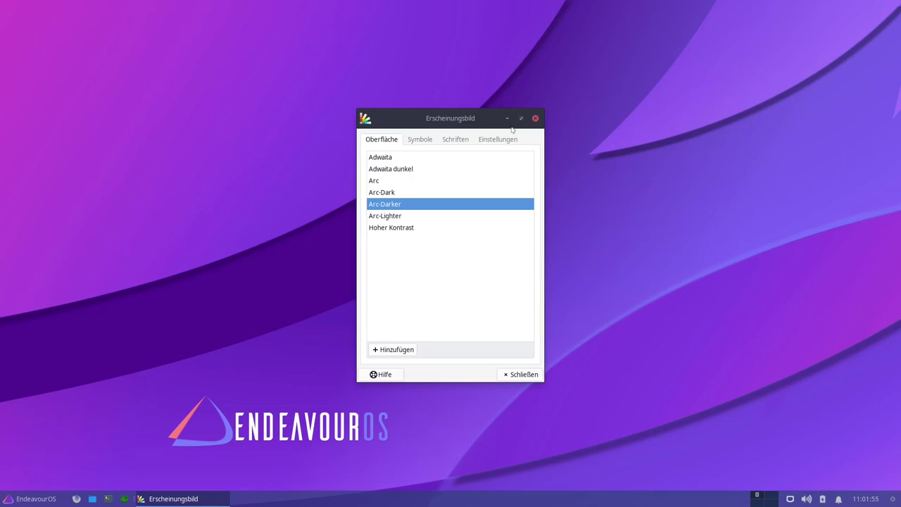
# - Try the Arc-Darker and Adwaita dunkel styles, keep Arc-Dark, then view the icon and Einstellungen tabs
pyautogui.click(389, 195)
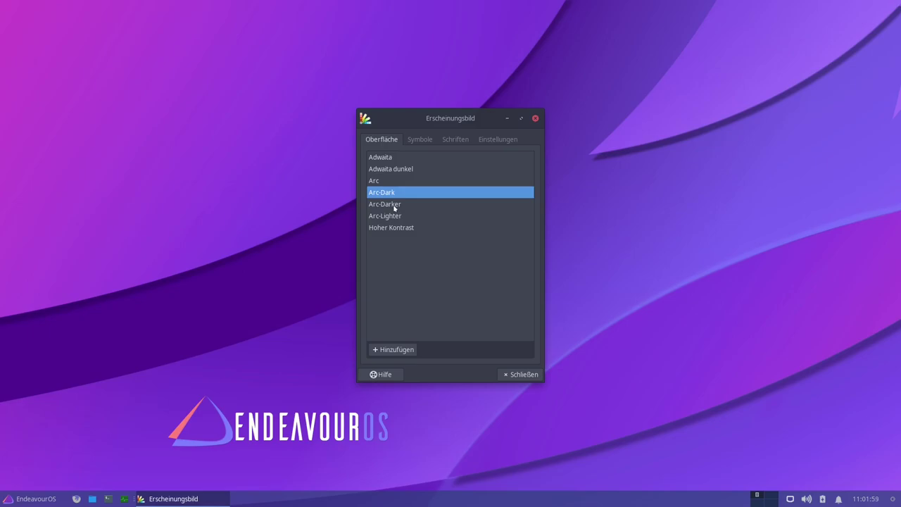
pyautogui.click(395, 208)
pyautogui.click(384, 197)
pyautogui.click(386, 171)
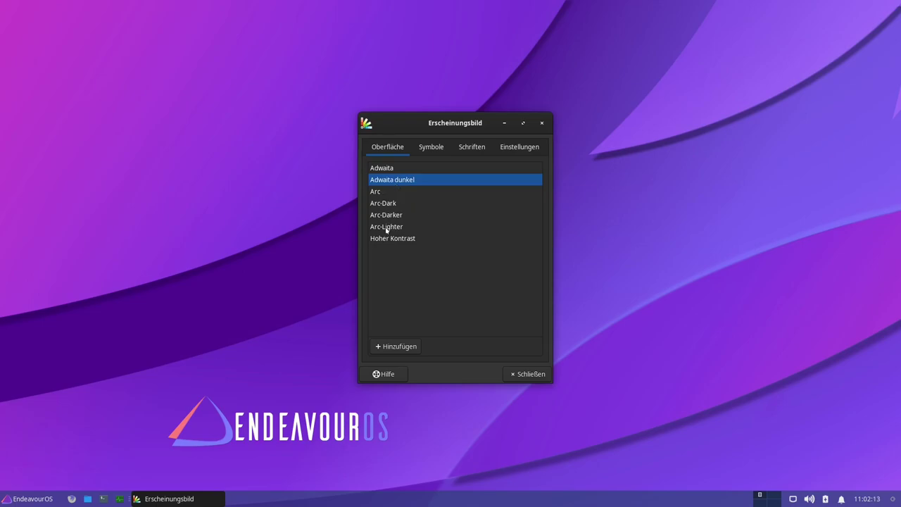
pyautogui.click(387, 217)
pyautogui.click(399, 193)
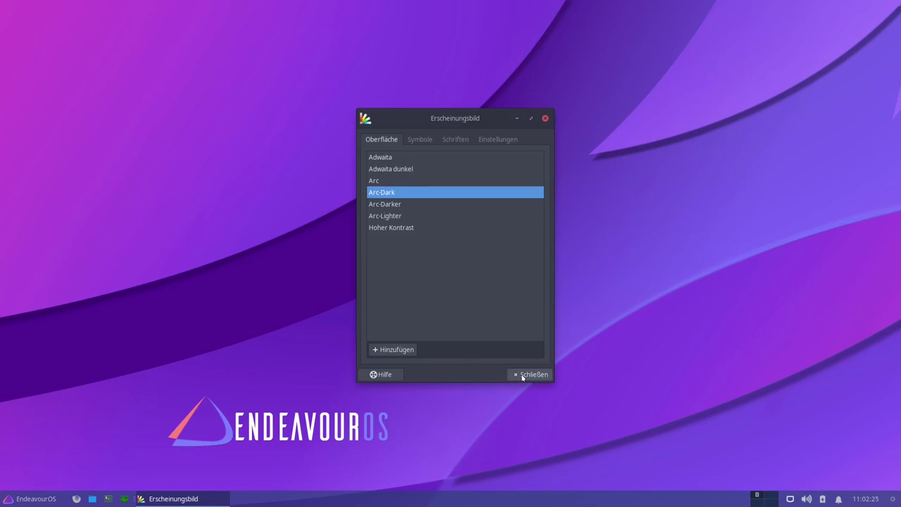
pyautogui.click(425, 140)
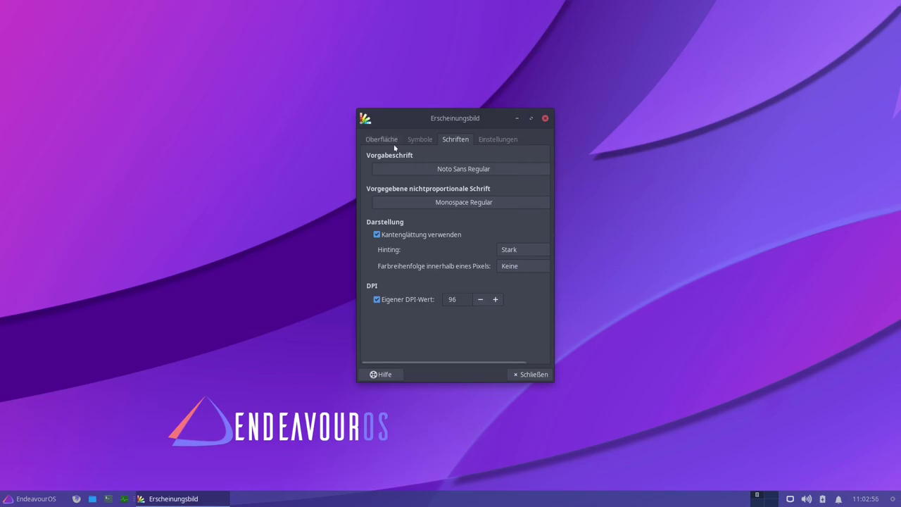
pyautogui.click(495, 139)
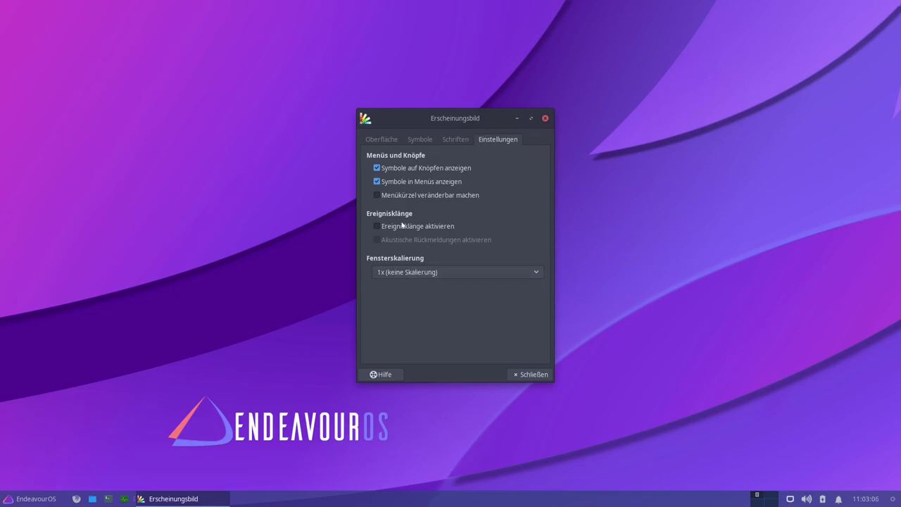
# - Close Erscheinungsbild, browse the Whisker Menu categories through Multimedia, and launch Parole-Medienspieler
pyautogui.click(532, 374)
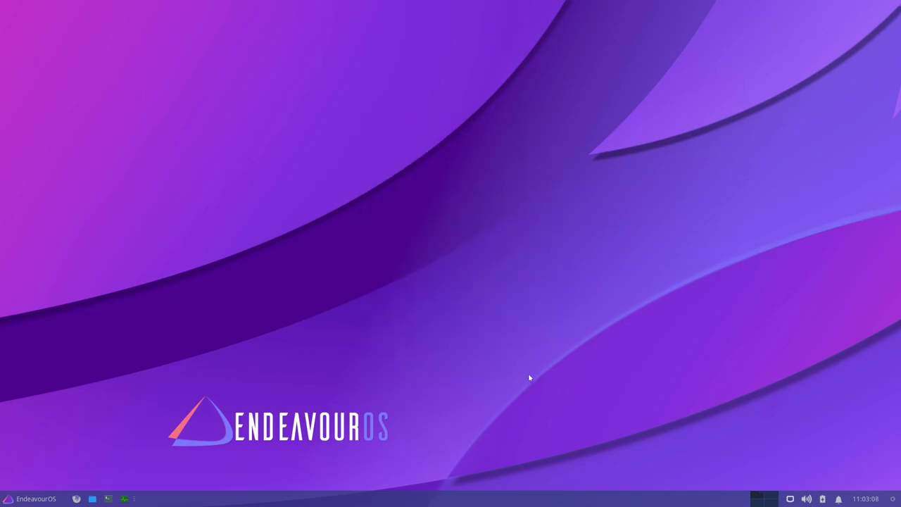
pyautogui.click(25, 498)
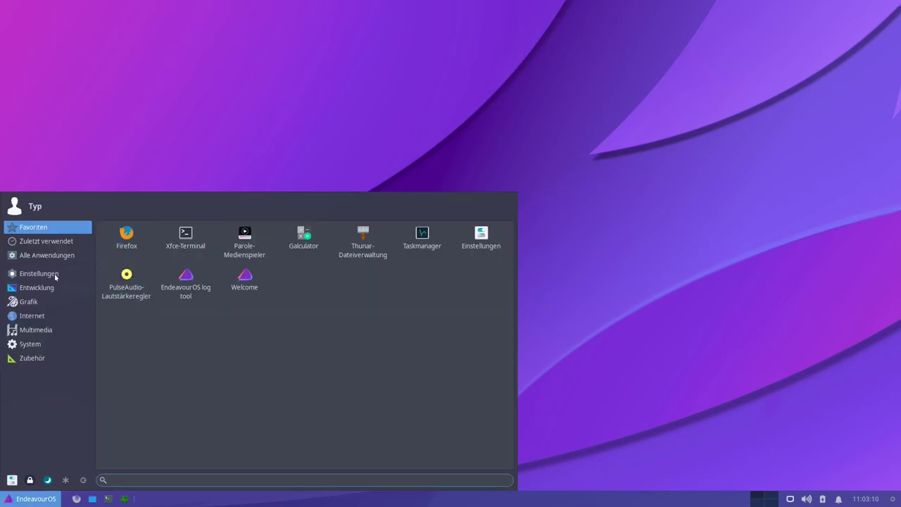
pyautogui.click(39, 273)
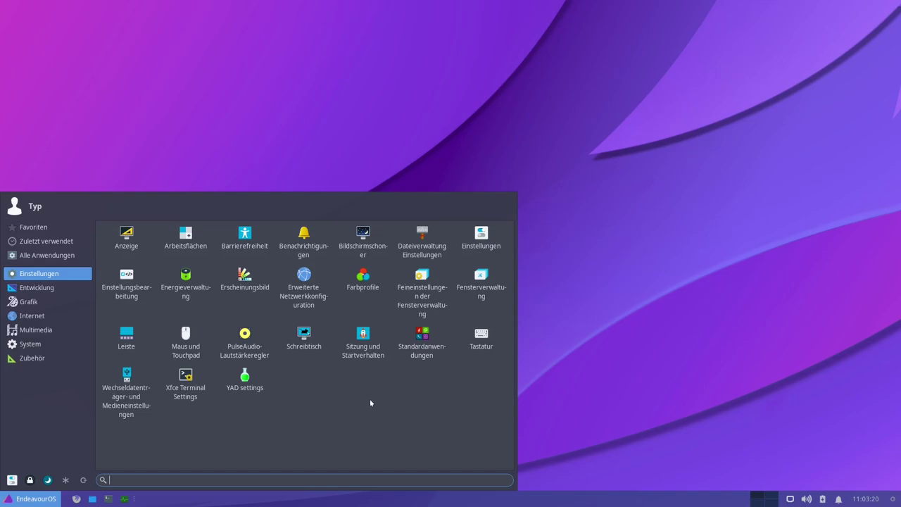
pyautogui.click(39, 288)
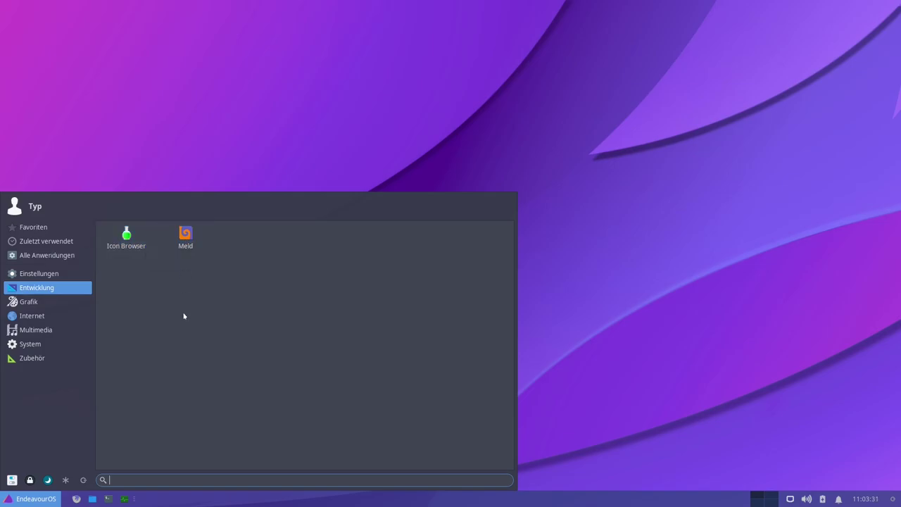
pyautogui.click(31, 303)
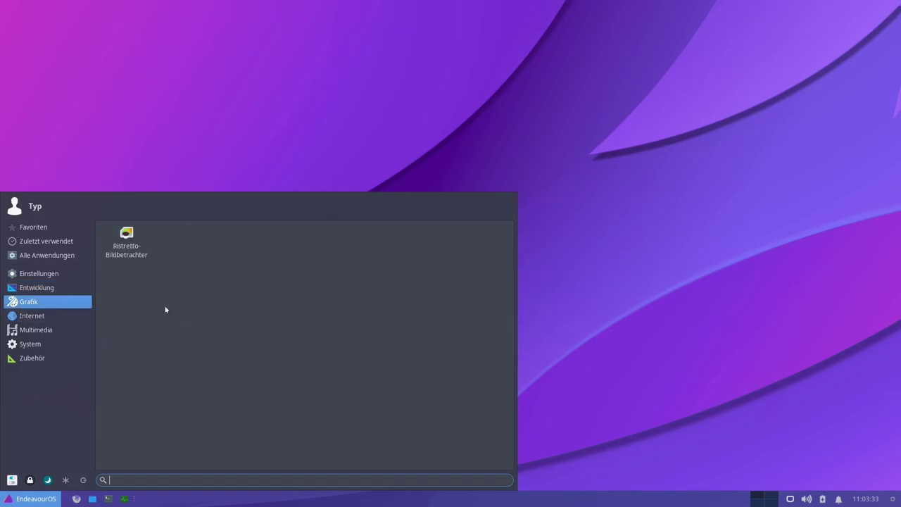
pyautogui.click(29, 317)
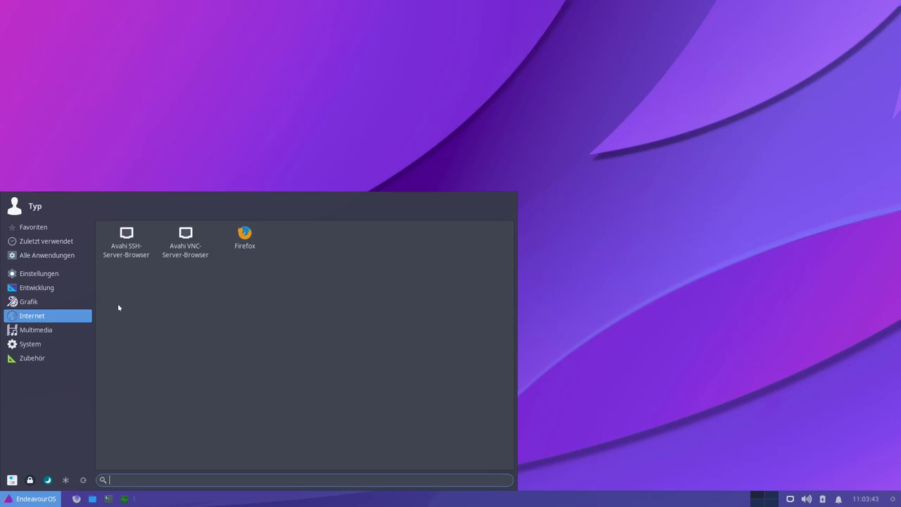
pyautogui.click(38, 333)
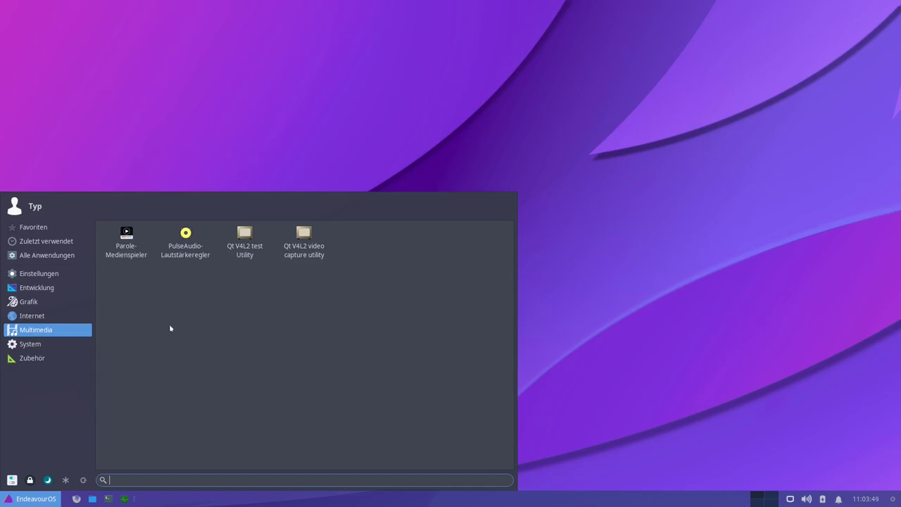
pyautogui.click(127, 248)
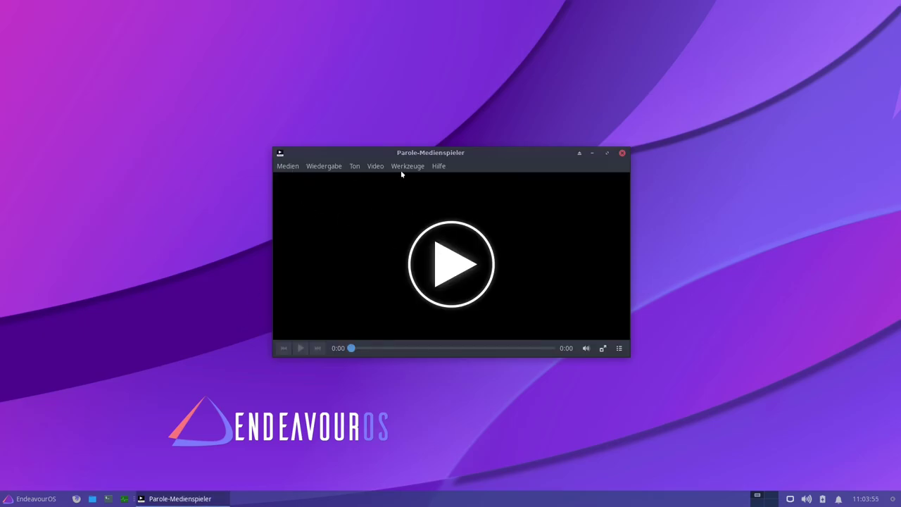
# - Check Parole's version 4.16.0 under Hilfe > Info, then close the About window
pyautogui.click(441, 168)
pyautogui.click(445, 222)
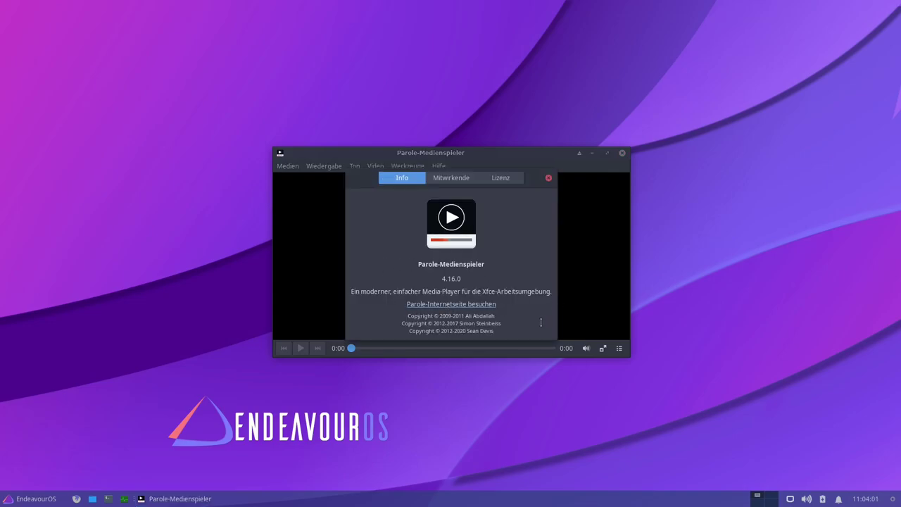
pyautogui.moveTo(438, 315); pyautogui.dragTo(454, 316)
pyautogui.click(458, 323)
pyautogui.click(549, 178)
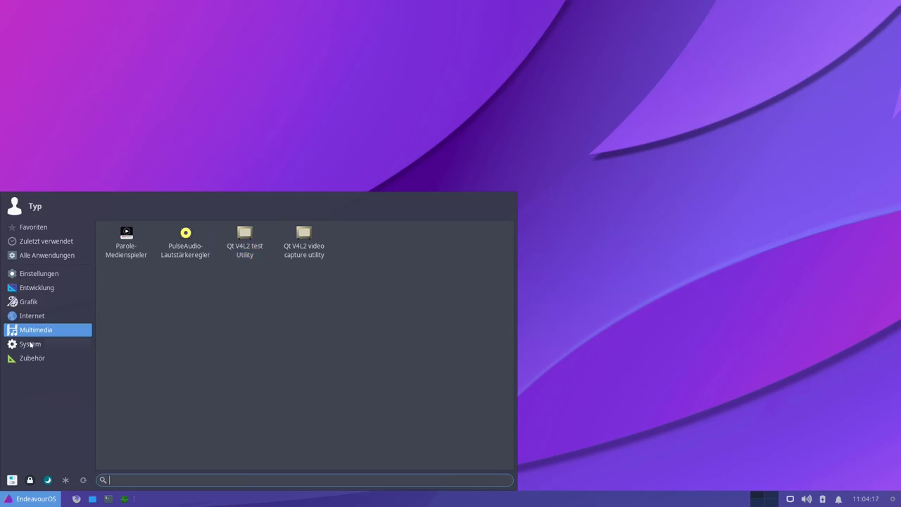
# - Browse the System and Zubehör categories, then launch Xfce-Terminal from System
pyautogui.click(30, 343)
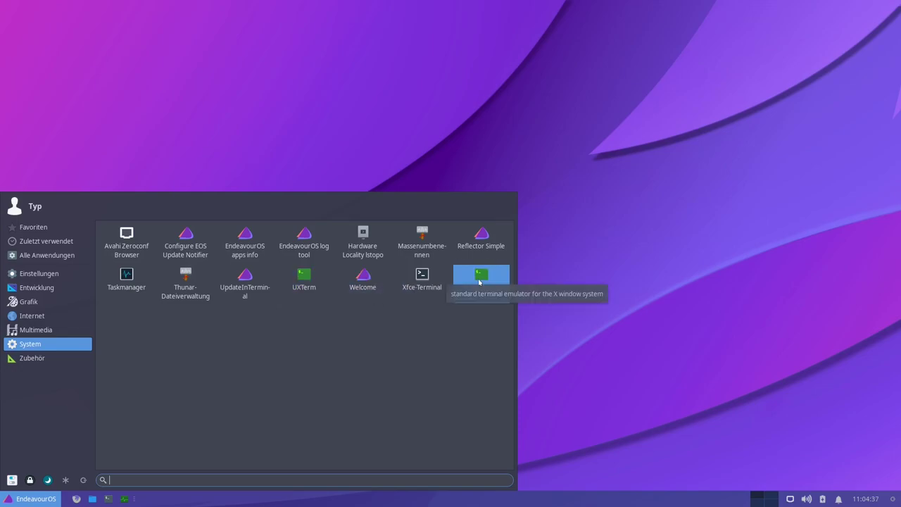
pyautogui.click(83, 359)
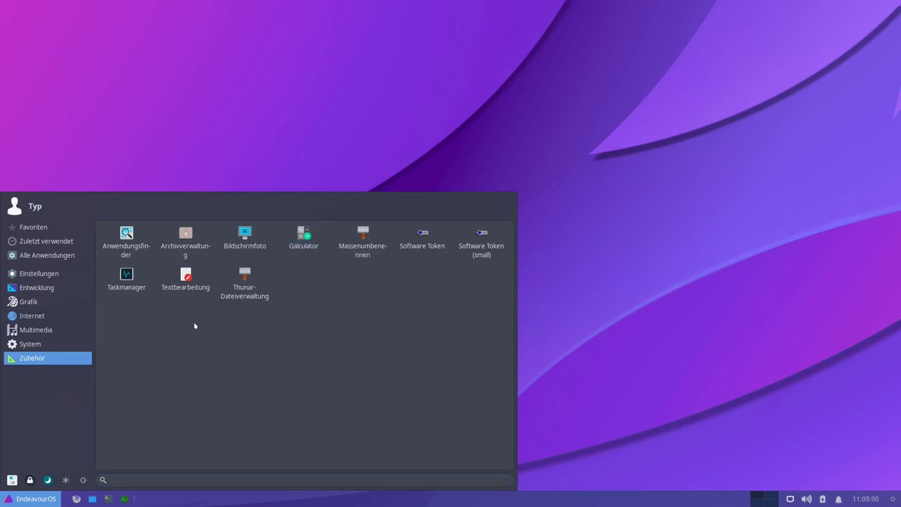
pyautogui.click(42, 330)
pyautogui.click(29, 344)
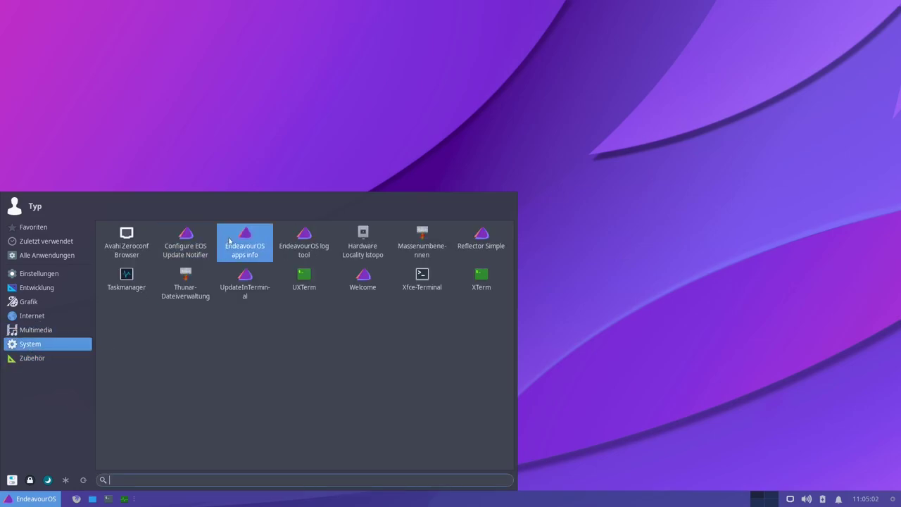
pyautogui.click(419, 284)
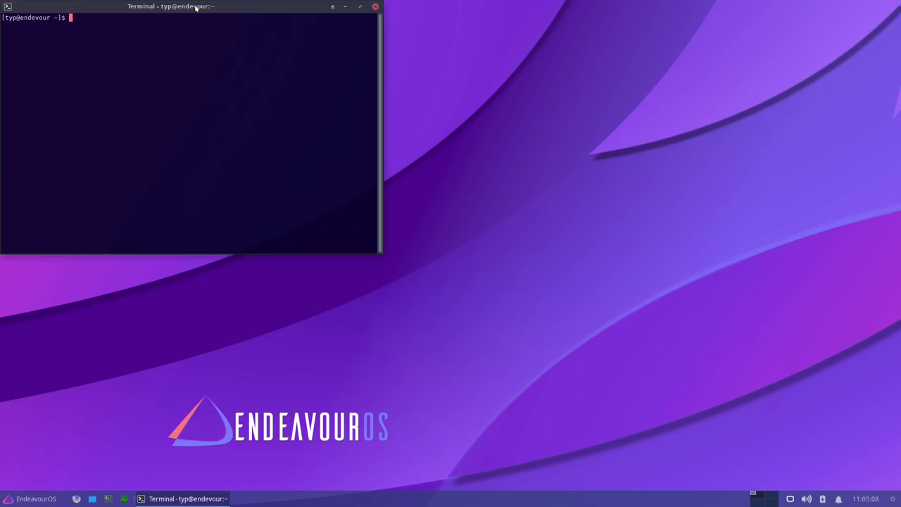
# - Enlarge the terminal text, recentre the window, and run htop, which is not found
pyautogui.hotkey('ctrl', '+')
pyautogui.hotkey('ctrl', '+')
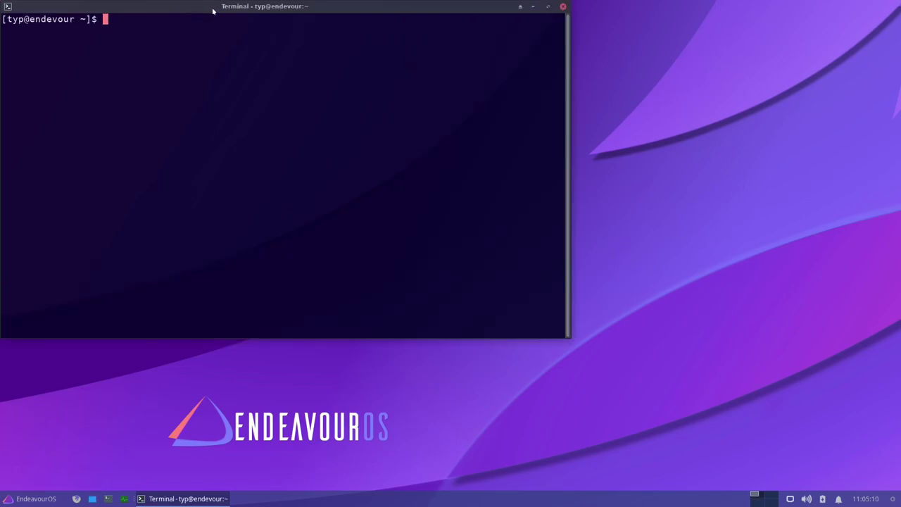
pyautogui.moveTo(196, 8); pyautogui.dragTo(310, 129)
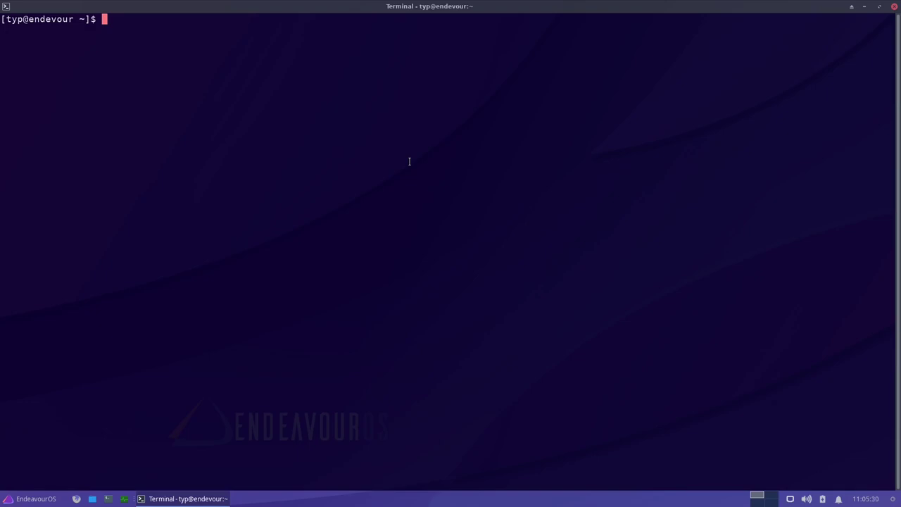
pyautogui.write('htop')
pyautogui.press('Return')
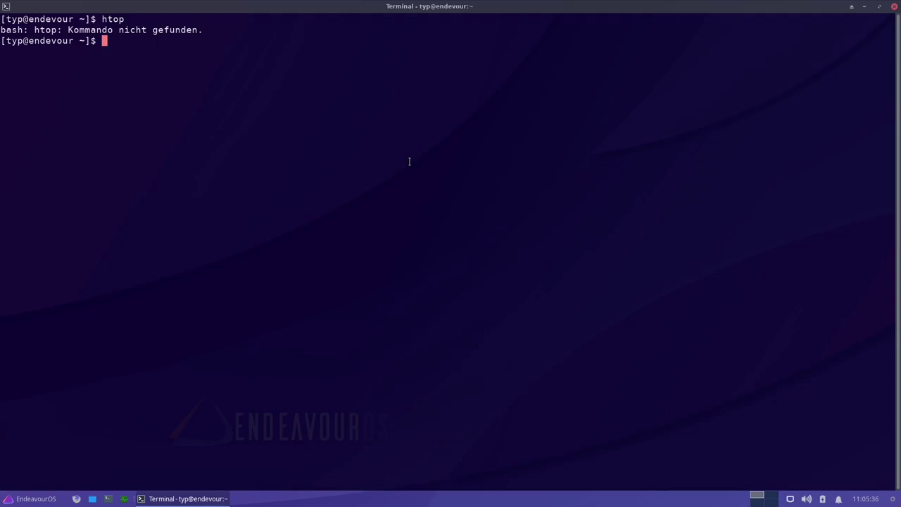
# - Run 'sudo pacman -S htop', leaving sudo prompting for the password
pyautogui.write('p')
pyautogui.press('BackSpace')
pyautogui.write('sudo pacman -')
pyautogui.press('BackSpace')
pyautogui.write('insta')
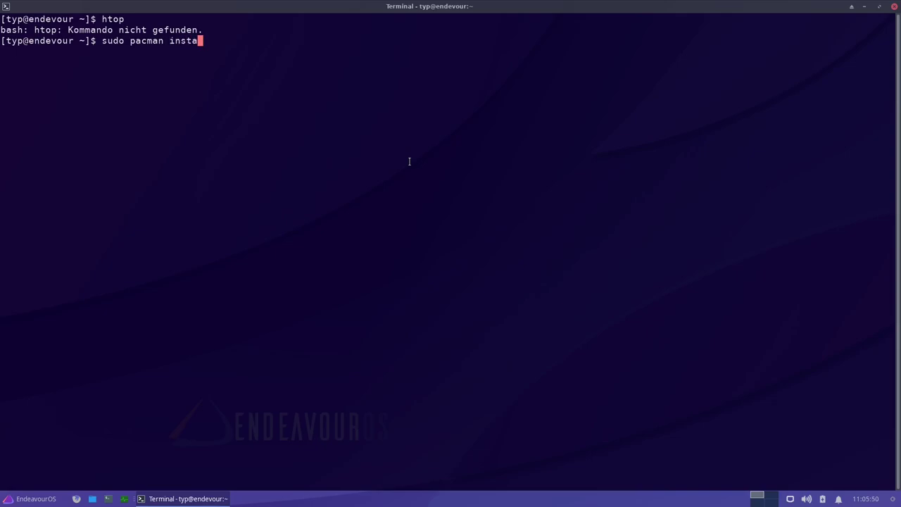
pyautogui.write('ll')
pyautogui.press('BackSpace')
pyautogui.press('BackSpace')
pyautogui.write('-S h')
pyautogui.write('op')
pyautogui.press('Left')
pyautogui.press('Left')
pyautogui.write('t')
pyautogui.press('End')
pyautogui.press('BackSpace')
pyautogui.press('Return')
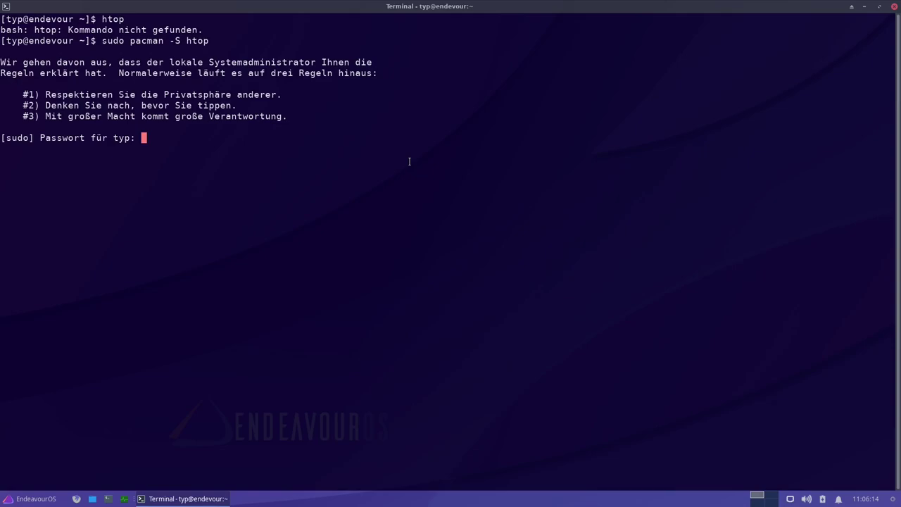